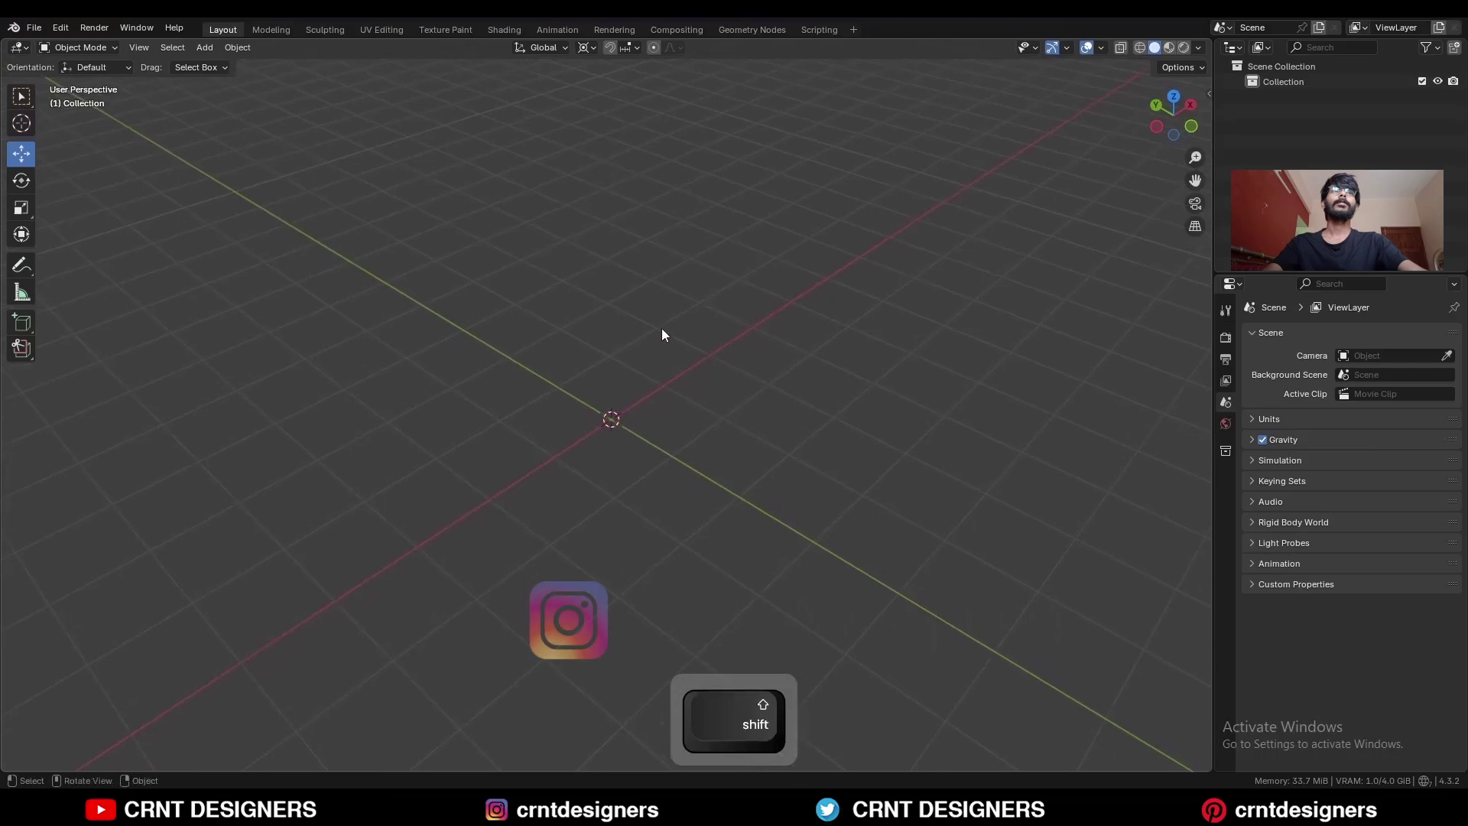
Add a 36-vertex cylinder with 1 m radius and 2 m depth and raise it 1 m along Z.
{"action": "key", "text": "shift+a"}
{"action": "mouse_move", "coordinate": [655, 324]}
{"action": "left_click", "coordinate": [721, 406]}
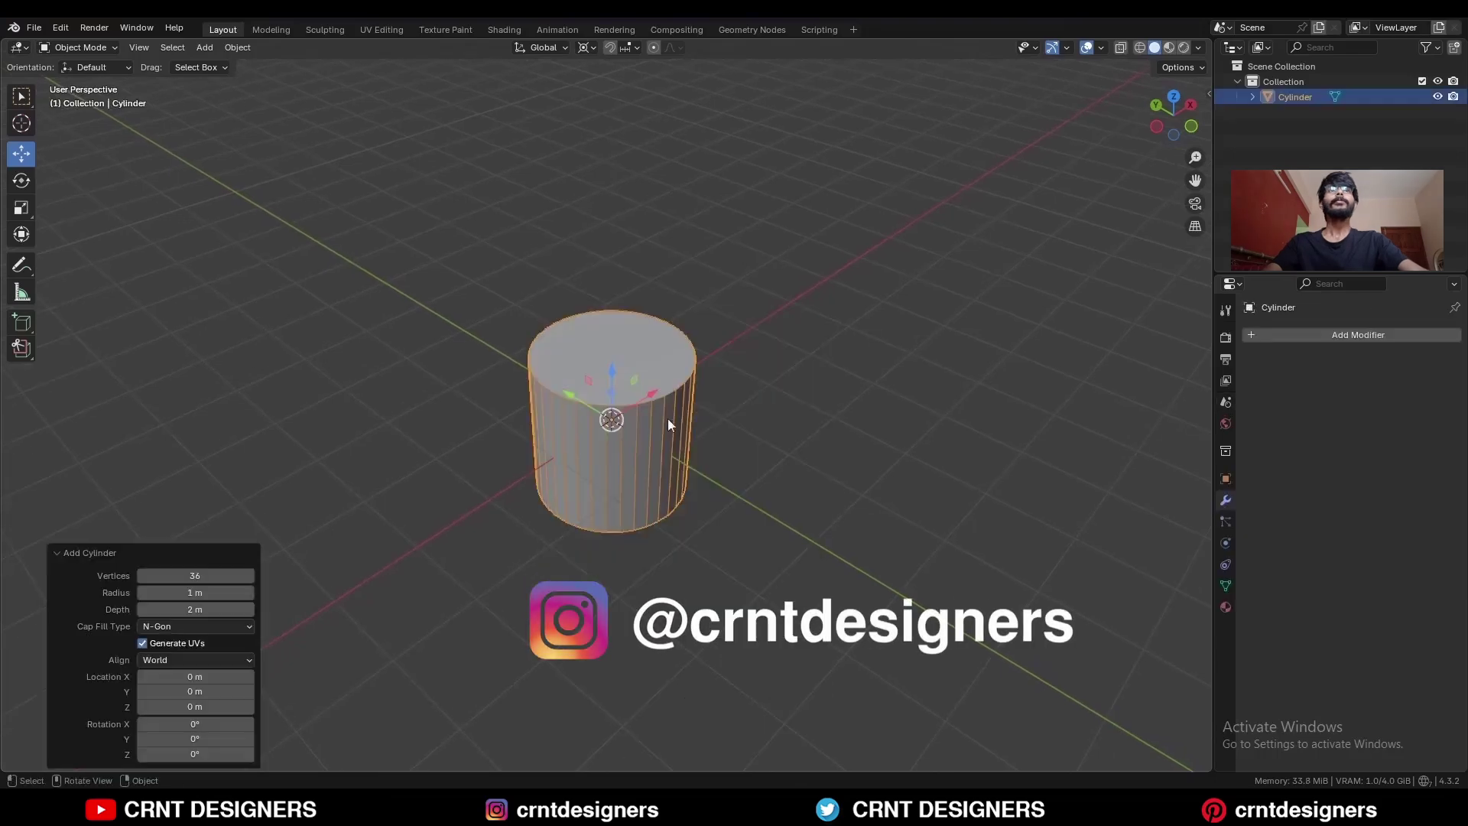
{"action": "left_click", "coordinate": [1189, 126]}
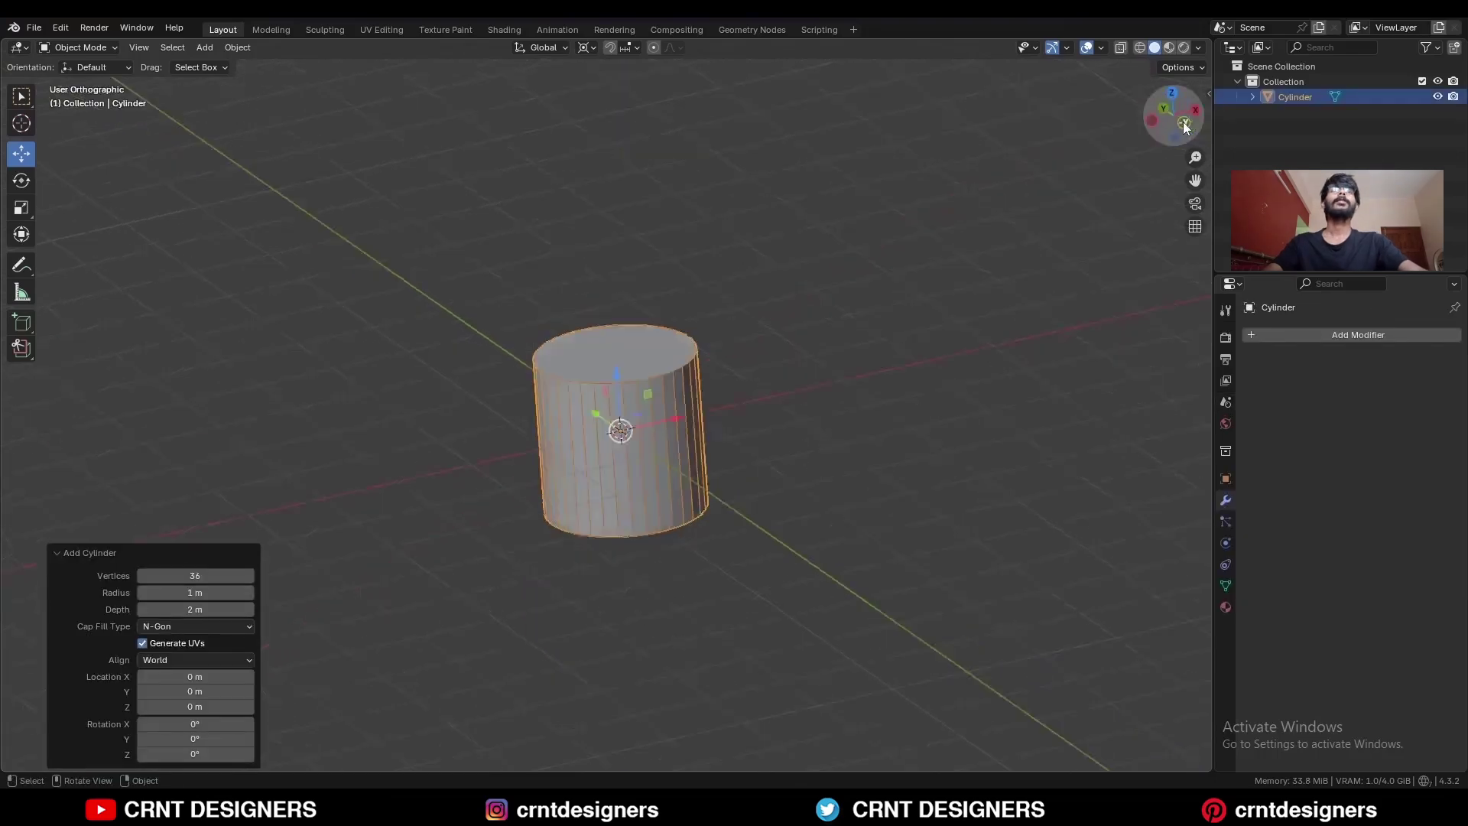
{"action": "left_click_drag", "start_coordinate": [621, 378], "coordinate": [629, 296], "text": "ctrl"}
{"action": "mouse_move", "coordinate": [766, 318]}
{"action": "middle_mouse_down", "text": "shift"}
{"action": "mouse_move", "coordinate": [759, 343]}
{"action": "mouse_move", "coordinate": [772, 321]}
{"action": "middle_mouse_up", "text": "shift"}
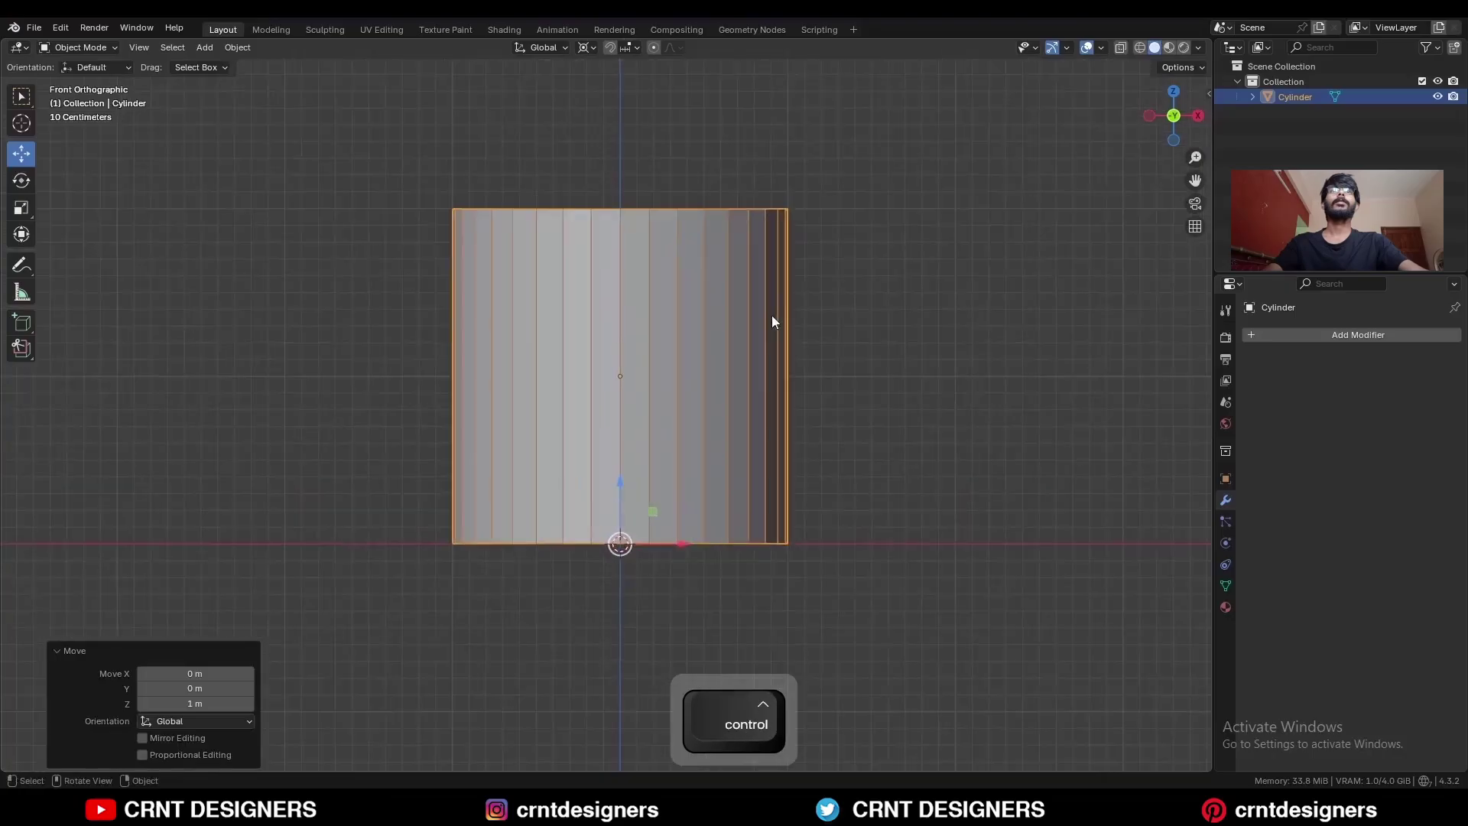
Shorten the cylinder by moving its top cap down 1.4 m along Z in Edit Mode.
{"action": "key", "text": "Tab"}
{"action": "key", "text": "alt+z"}
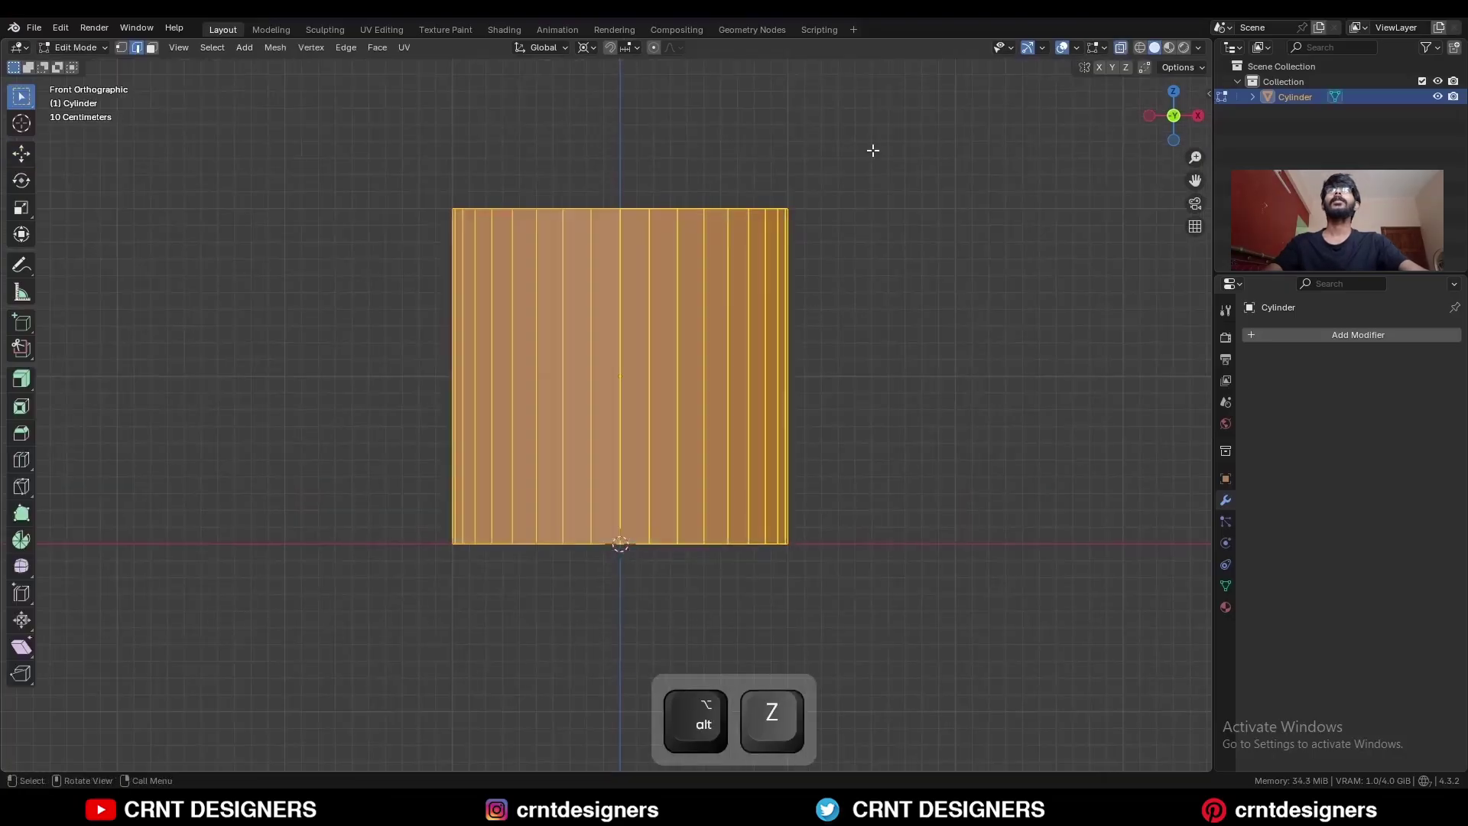
{"action": "left_click_drag", "start_coordinate": [871, 144], "coordinate": [466, 221]}
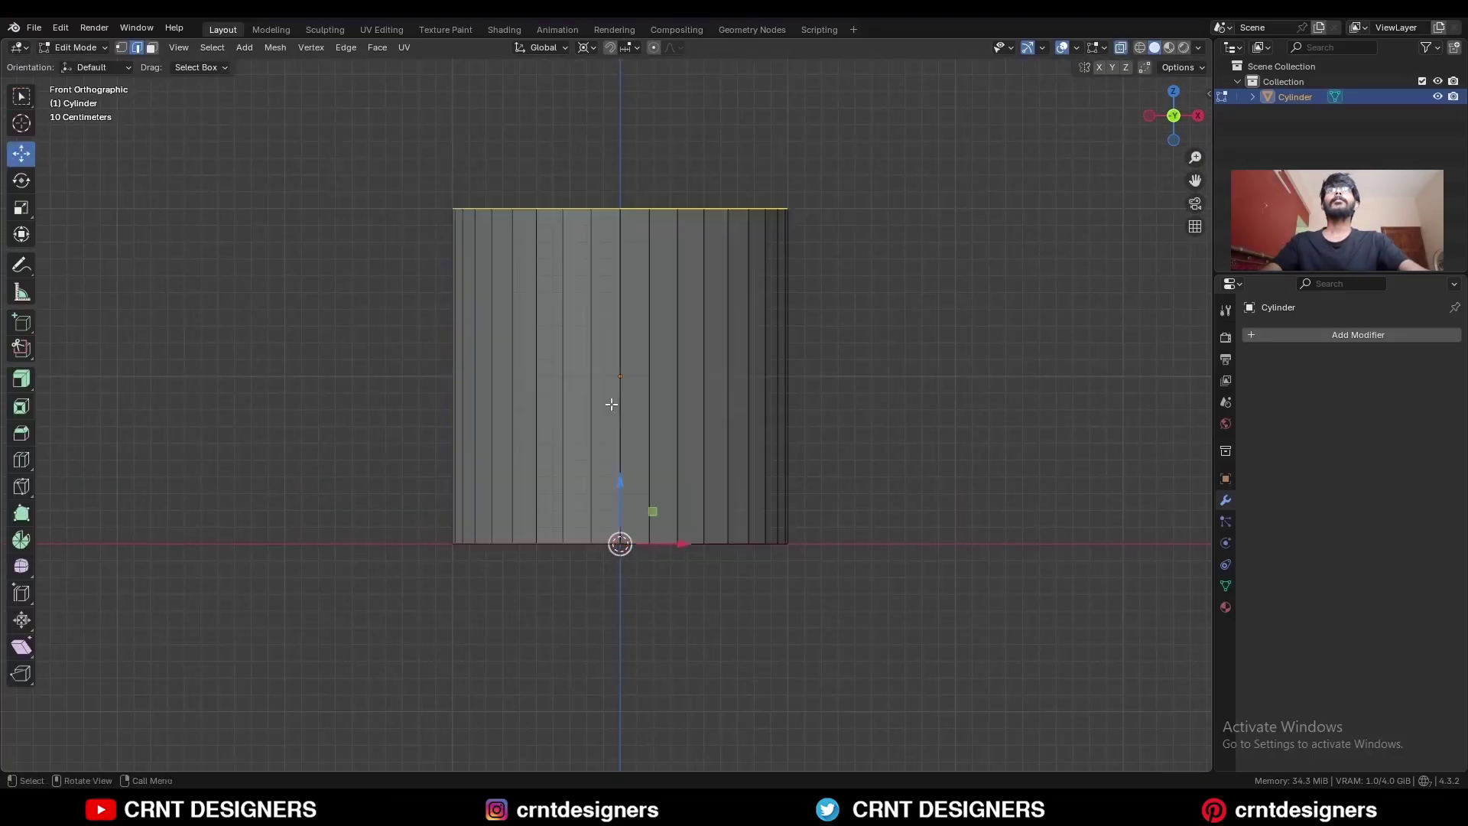
{"action": "left_click_drag", "start_coordinate": [620, 495], "coordinate": [619, 718], "text": "ctrl"}
Set the transform pivot to Bounding Box Center and bevel the cylinder's top rim about 0.13 m with one segment.
{"action": "left_click", "coordinate": [587, 48]}
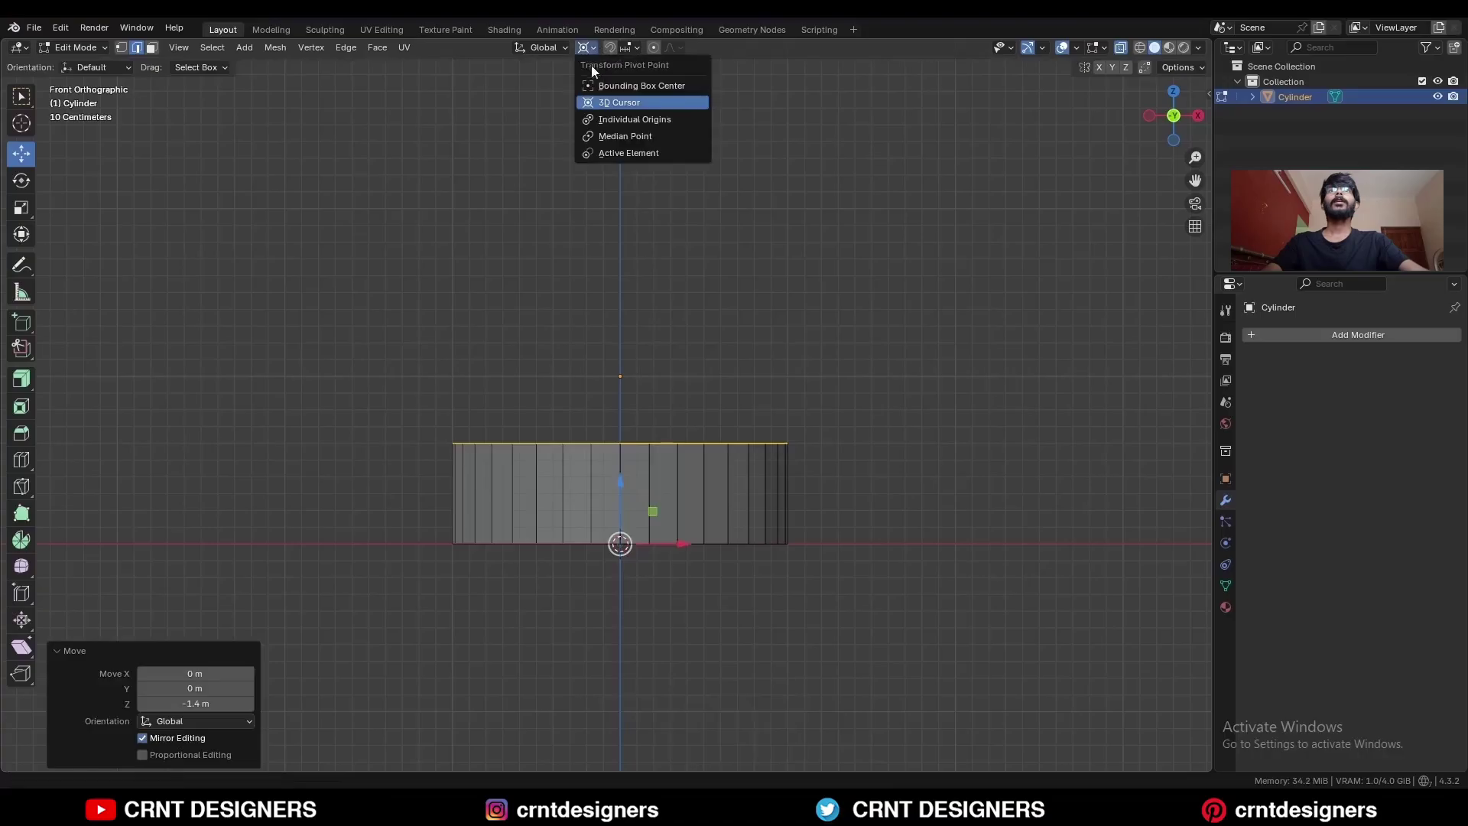
{"action": "left_click", "coordinate": [604, 86]}
{"action": "key", "text": "alt+z"}
{"action": "middle_click_drag", "start_coordinate": [680, 417], "coordinate": [726, 493]}
{"action": "middle_click_drag", "start_coordinate": [753, 478], "coordinate": [744, 401], "text": "shift"}
{"action": "key", "text": "ctrl+b"}
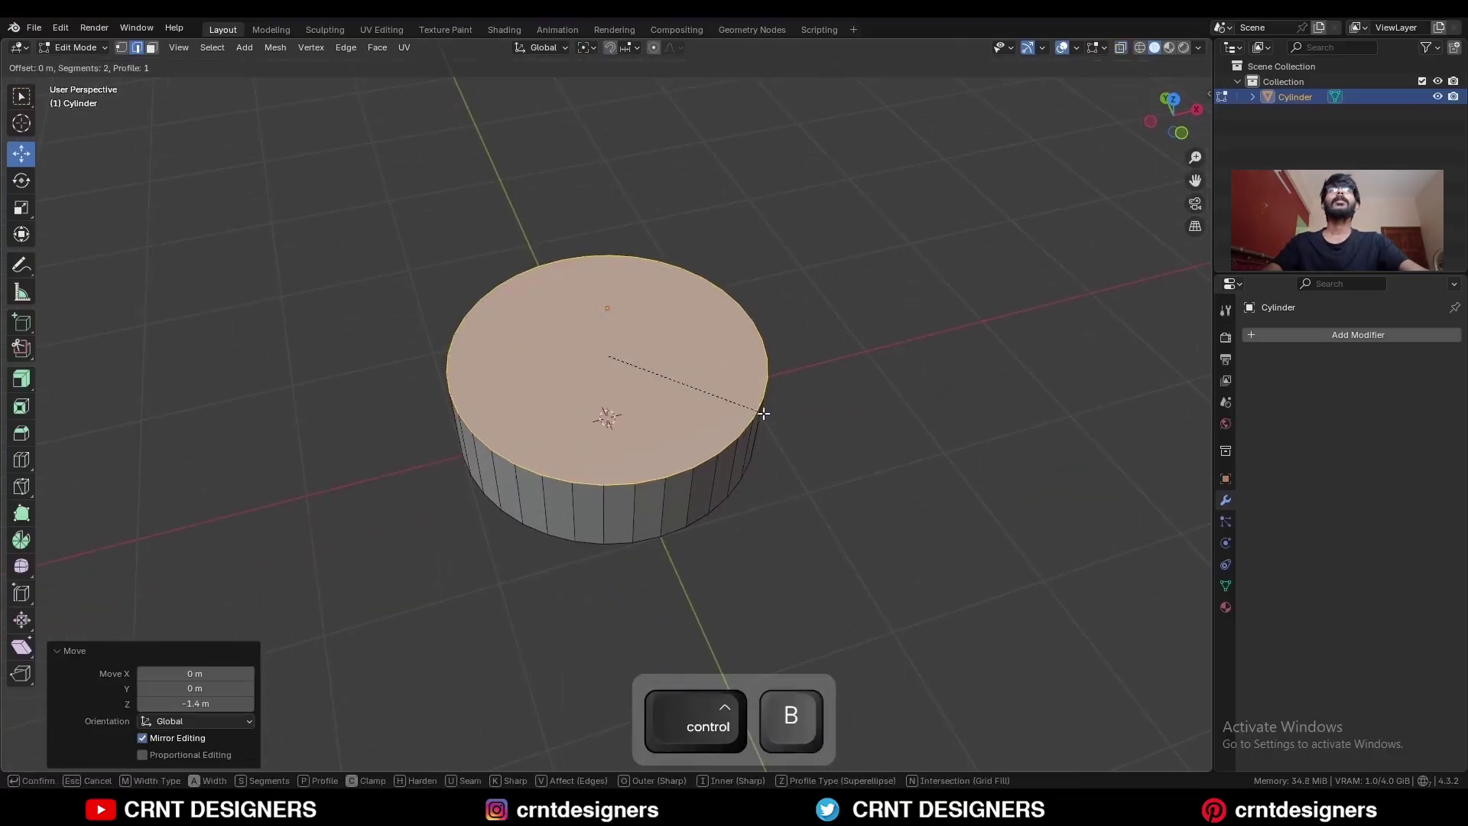
{"action": "left_click", "coordinate": [468, 492]}
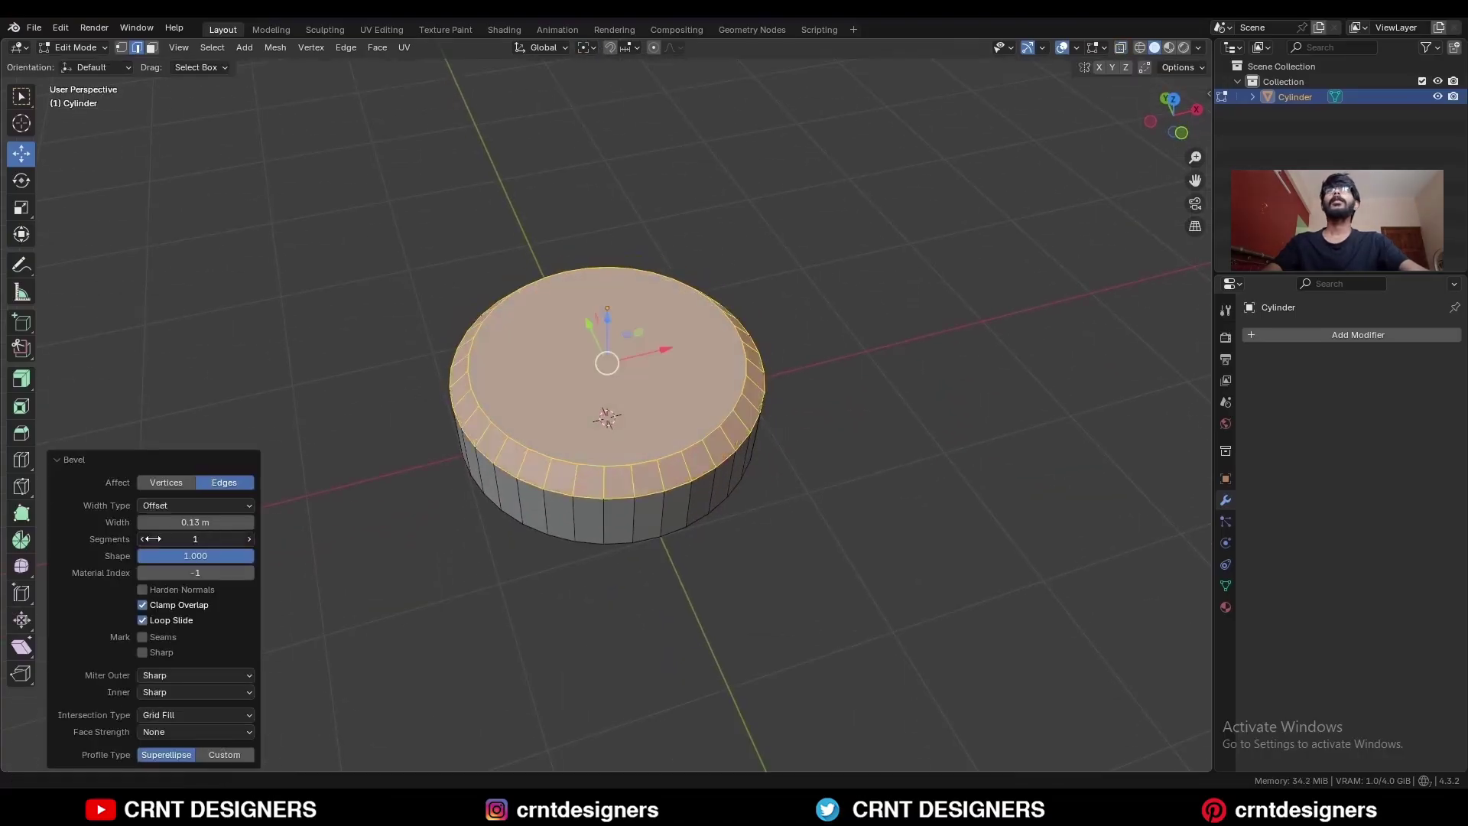
Extrude the two front-centre side faces and the bevel faces above them outward along normals by 0.15 m with Offset Even.
{"action": "key", "text": "KP_1"}
{"action": "left_click_drag", "start_coordinate": [652, 456], "coordinate": [663, 486]}
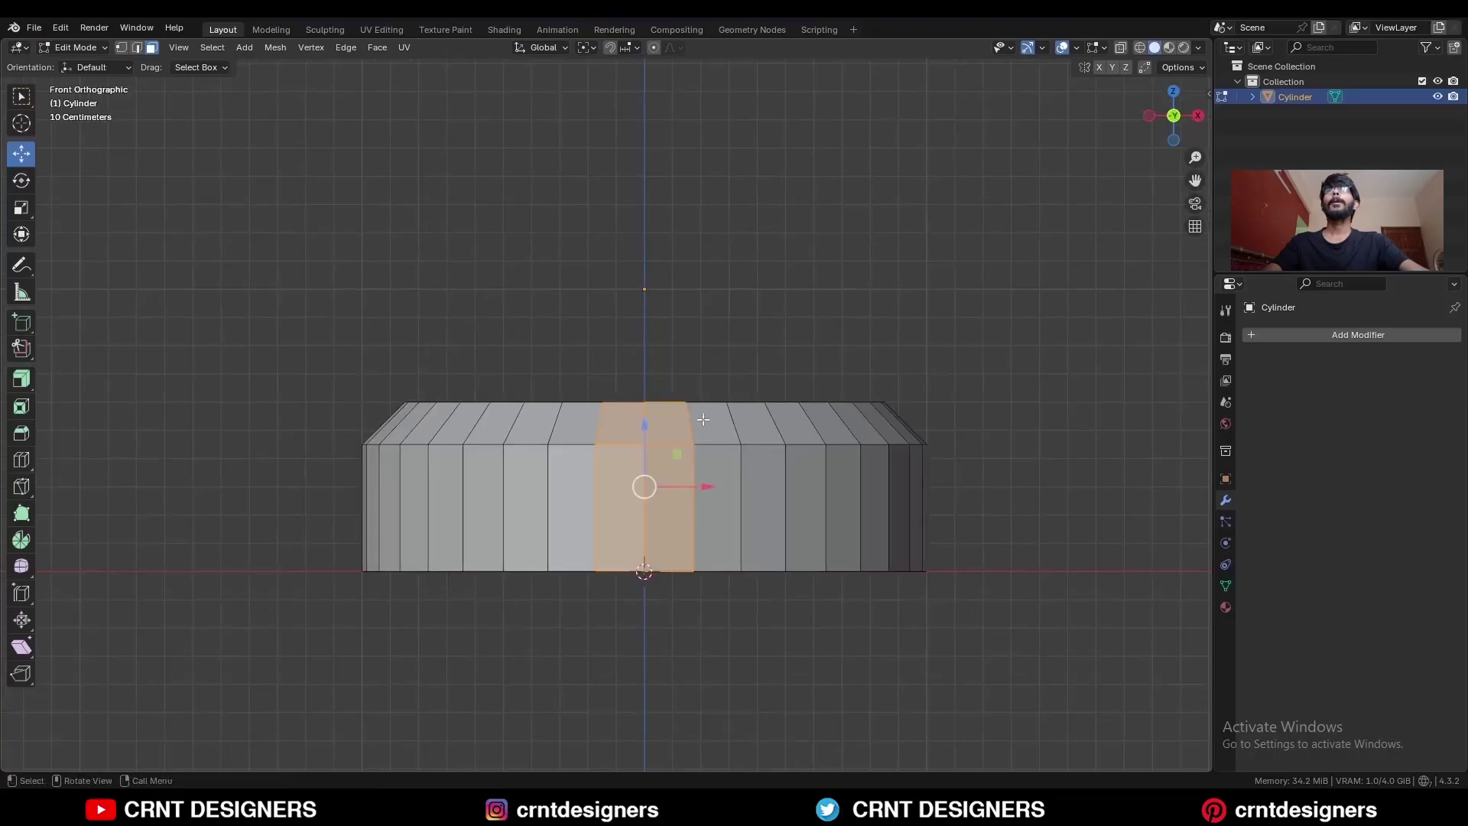
{"action": "middle_click_drag", "start_coordinate": [701, 423], "coordinate": [656, 527]}
{"action": "left_click", "coordinate": [21, 379]}
{"action": "left_click_drag", "start_coordinate": [551, 579], "coordinate": [547, 611]}
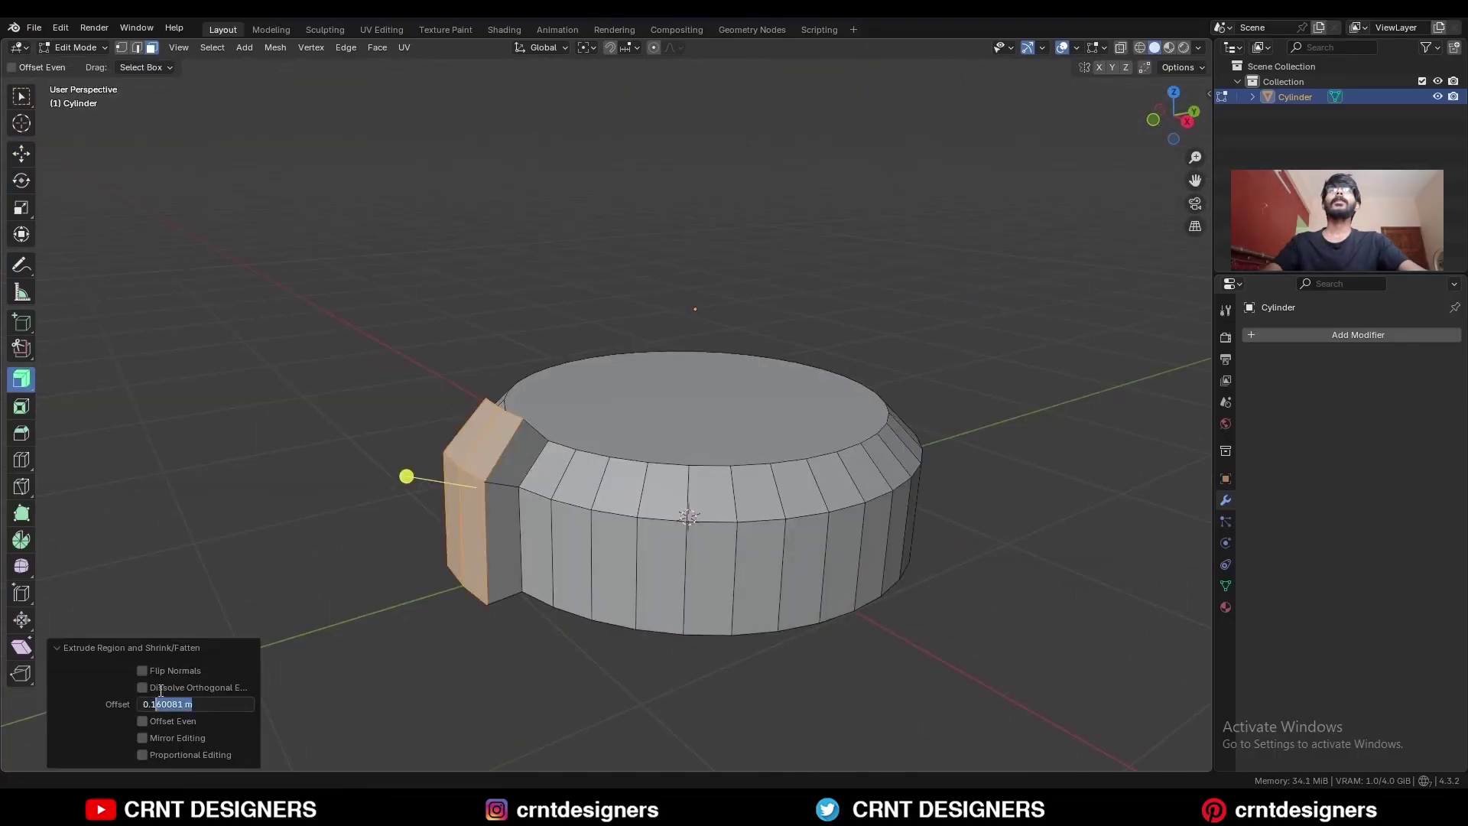
{"action": "type", "text": "5"}
{"action": "left_click", "coordinate": [112, 709]}
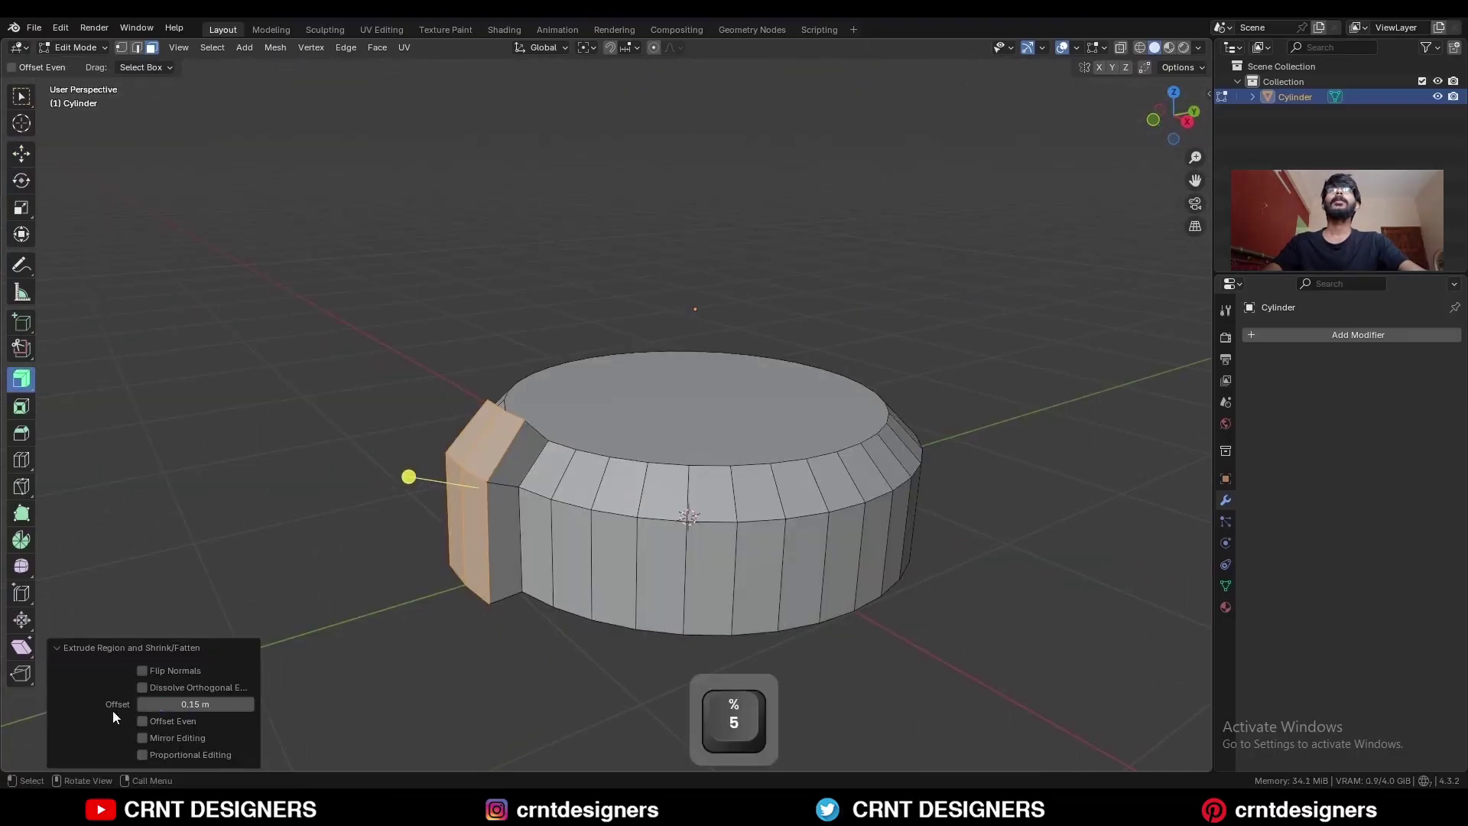
{"action": "left_click", "coordinate": [143, 721]}
Raise the upper edges of the extruded block along Z and shift them 0.1 m along Y toward the cylinder's centre.
{"action": "mouse_move", "coordinate": [499, 434]}
{"action": "middle_mouse_down"}
{"action": "mouse_move", "coordinate": [459, 448]}
{"action": "mouse_move", "coordinate": [499, 460]}
{"action": "middle_mouse_up"}
{"action": "key", "text": "2"}
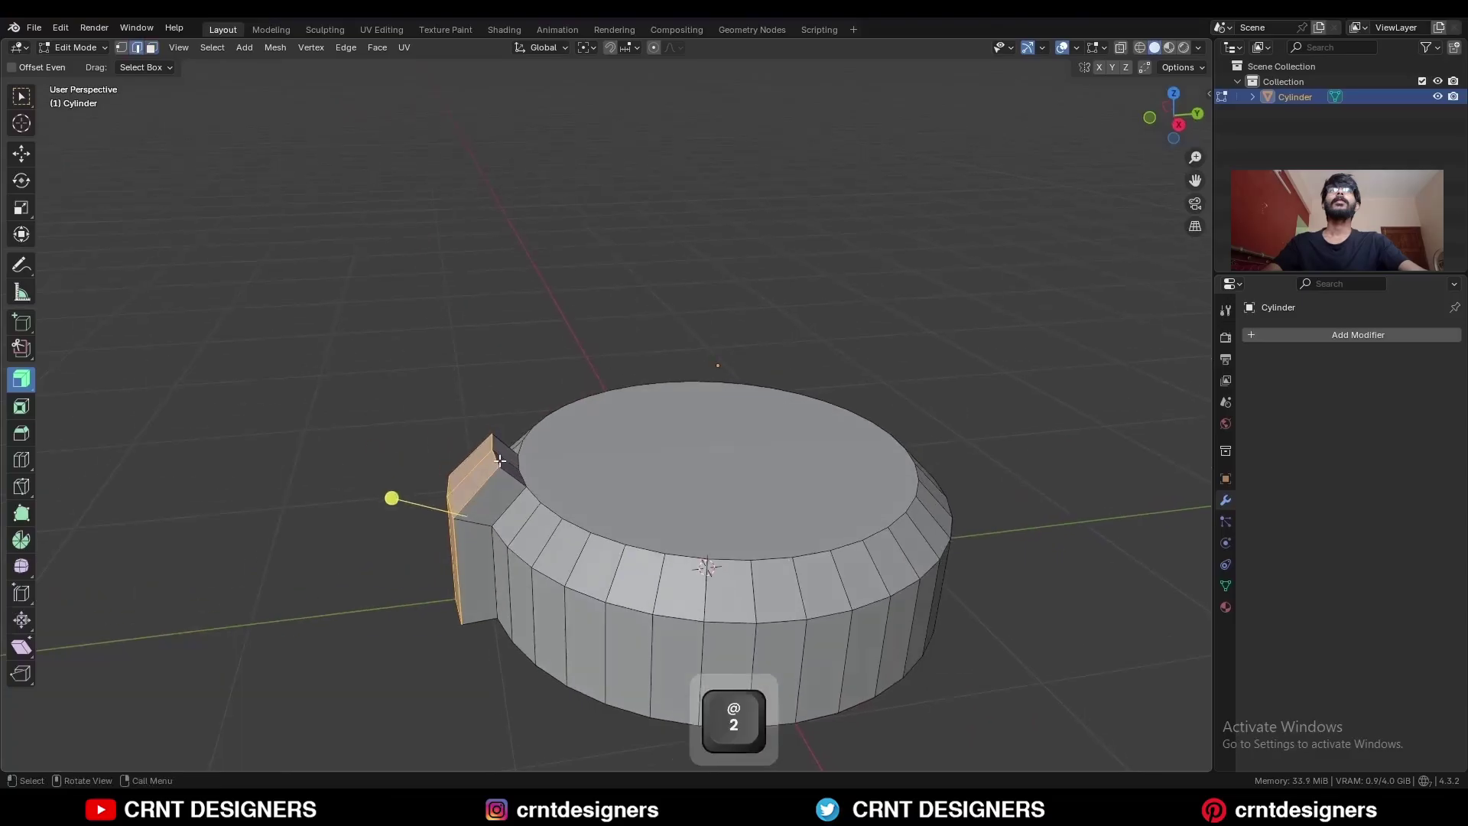
{"action": "left_click", "coordinate": [496, 452]}
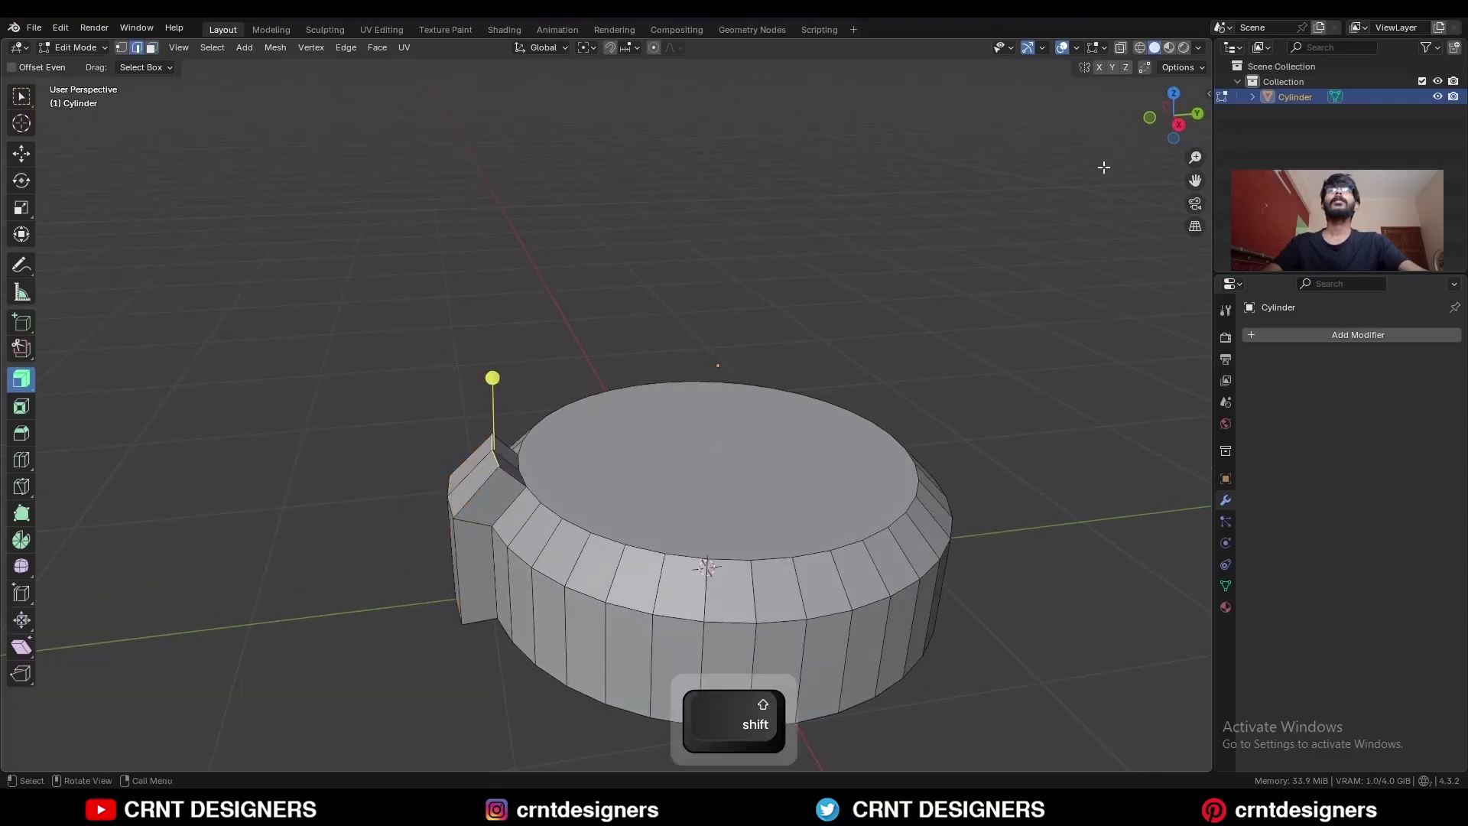
{"action": "left_click", "coordinate": [1178, 124]}
{"action": "left_click", "coordinate": [21, 153]}
{"action": "left_click_drag", "start_coordinate": [490, 359], "coordinate": [509, 297], "text": "ctrl"}
{"action": "middle_click_drag", "start_coordinate": [532, 356], "coordinate": [507, 331], "text": "ctrl"}
{"action": "left_click_drag", "start_coordinate": [508, 332], "coordinate": [532, 366], "text": "ctrl"}
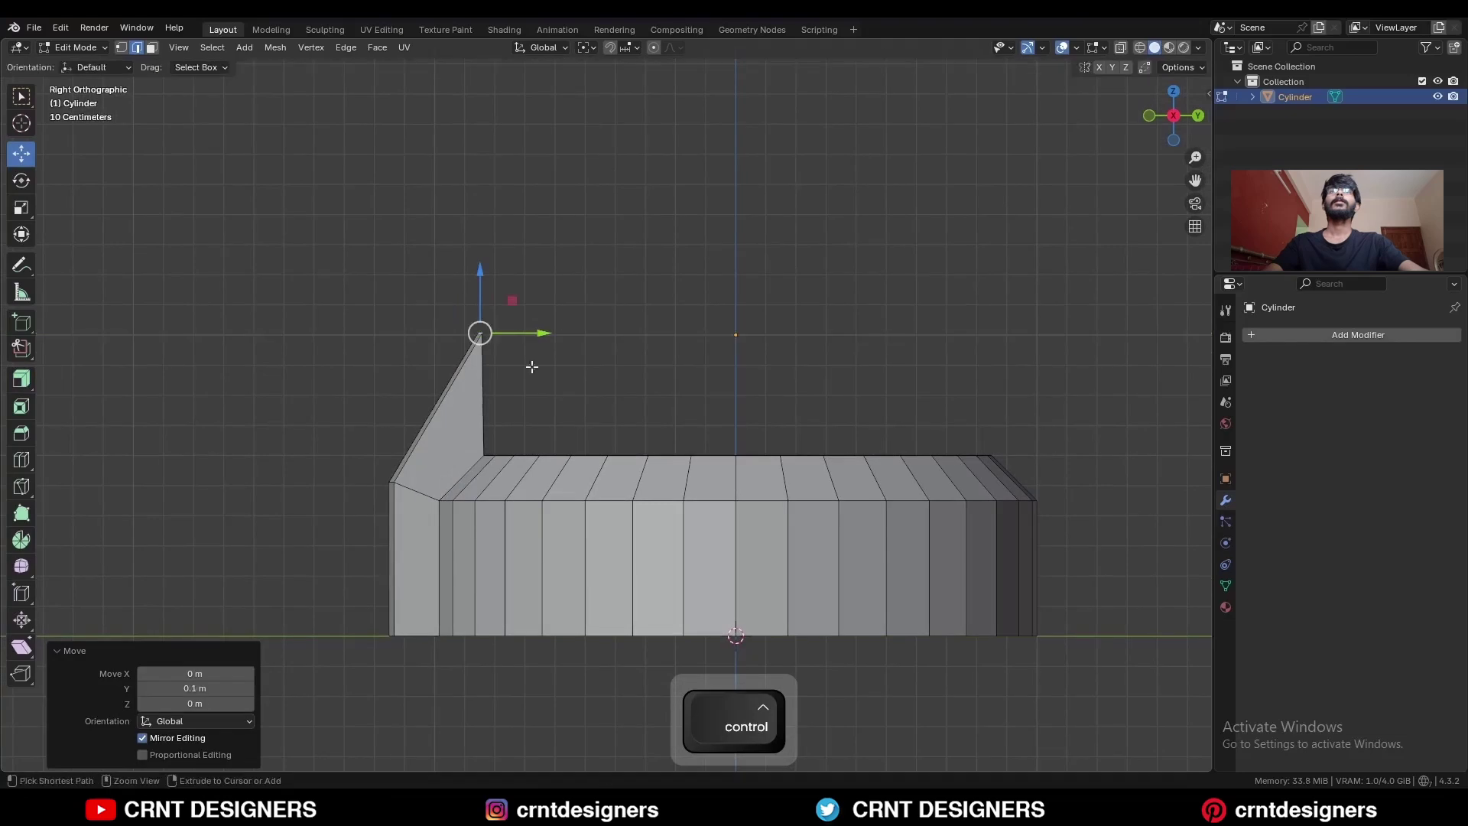
Add one centred loop cut through the sloped band around the cylinder's rim.
{"action": "scroll", "coordinate": [532, 366], "scroll_direction": "up", "scroll_amount": 1}
{"action": "key", "text": "ctrl+r"}
{"action": "middle_click_drag", "start_coordinate": [397, 437], "coordinate": [573, 366], "text": "shift"}
{"action": "left_click", "coordinate": [550, 360]}
{"action": "right_click", "coordinate": [551, 360]}
Raise the middle edges on the block's slope up to its top and shift them about 0.073 m along Y.
{"action": "left_click", "coordinate": [542, 369]}
{"action": "left_click", "coordinate": [575, 367], "text": "shift"}
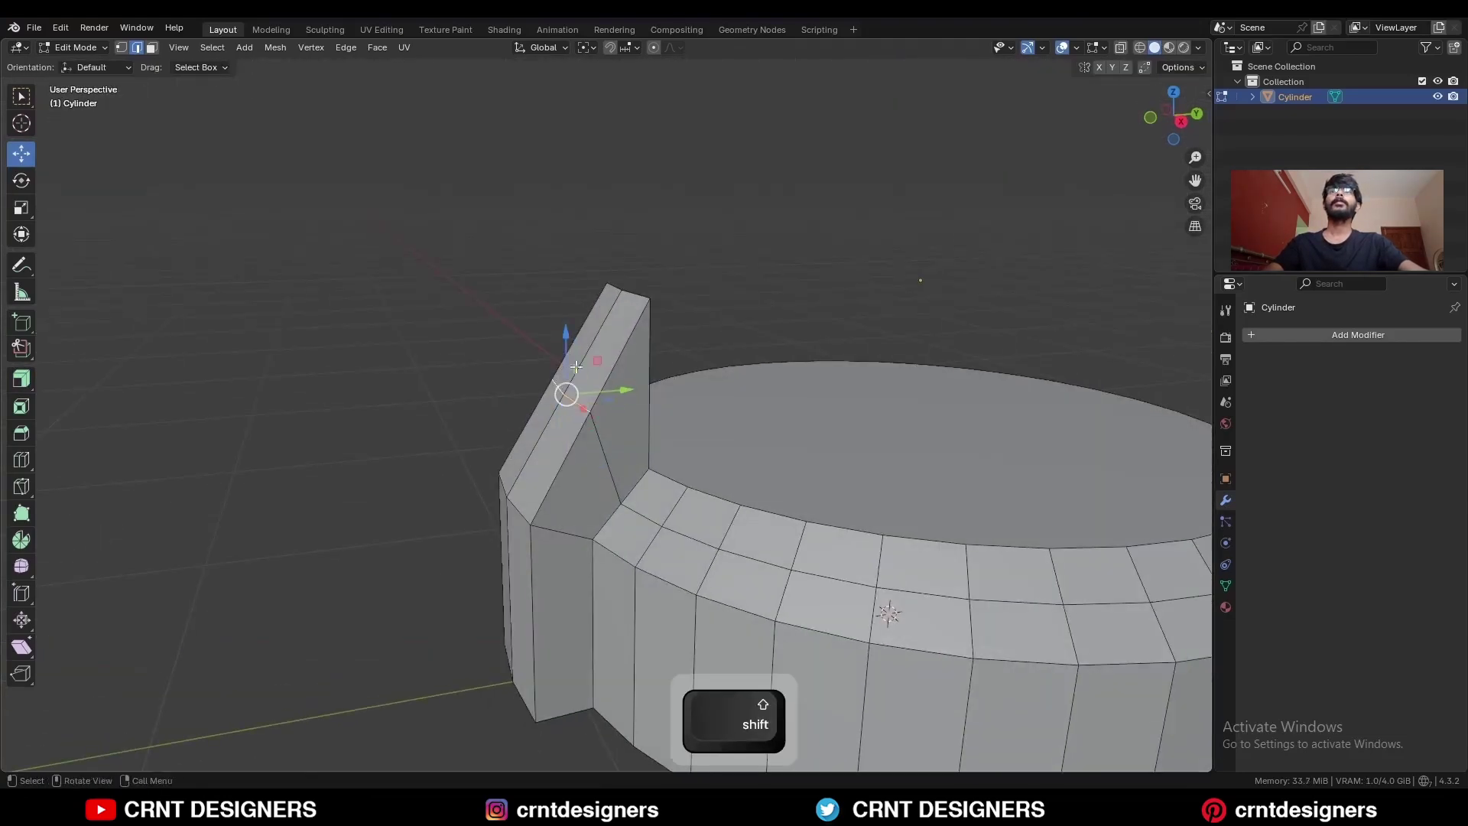
{"action": "left_click", "coordinate": [1181, 121]}
{"action": "left_click_drag", "start_coordinate": [543, 315], "coordinate": [581, 229], "text": "ctrl"}
{"action": "left_click_drag", "start_coordinate": [606, 282], "coordinate": [636, 287], "text": "ctrl"}
{"action": "middle_click_drag", "start_coordinate": [636, 294], "coordinate": [694, 356]}
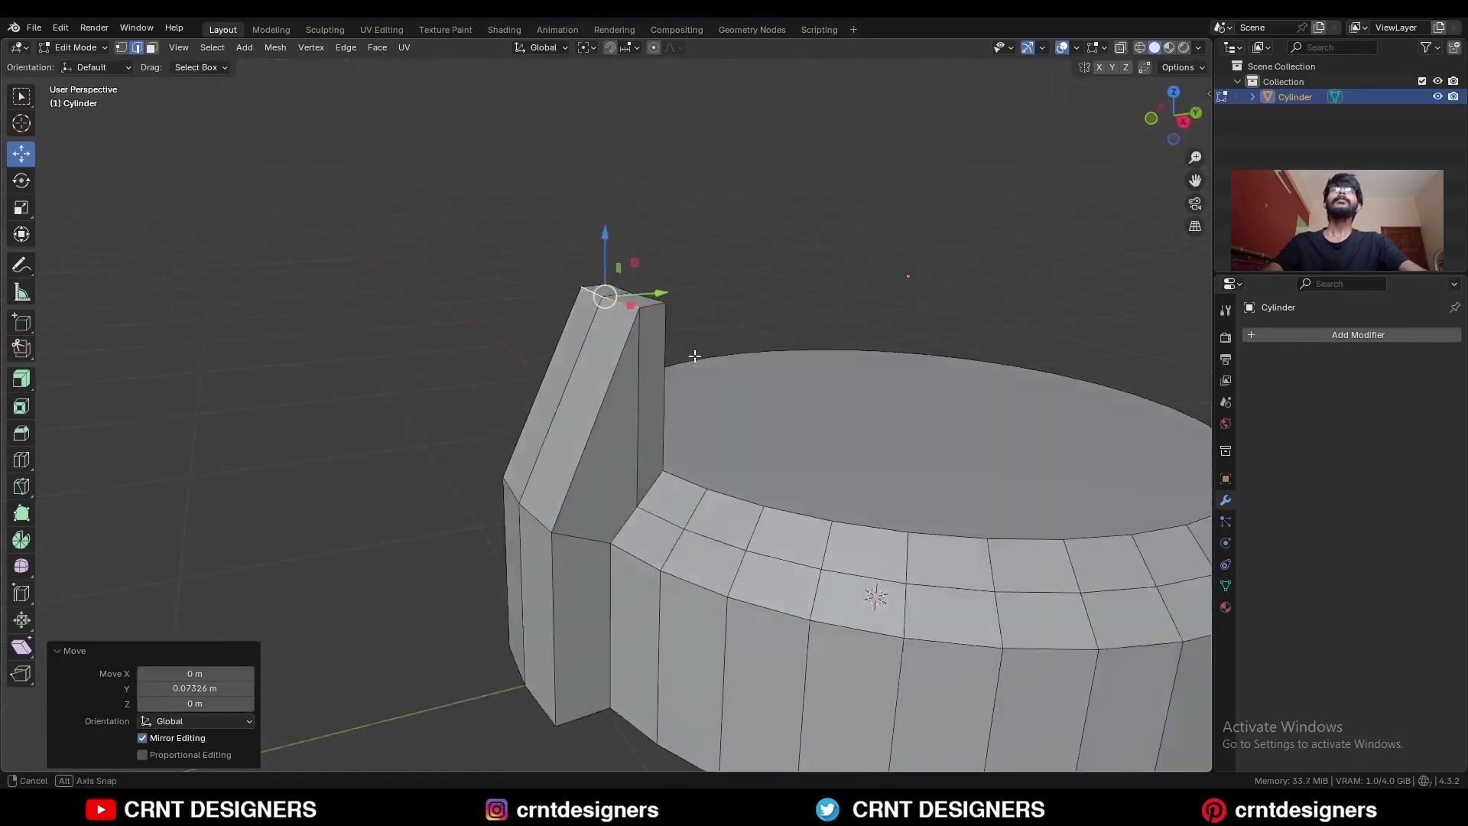
Snap the 3D cursor to the inner edge at the top of the raised block.
{"action": "key", "text": "2"}
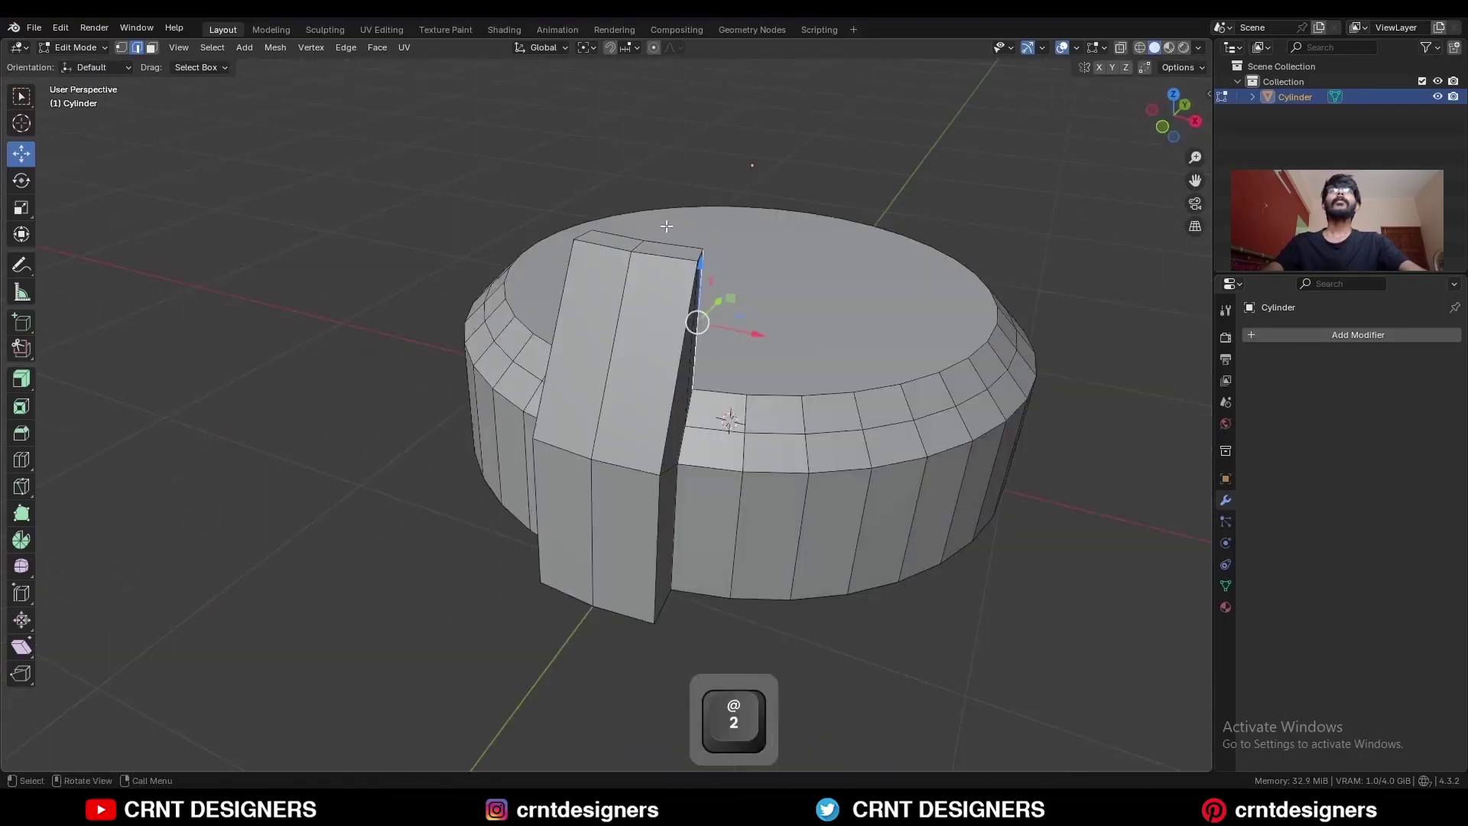
{"action": "left_click", "coordinate": [667, 233]}
{"action": "key", "text": "shift+s"}
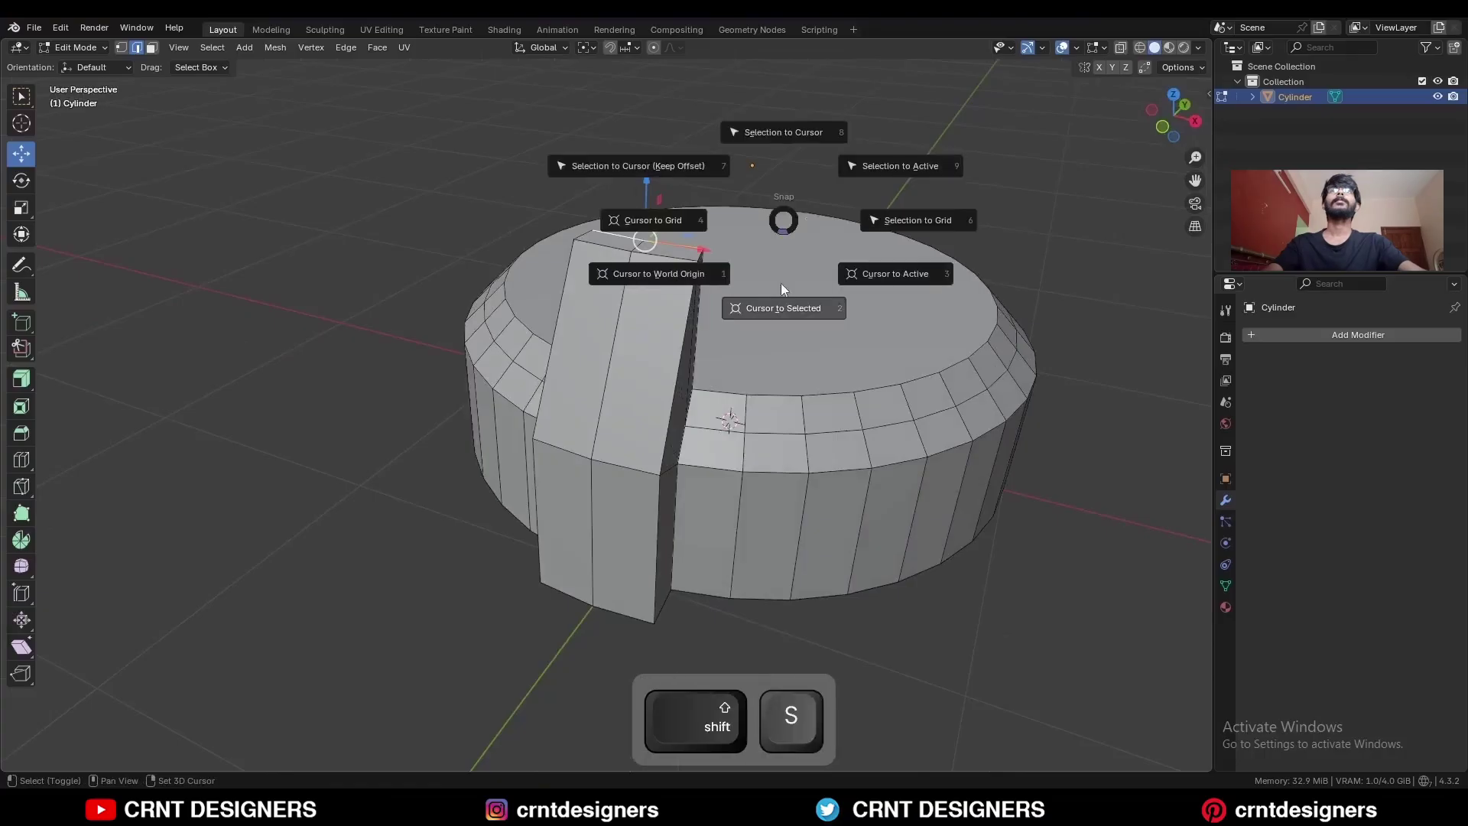
{"action": "left_click", "coordinate": [782, 304]}
Flatten the block's two top faces by scaling them to 0 along Z about the 3D cursor.
{"action": "key", "text": "3"}
{"action": "left_click", "coordinate": [608, 239]}
{"action": "left_click", "coordinate": [665, 248], "text": "shift"}
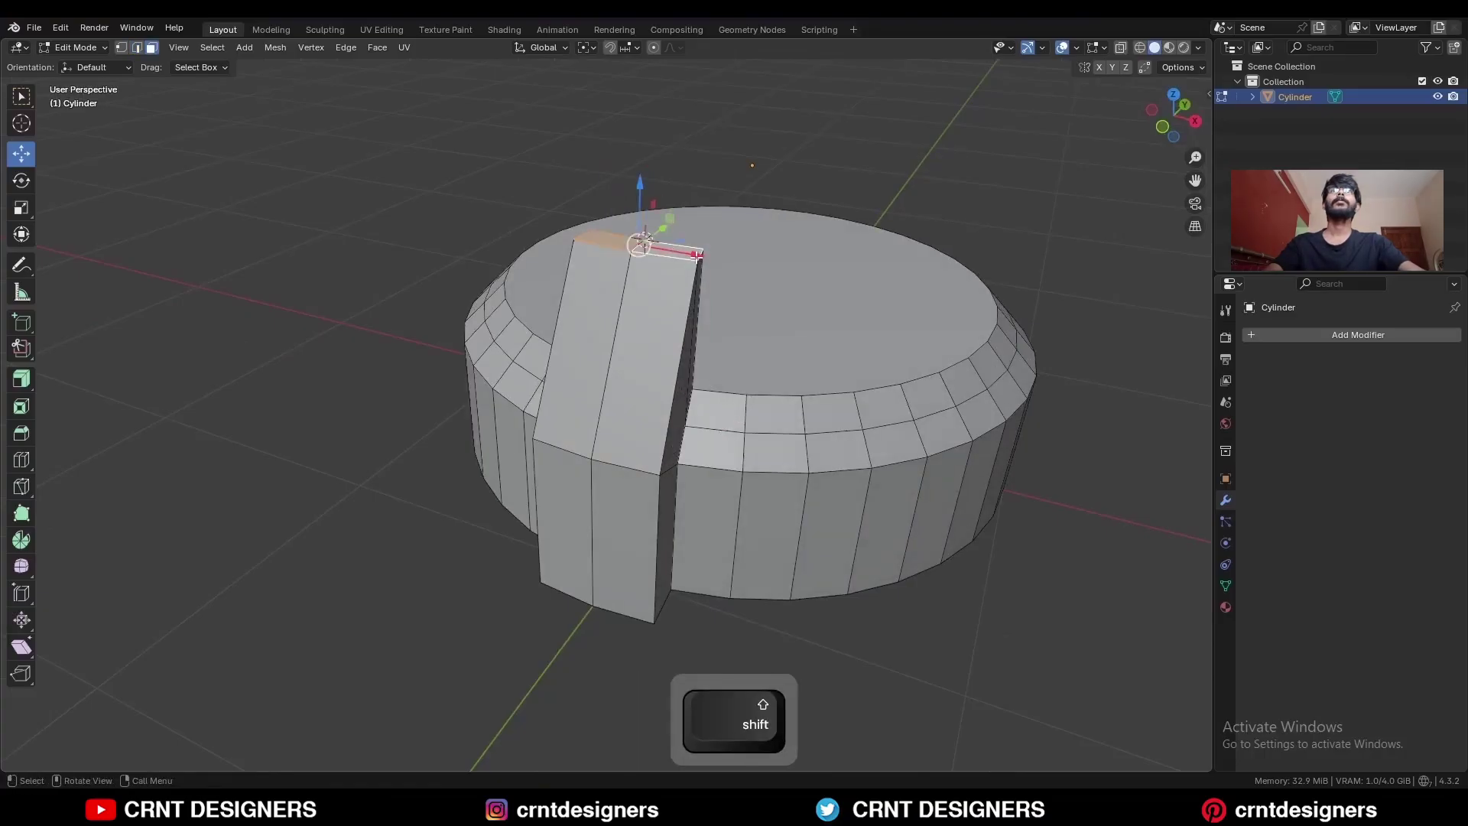
{"action": "key", "text": "period"}
{"action": "left_click", "coordinate": [789, 270]}
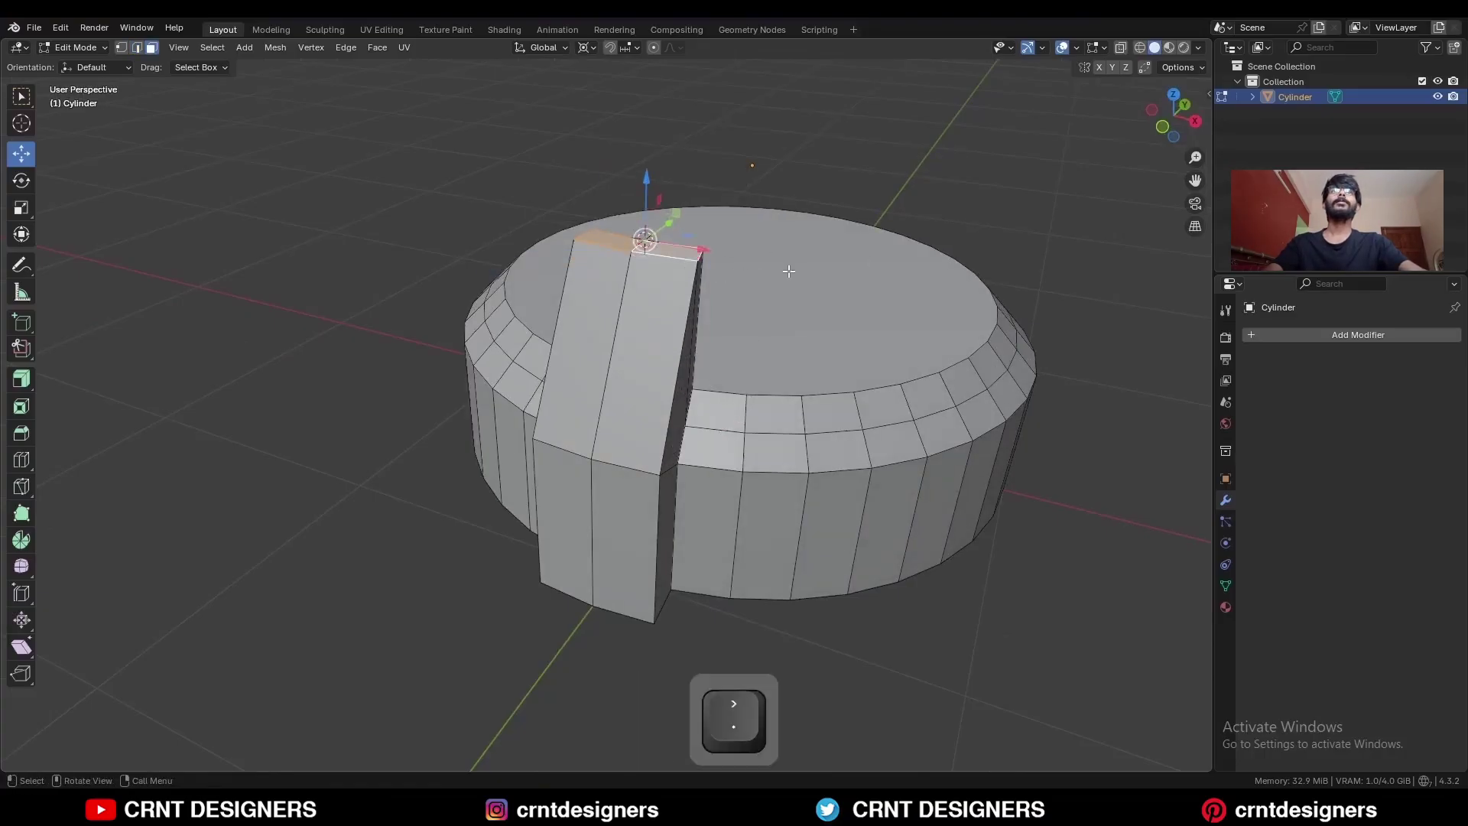
{"action": "key", "text": "s"}
{"action": "key", "text": "z"}
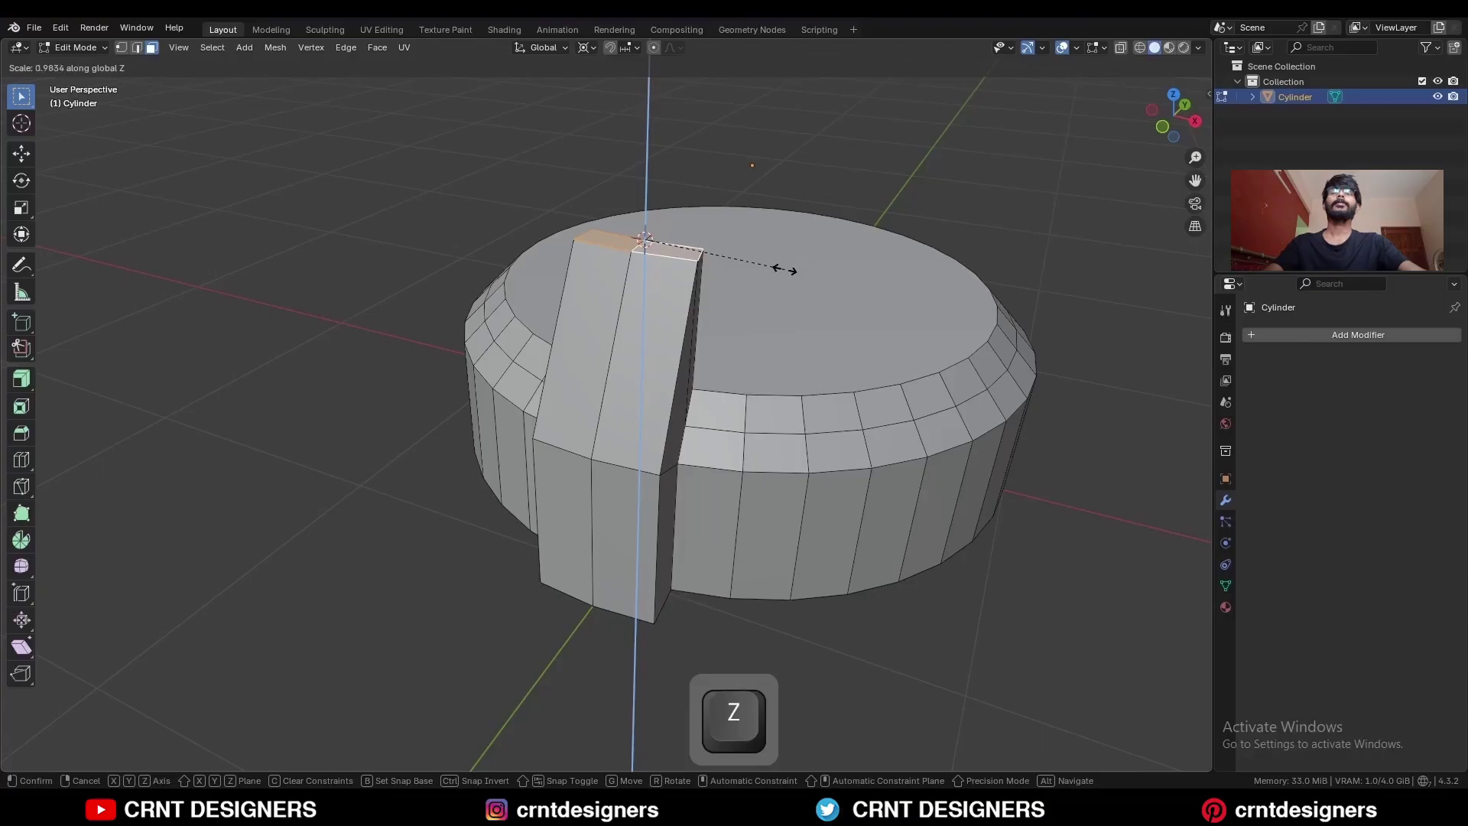
{"action": "key", "text": "Return"}
{"action": "middle_click_drag", "start_coordinate": [781, 269], "coordinate": [794, 273]}
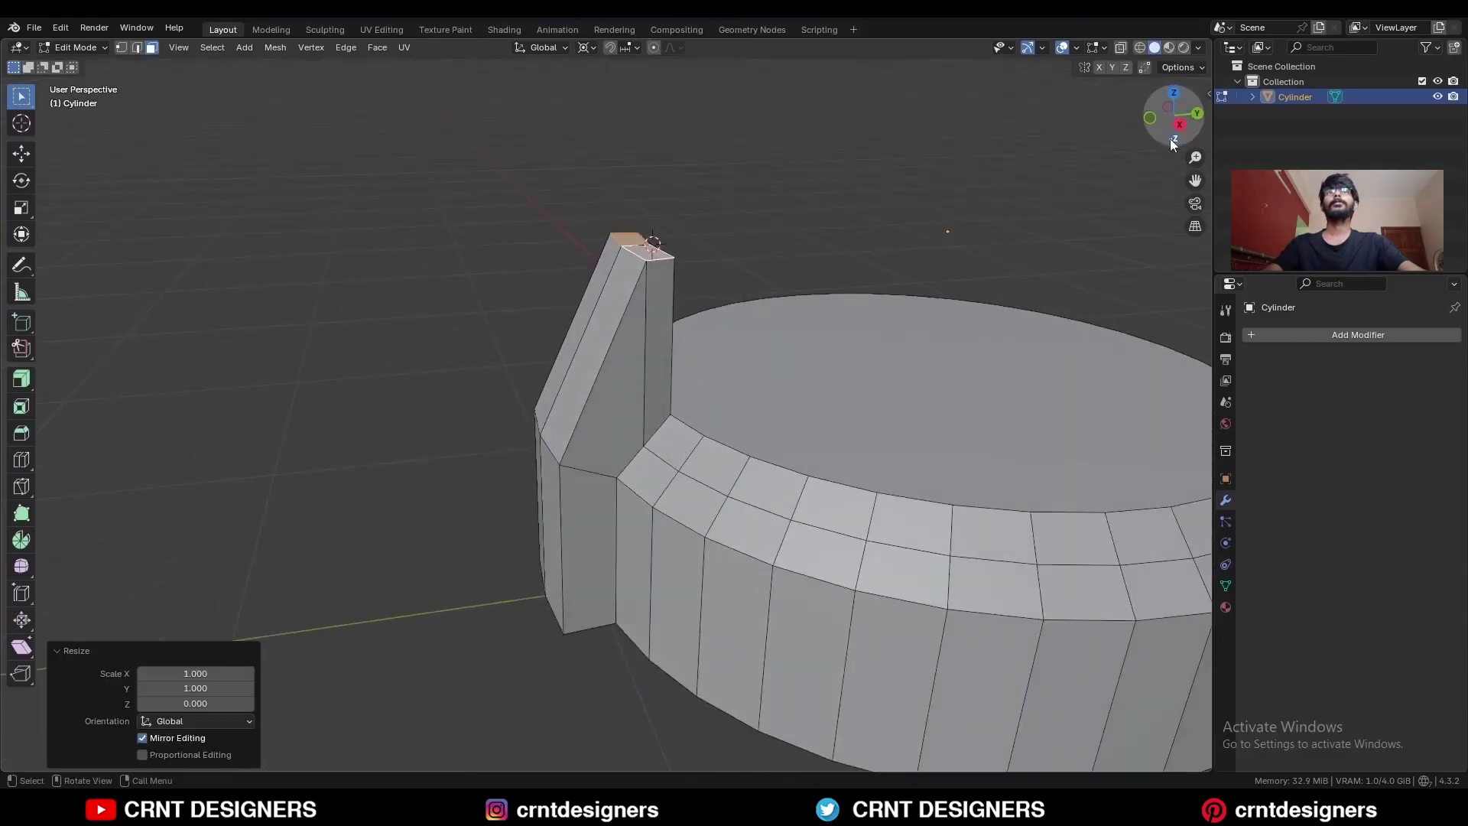
Bevel the two horizontal edges on the block's outer bend about 0.07 m with two segments and a shape of 0.5.
{"action": "key", "text": "2"}
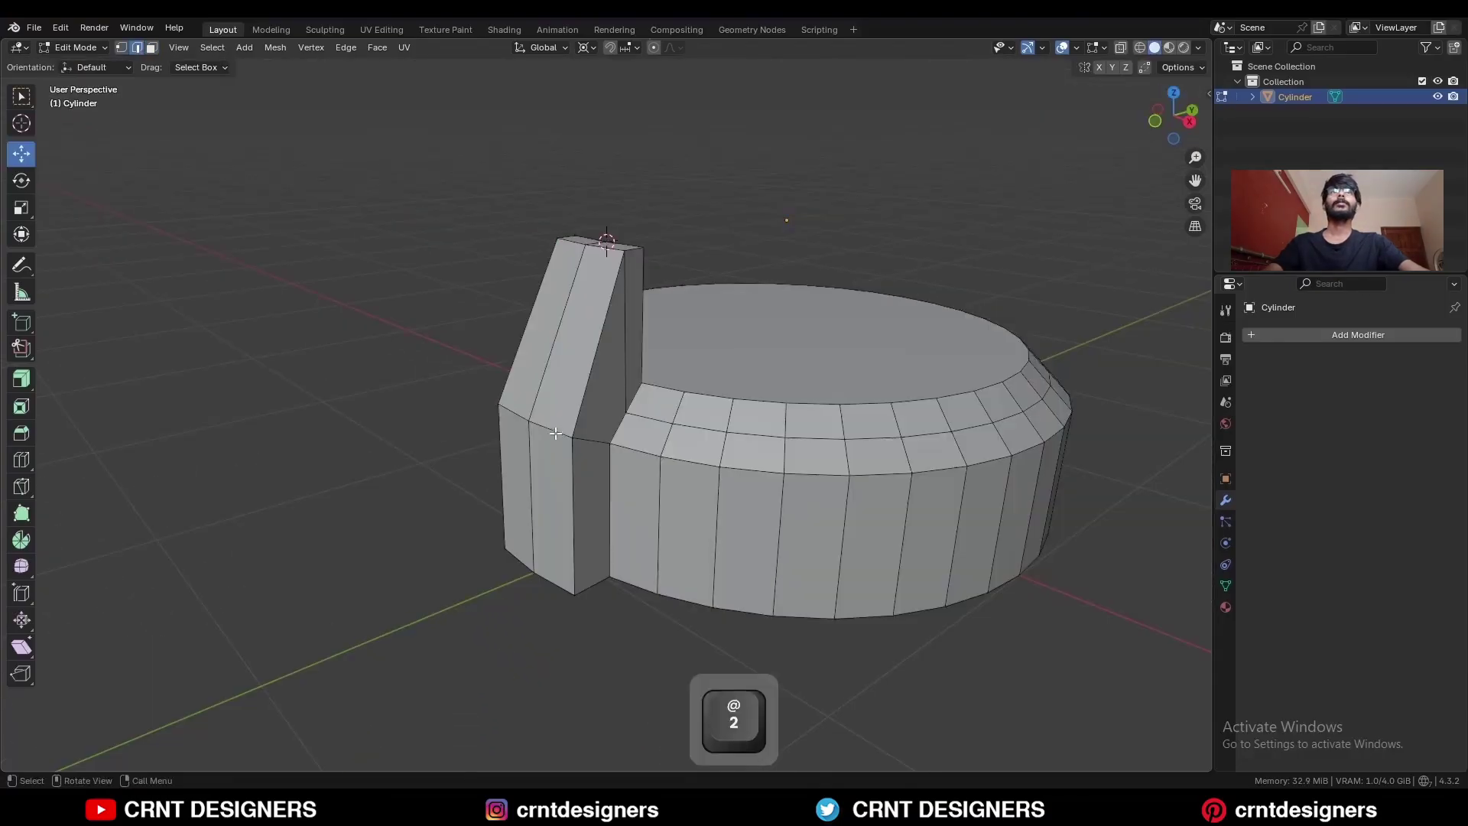
{"action": "left_click", "coordinate": [556, 433]}
{"action": "left_click", "coordinate": [511, 415], "text": "shift"}
{"action": "middle_click_drag", "start_coordinate": [568, 425], "coordinate": [607, 418]}
{"action": "middle_click_drag", "start_coordinate": [607, 417], "coordinate": [615, 401], "text": "ctrl"}
{"action": "key", "text": "ctrl+b"}
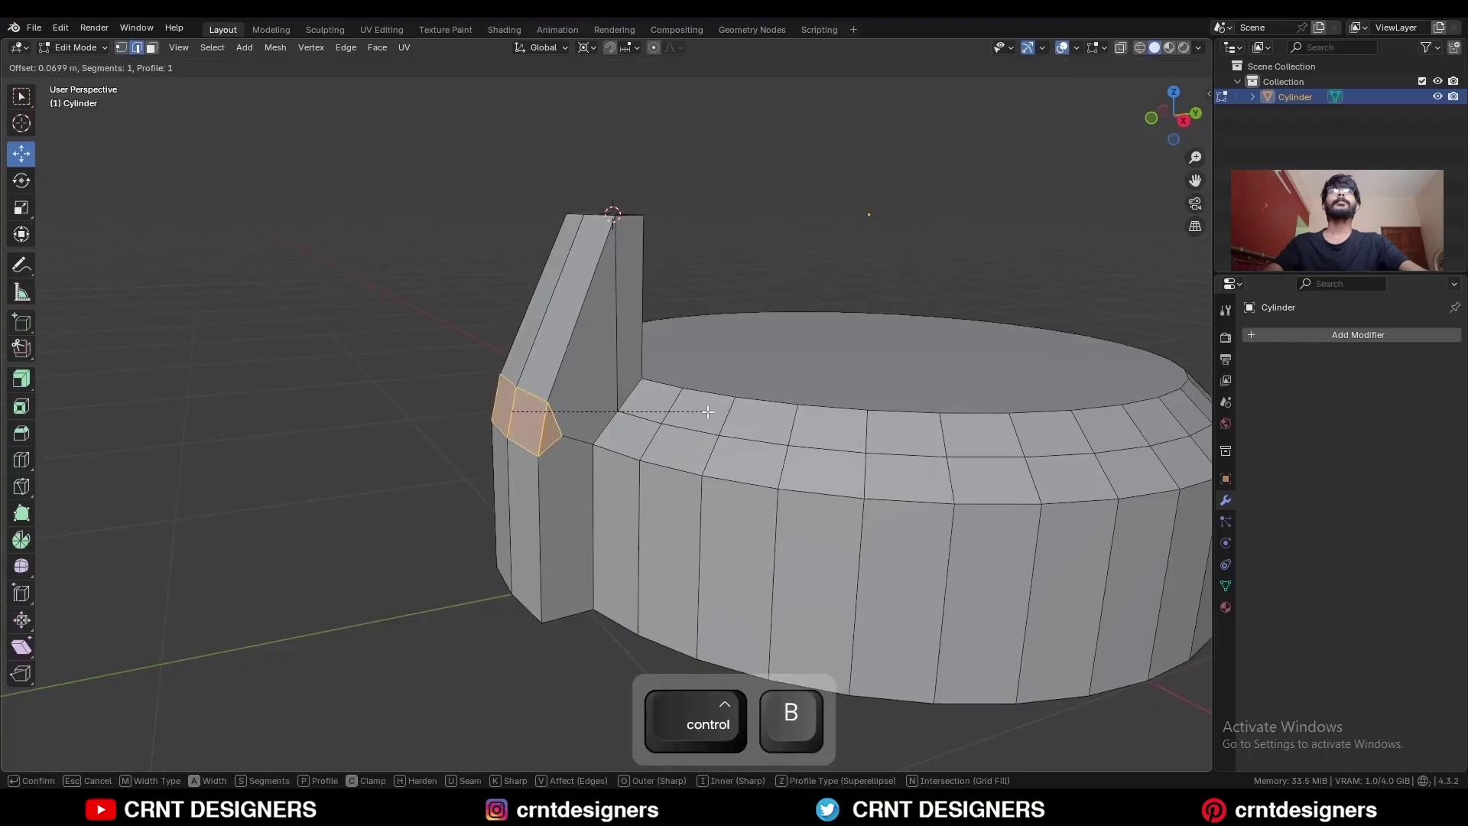
{"action": "left_click", "coordinate": [704, 411]}
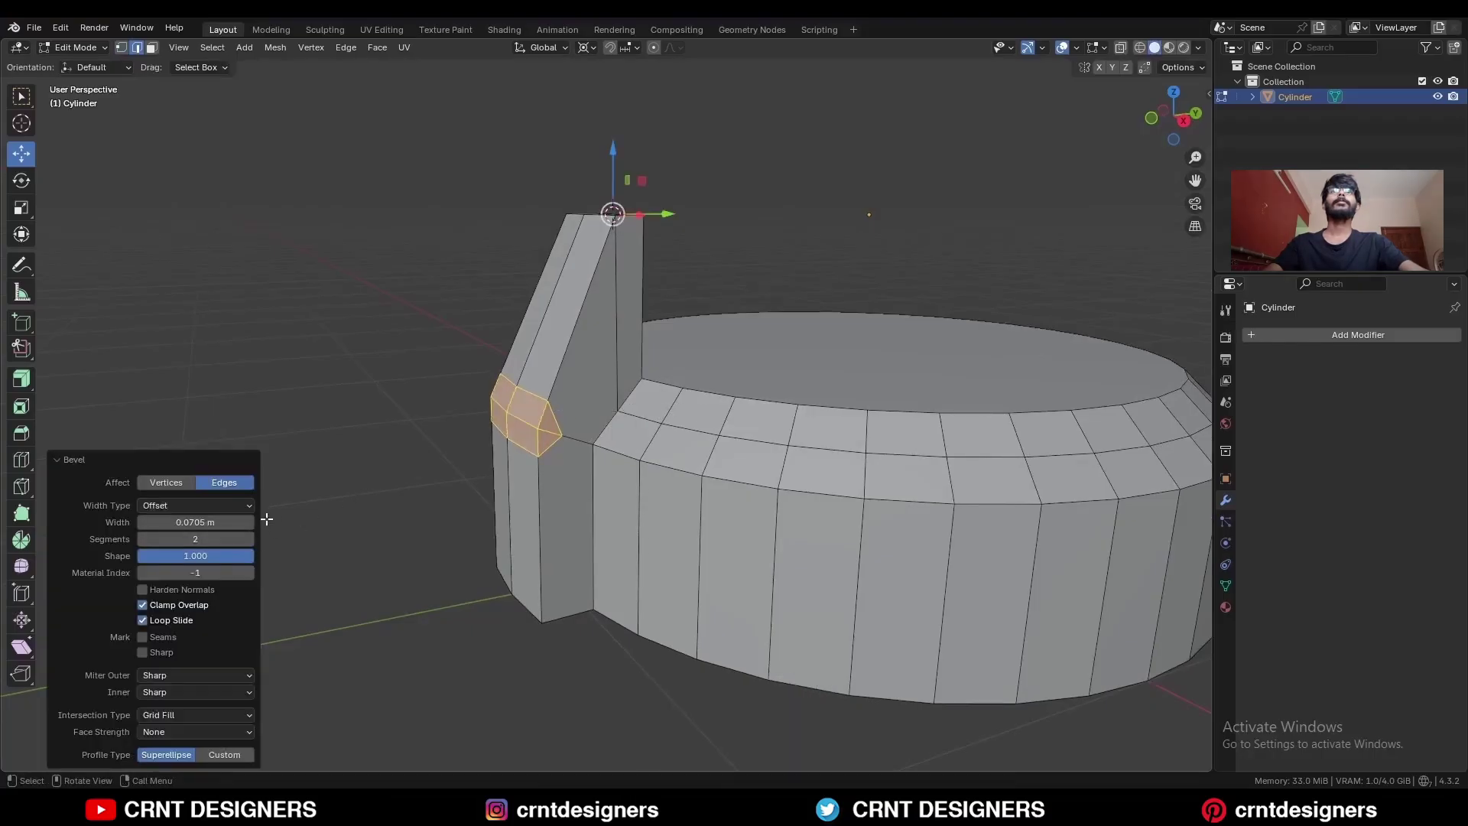
{"action": "left_click_drag", "start_coordinate": [202, 555], "coordinate": [160, 565]}
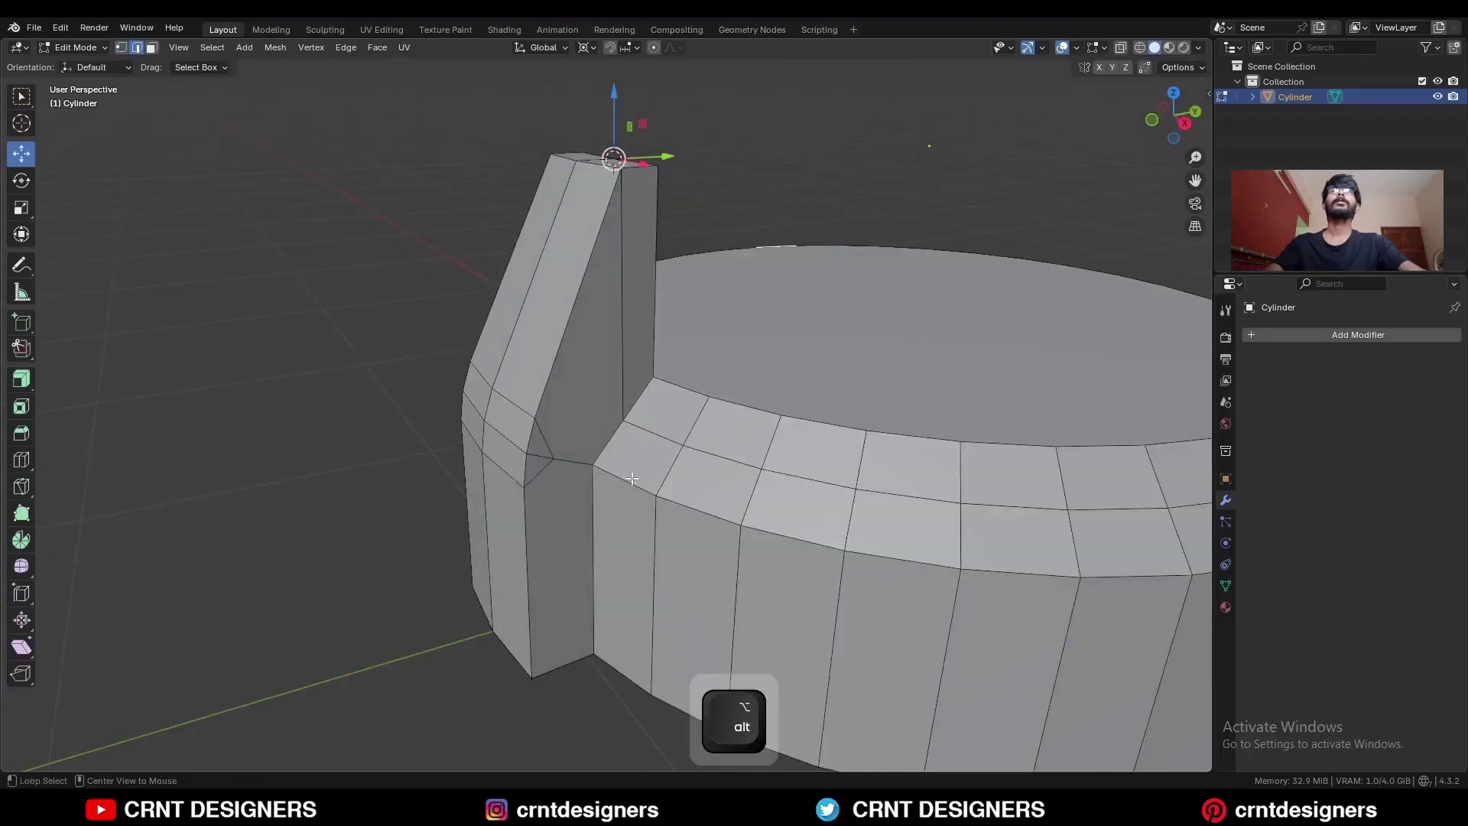
Bevel the lower edge of the cylinder's chamfer, excluding the block, about 0.022 m with two segments and a higher shape value.
{"action": "left_click", "coordinate": [623, 479], "text": "alt"}
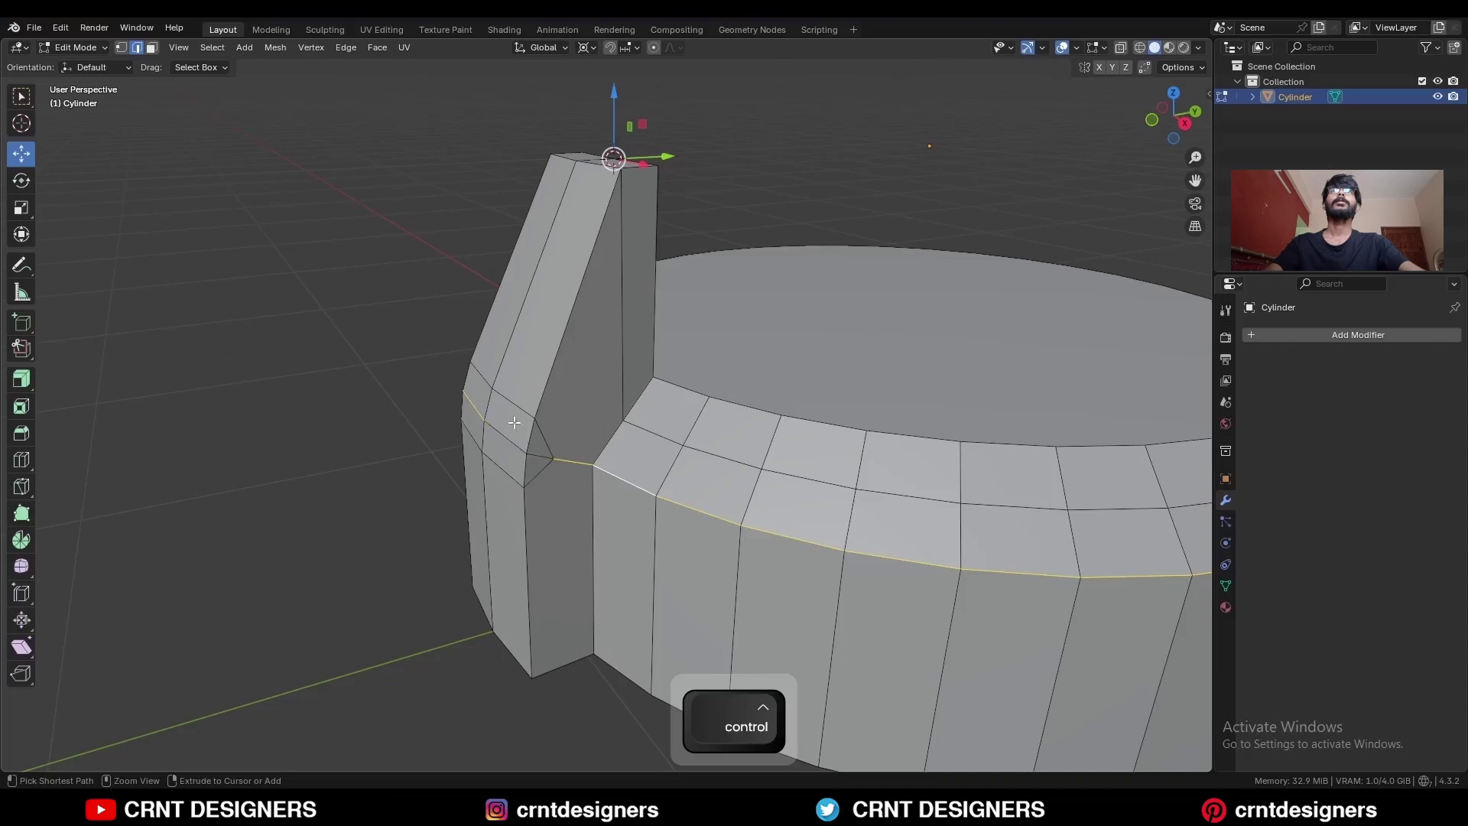
{"action": "left_click_drag", "start_coordinate": [514, 423], "coordinate": [474, 402], "text": "ctrl"}
{"action": "middle_click_drag", "start_coordinate": [486, 413], "coordinate": [535, 454]}
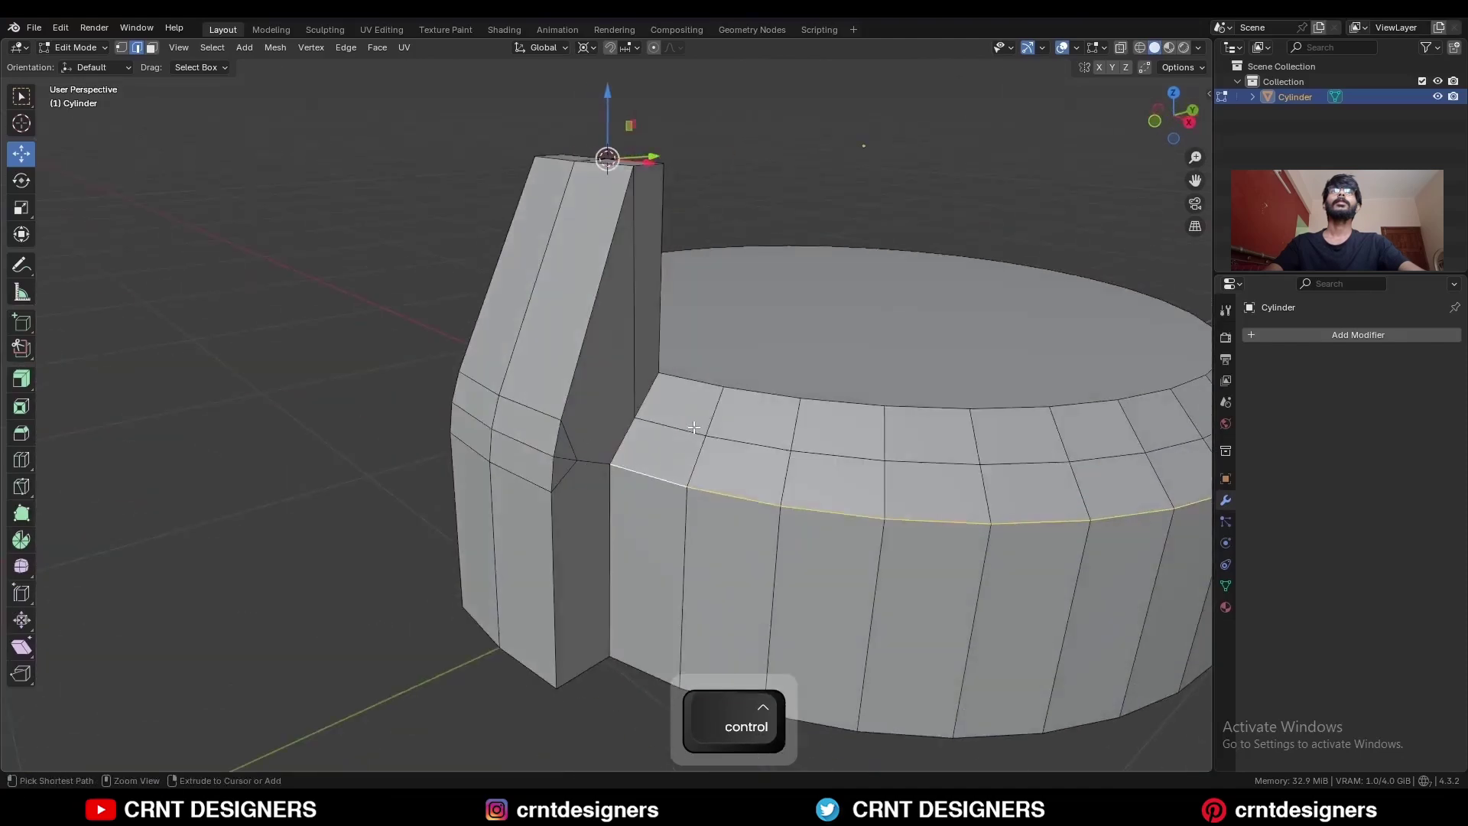
{"action": "key", "text": "ctrl+b"}
{"action": "left_click", "coordinate": [637, 495]}
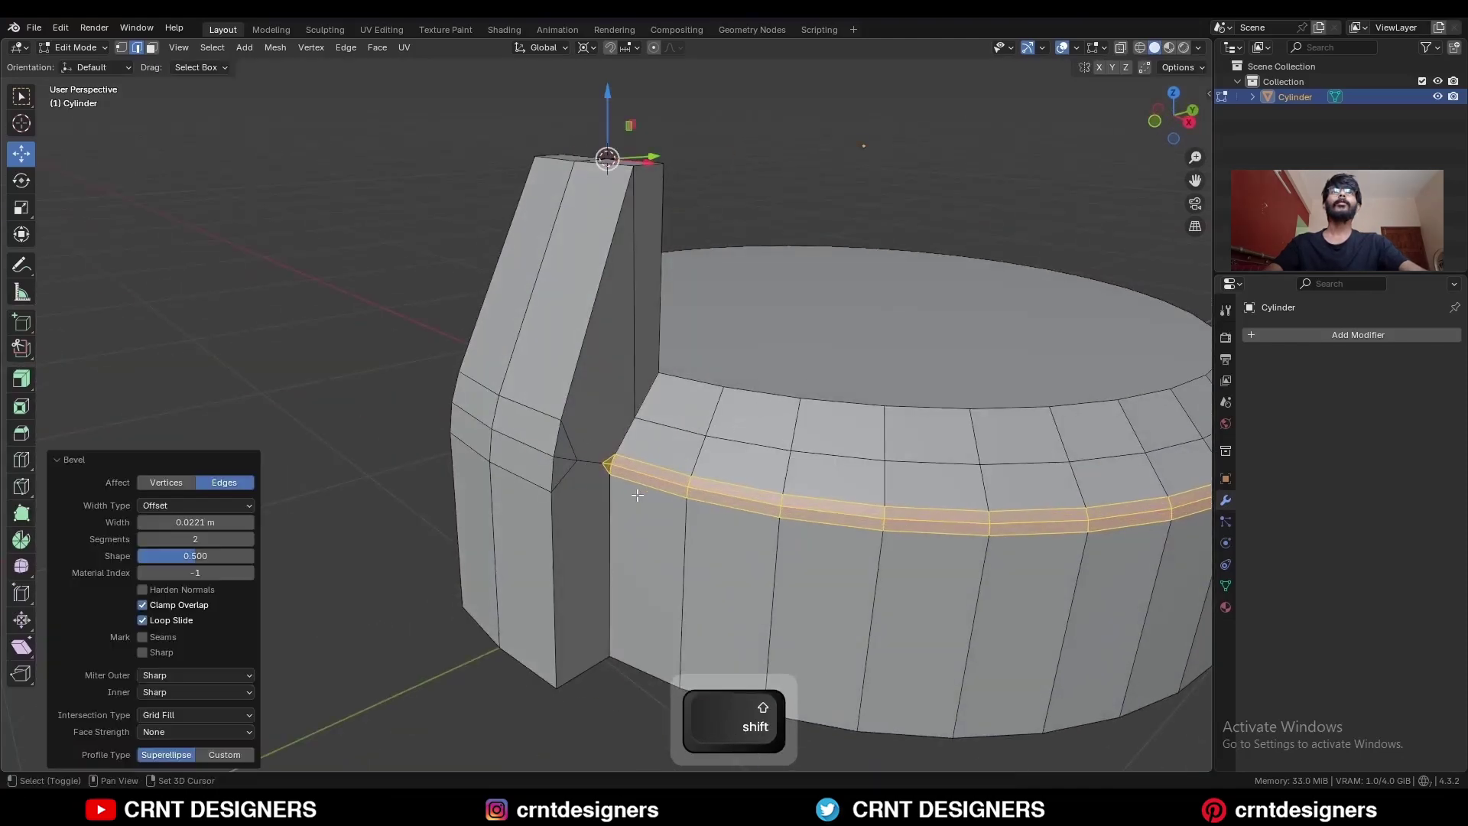
{"action": "left_click_drag", "start_coordinate": [220, 561], "coordinate": [334, 566]}
Connect the lower bevel vertices of the block and rim across the block's side, and merge the two middle vertices between them.
{"action": "scroll", "coordinate": [557, 492], "scroll_direction": "up", "scroll_amount": 3}
{"action": "key", "text": "1"}
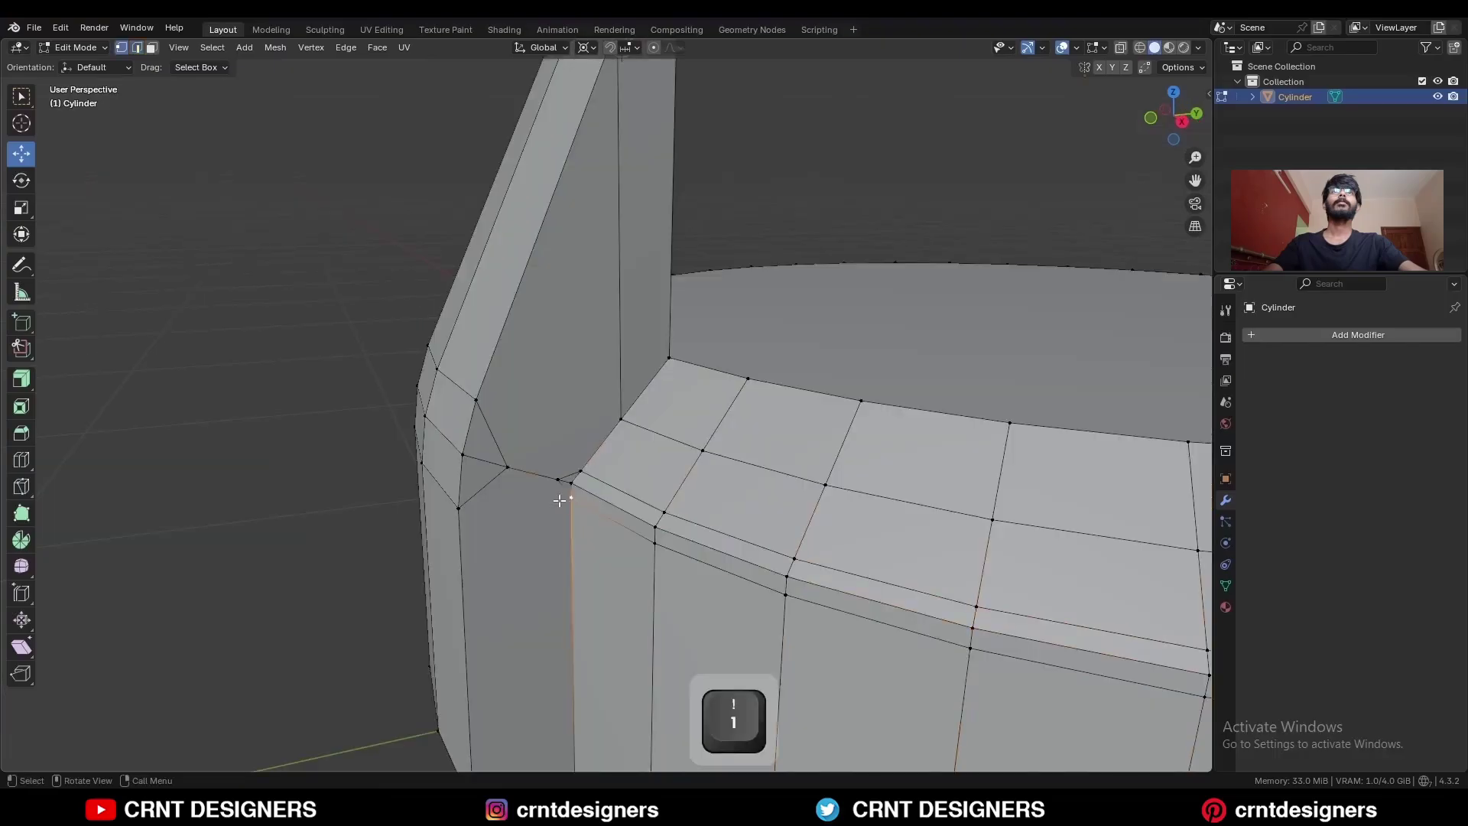
{"action": "left_click", "coordinate": [457, 507], "text": "shift"}
{"action": "key", "text": "j"}
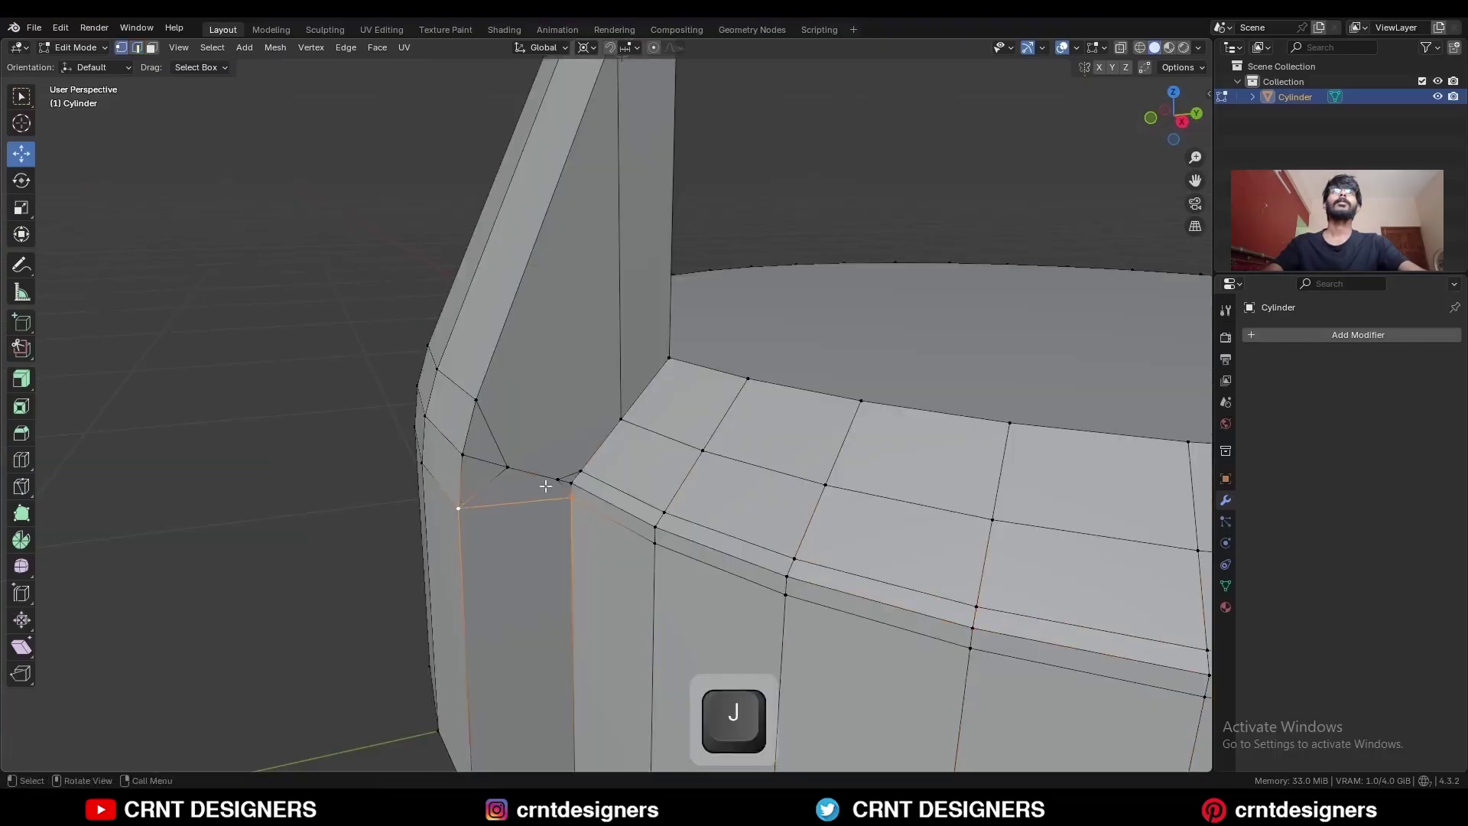
{"action": "left_click", "coordinate": [557, 479]}
{"action": "left_click", "coordinate": [510, 466], "text": "shift"}
{"action": "key", "text": "m"}
{"action": "left_click", "coordinate": [518, 472]}
Connect the upper bevel vertices of the rim and block, and dissolve the two leftover edges on the block's side.
{"action": "left_click", "coordinate": [580, 471]}
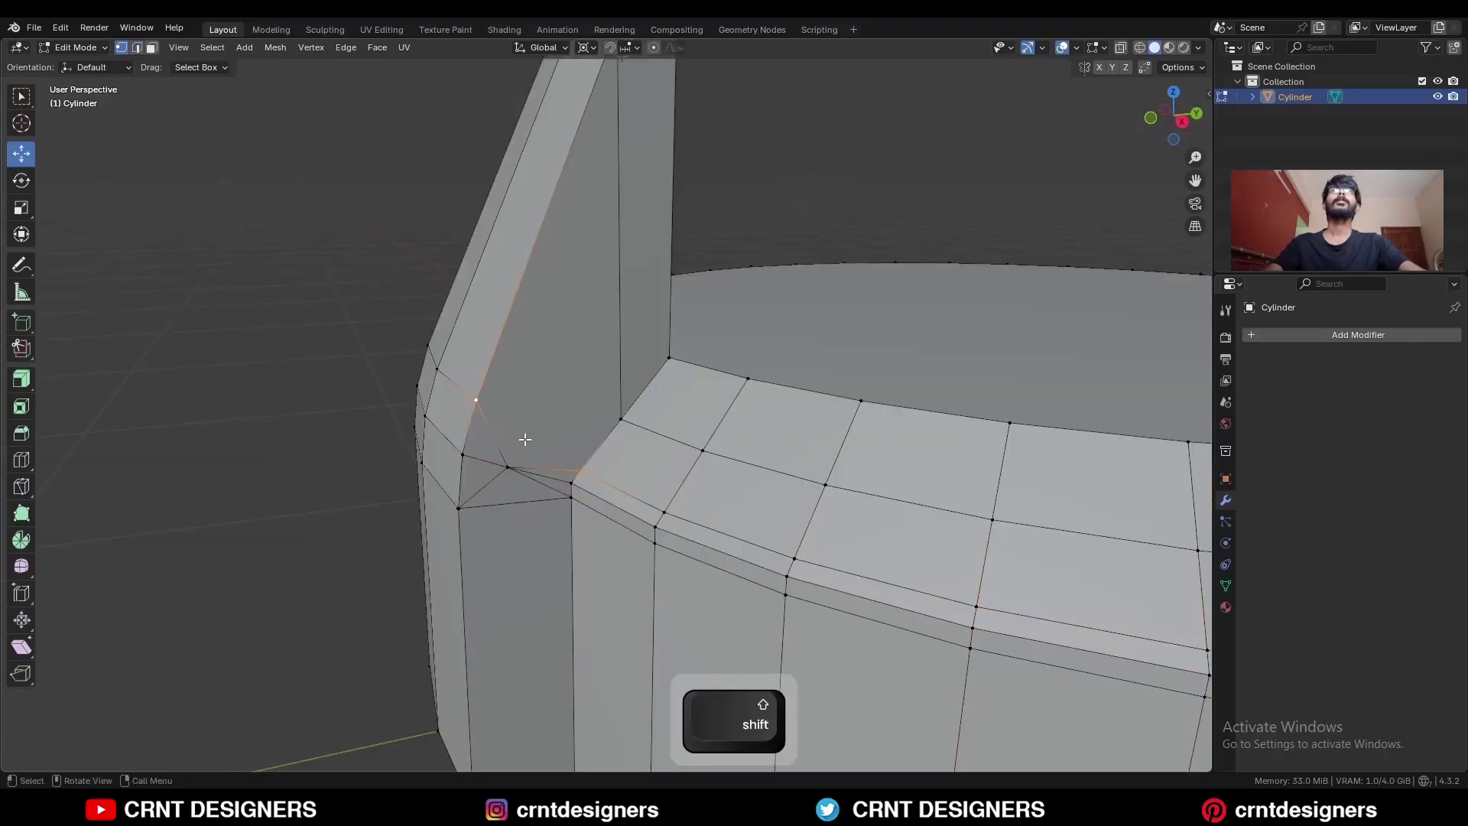
{"action": "key", "text": "j"}
{"action": "key", "text": "2"}
{"action": "left_click", "coordinate": [544, 467]}
{"action": "left_click", "coordinate": [514, 479], "text": "shift"}
{"action": "key", "text": "ctrl+x"}
Inset the cylinder's bottom face by about 0.15 m.
{"action": "key", "text": "3"}
{"action": "scroll", "coordinate": [545, 422], "scroll_direction": "down", "scroll_amount": 7}
{"action": "middle_click_drag", "start_coordinate": [641, 535], "coordinate": [719, 614]}
{"action": "left_click", "coordinate": [652, 437]}
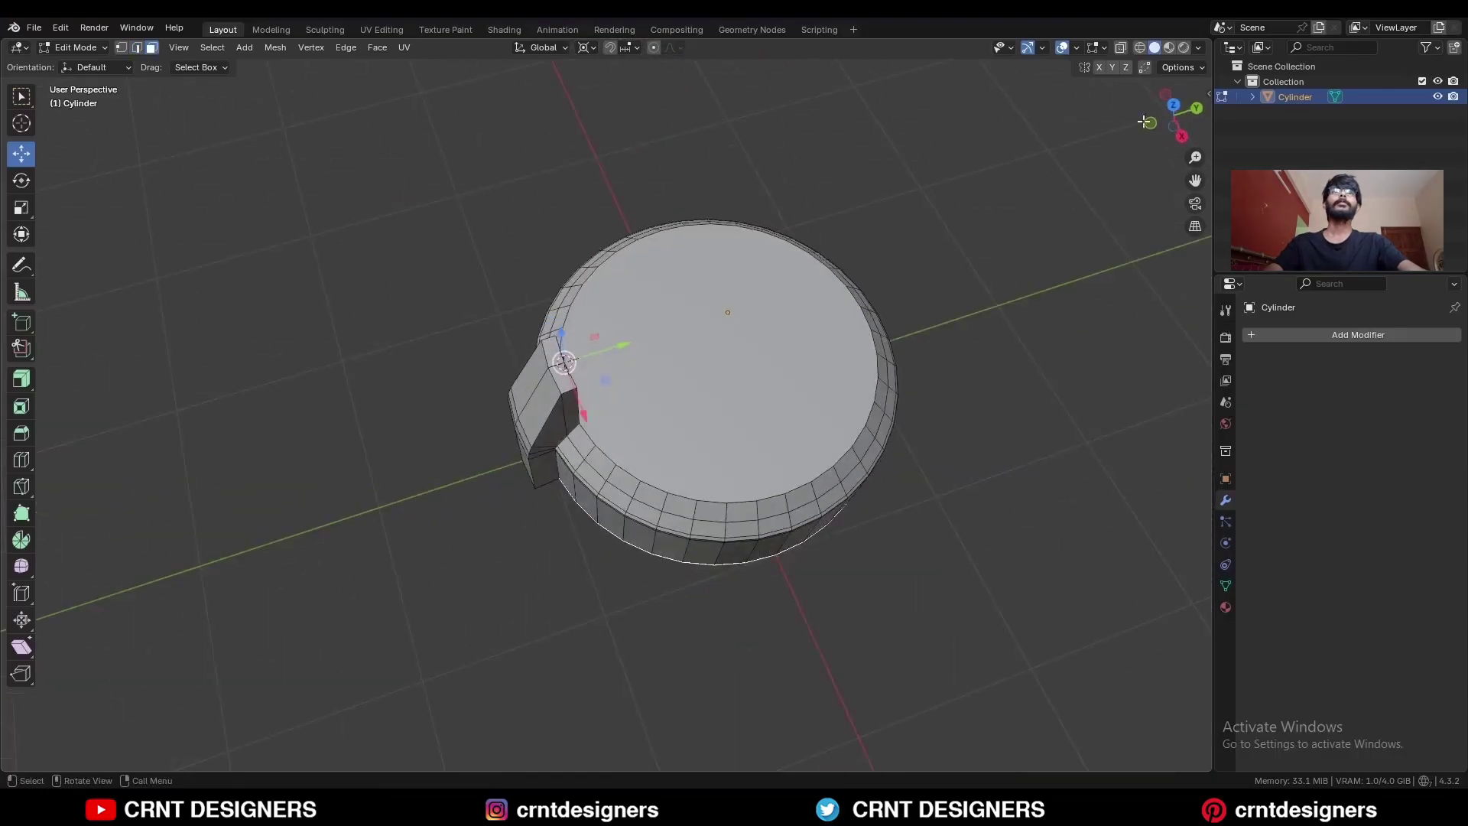
{"action": "key", "text": "KP_7"}
{"action": "scroll", "coordinate": [917, 311], "scroll_direction": "up", "scroll_amount": 3}
{"action": "key", "text": "i"}
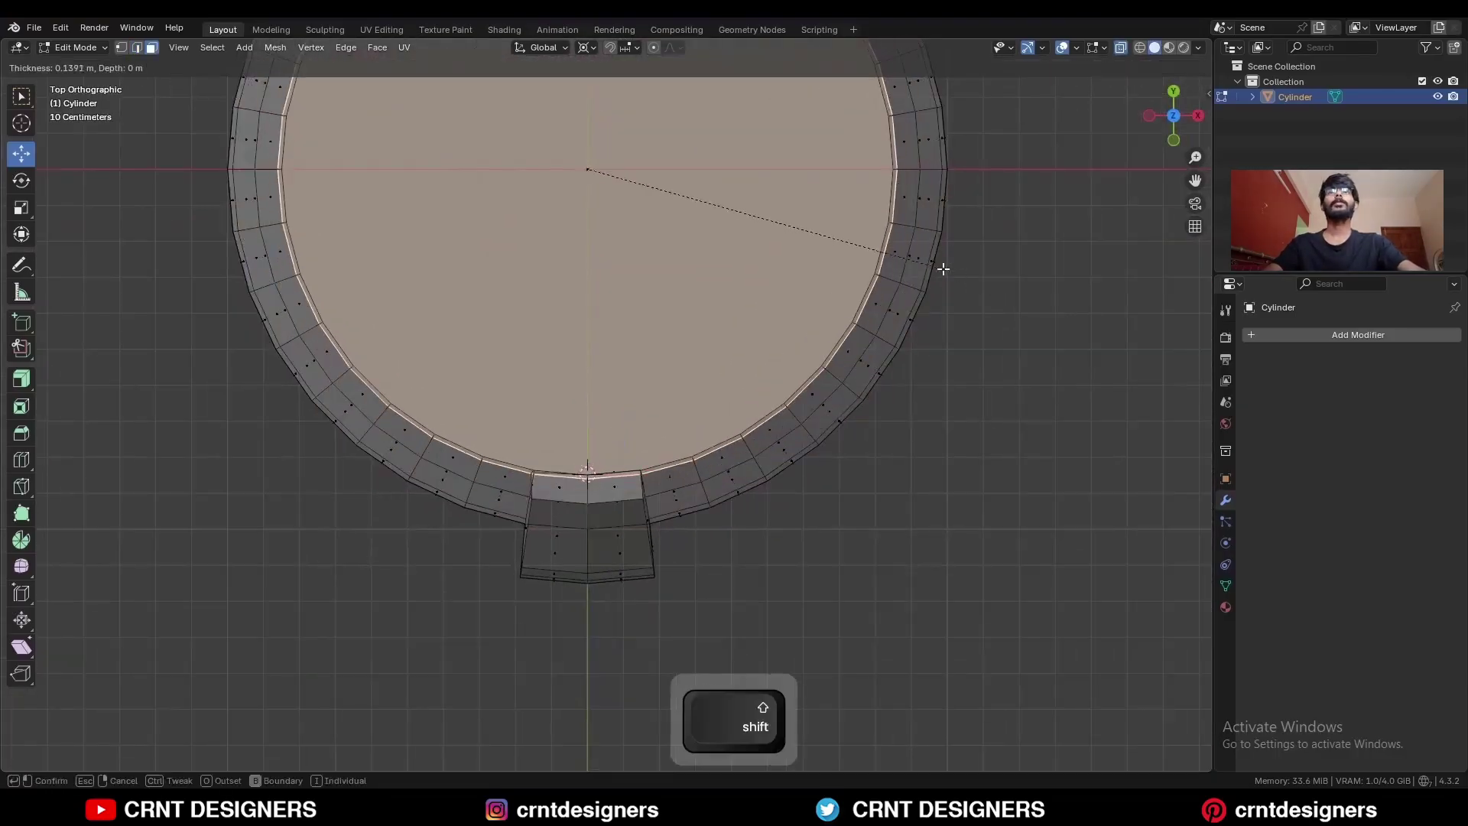
{"action": "left_click", "coordinate": [910, 262]}
{"action": "left_click", "coordinate": [947, 262]}
{"action": "middle_click_drag", "start_coordinate": [947, 262], "coordinate": [672, 305]}
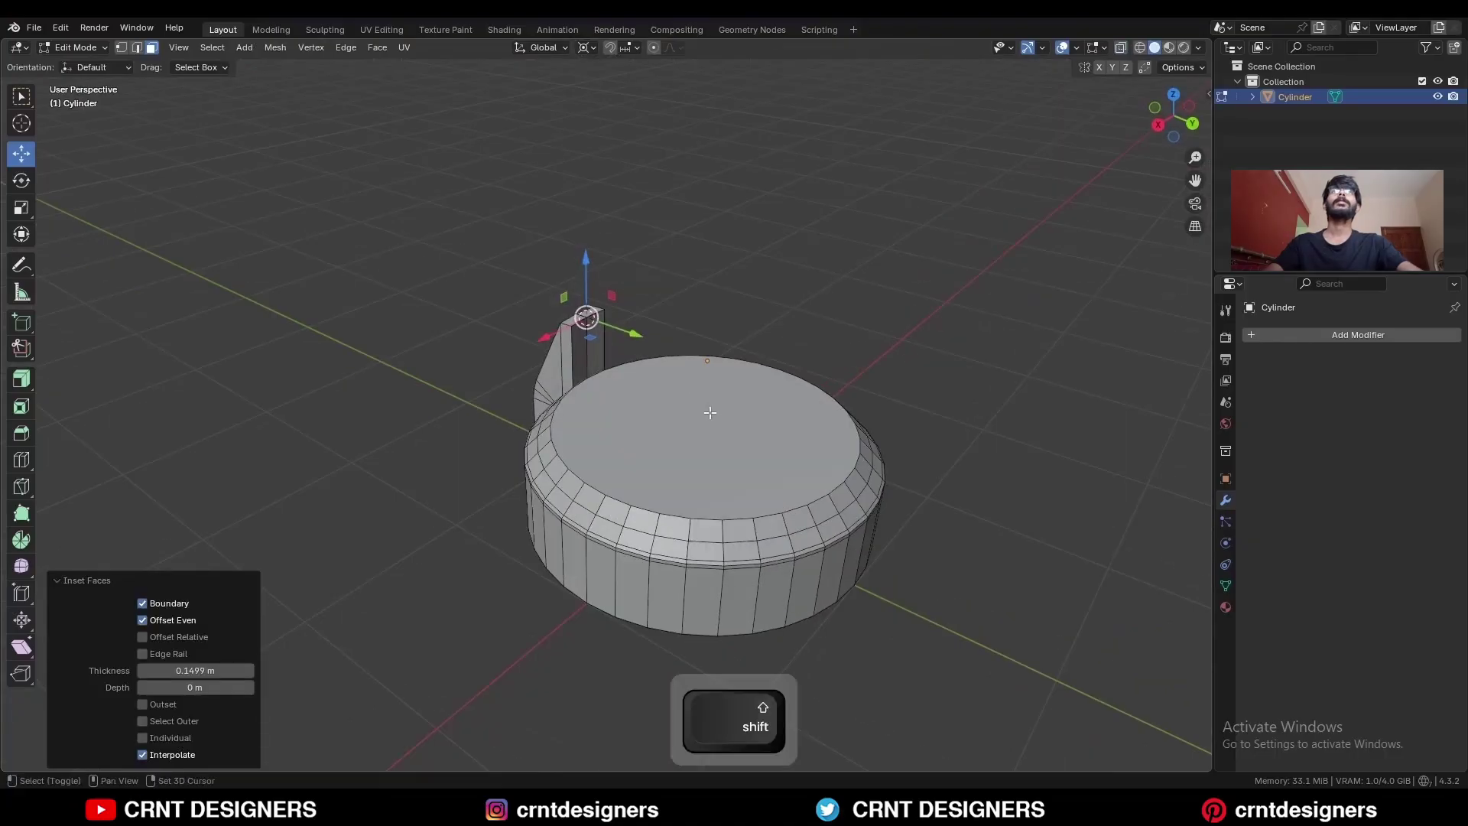
Bridge the cylinder's top face with the inset bottom face to open a hole through the body.
{"action": "left_click", "coordinate": [710, 413], "text": "shift"}
{"action": "right_click", "coordinate": [873, 208]}
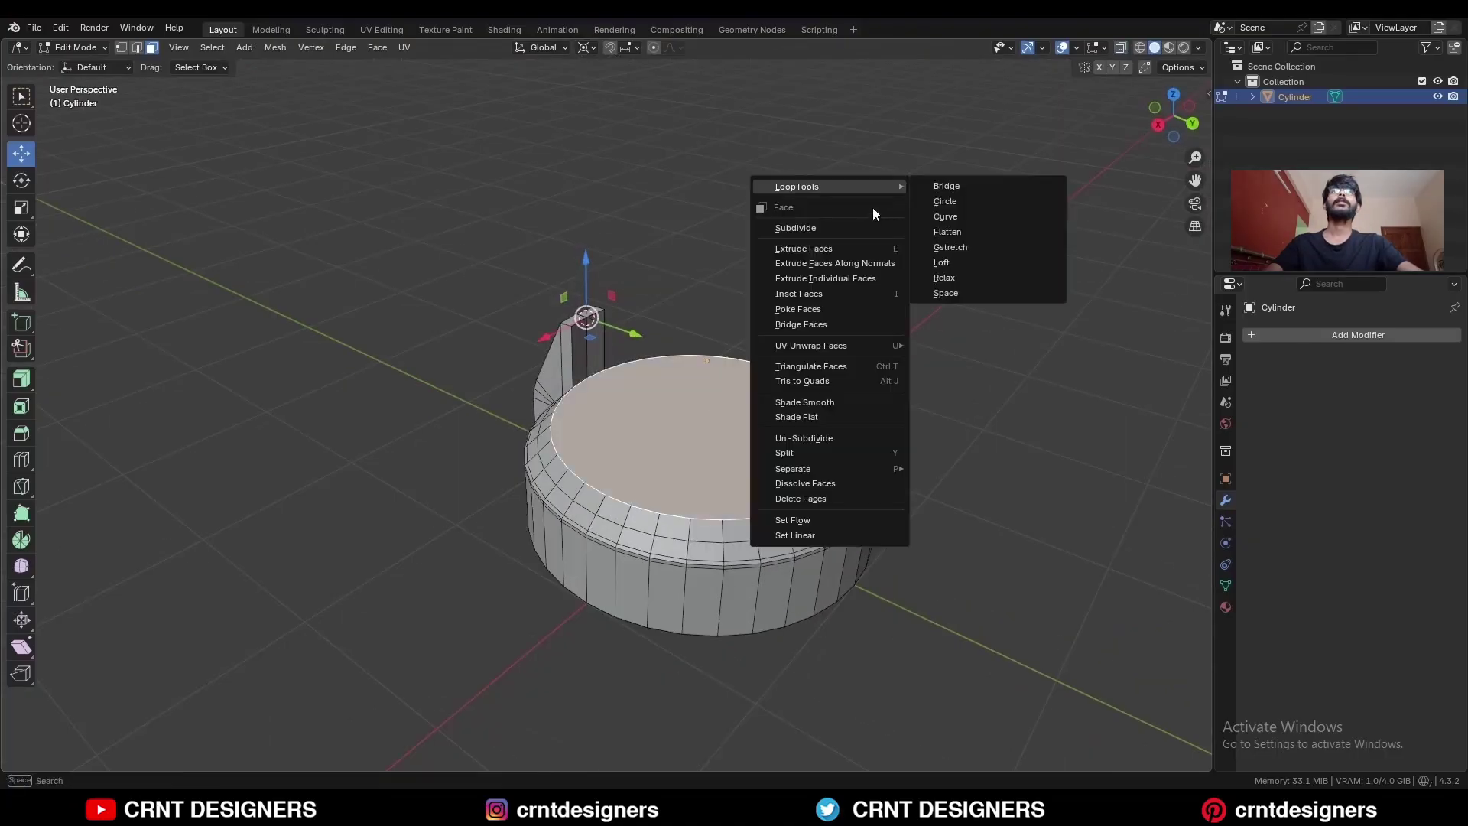
{"action": "left_click", "coordinate": [836, 327]}
{"action": "left_click", "coordinate": [831, 287]}
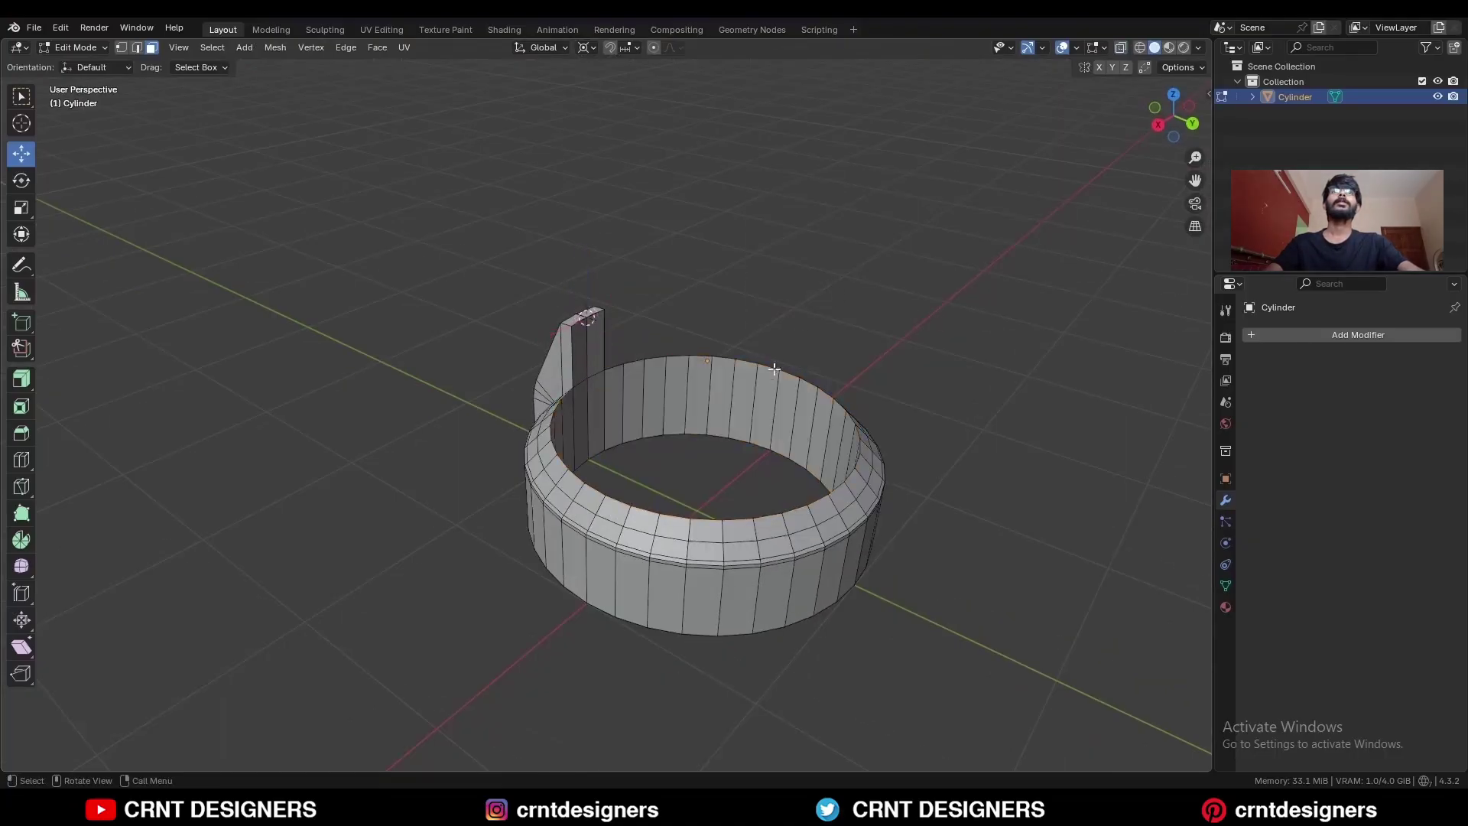
Symmetrize the whole ring mesh so both sides of the block match.
{"action": "middle_click_drag", "start_coordinate": [776, 367], "coordinate": [662, 428]}
{"action": "middle_click_drag", "start_coordinate": [662, 428], "coordinate": [534, 334], "text": "ctrl"}
{"action": "key", "text": "a"}
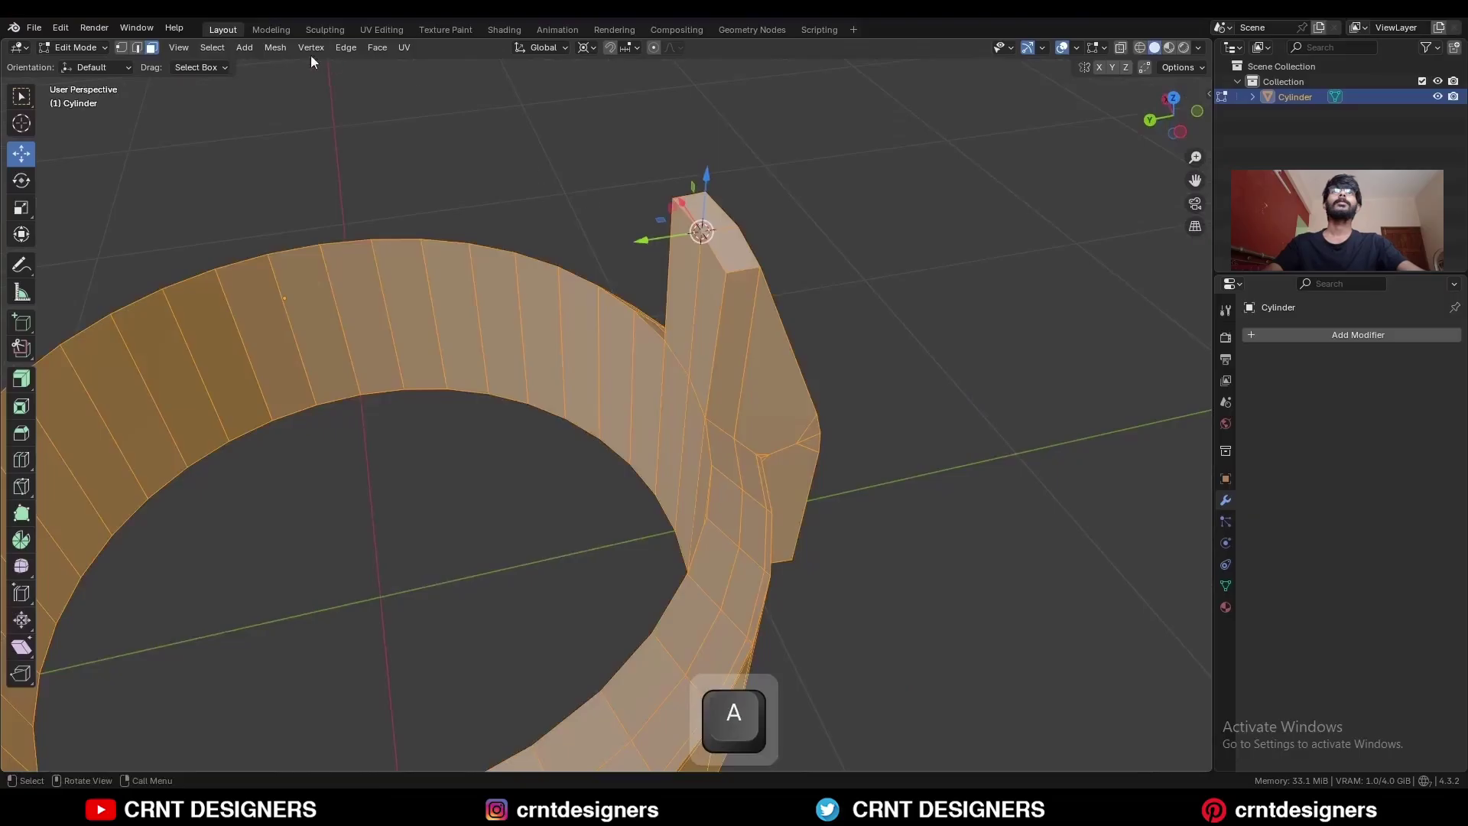
{"action": "left_click", "coordinate": [275, 47]}
{"action": "left_click", "coordinate": [325, 274]}
{"action": "left_click", "coordinate": [527, 175]}
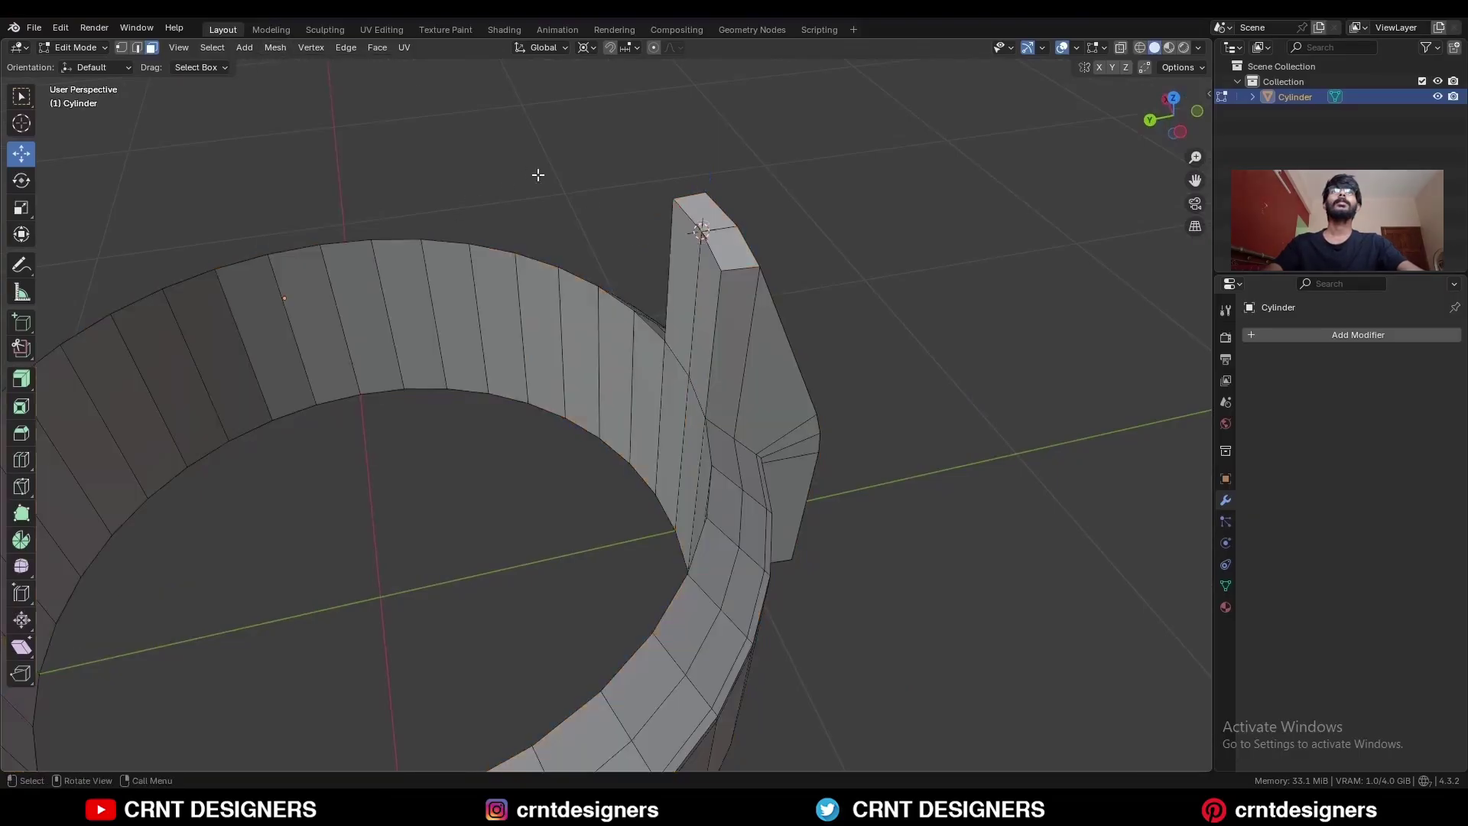
Keep a hidden backup copy of the ring in a collection named Back-Up.
{"action": "middle_click_drag", "start_coordinate": [775, 381], "coordinate": [1146, 329]}
{"action": "key", "text": "Tab"}
{"action": "left_click", "coordinate": [682, 255]}
{"action": "middle_click_drag", "start_coordinate": [604, 382], "coordinate": [552, 386]}
Bevel the block's outline and rim edge loops about 0.0227 m with 2 segments and shape 1.000.
{"action": "key", "text": "2"}
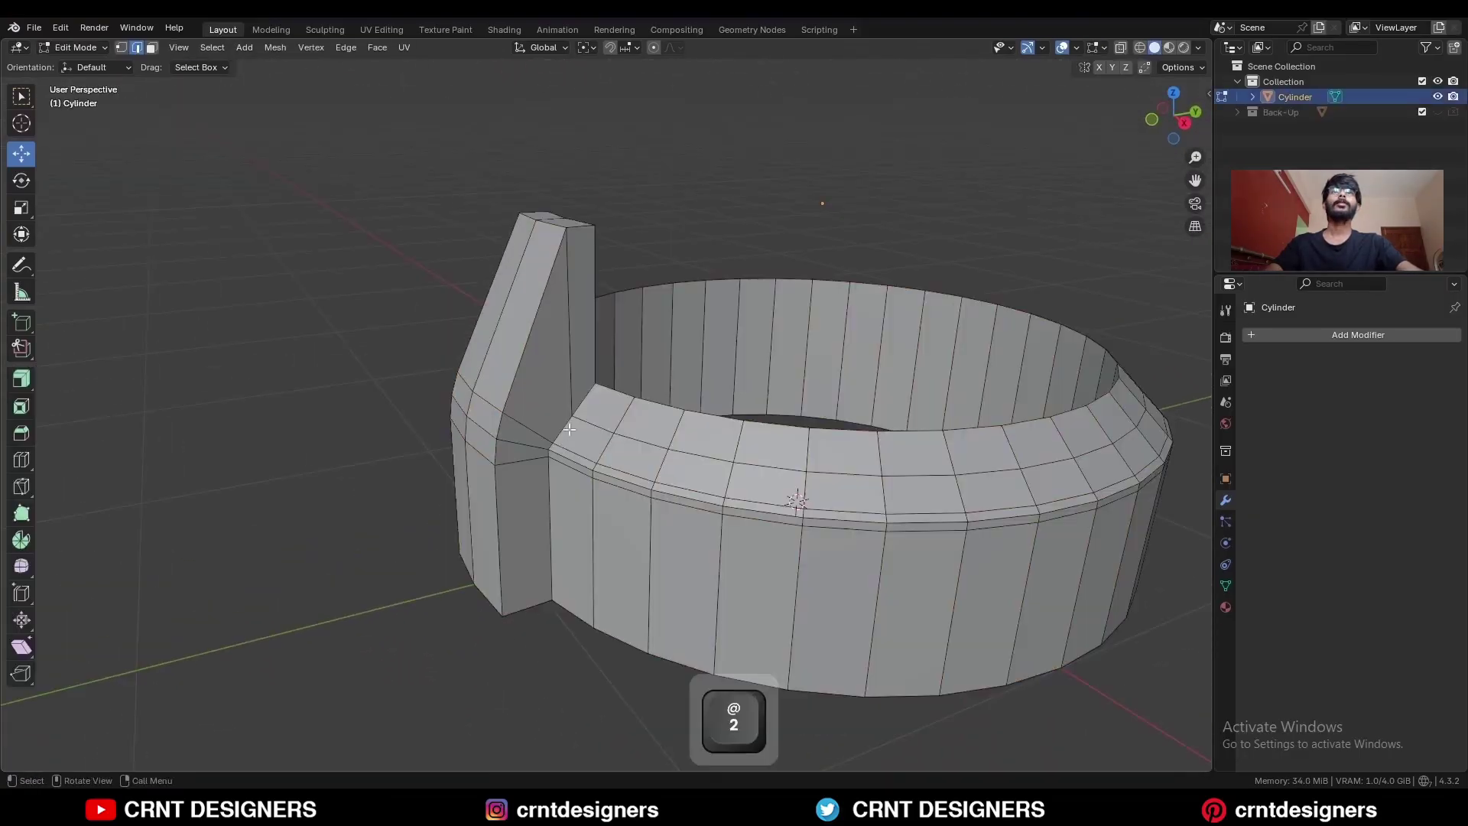
{"action": "left_click", "coordinate": [550, 493], "text": "alt+shift"}
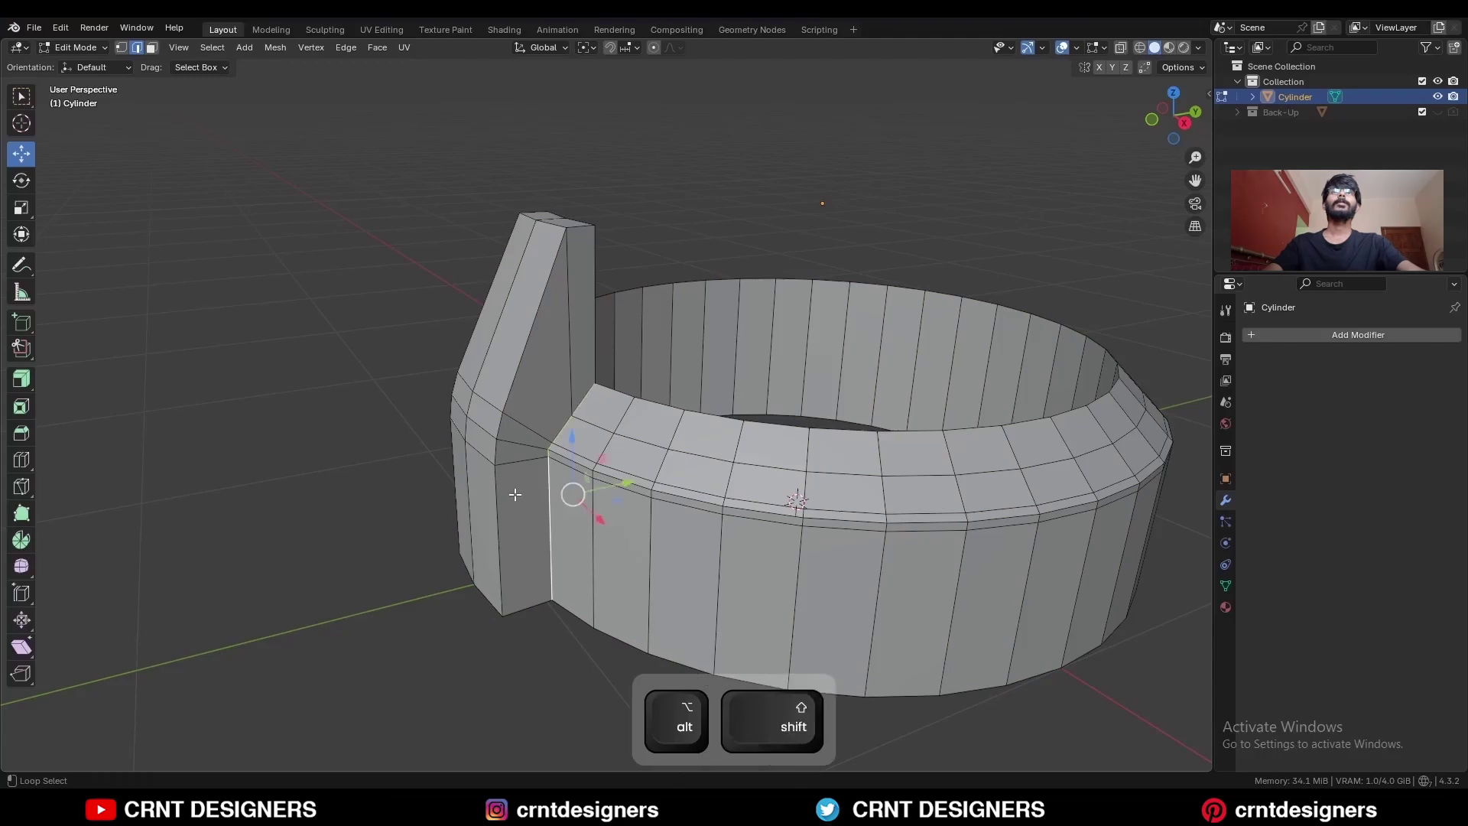
{"action": "left_click", "coordinate": [594, 269], "text": "alt+shift"}
{"action": "middle_click_drag", "start_coordinate": [594, 271], "coordinate": [598, 413]}
{"action": "left_click", "coordinate": [552, 344], "text": "alt+shift"}
{"action": "middle_click_drag", "start_coordinate": [534, 597], "coordinate": [653, 372]}
{"action": "key", "text": "ctrl+b"}
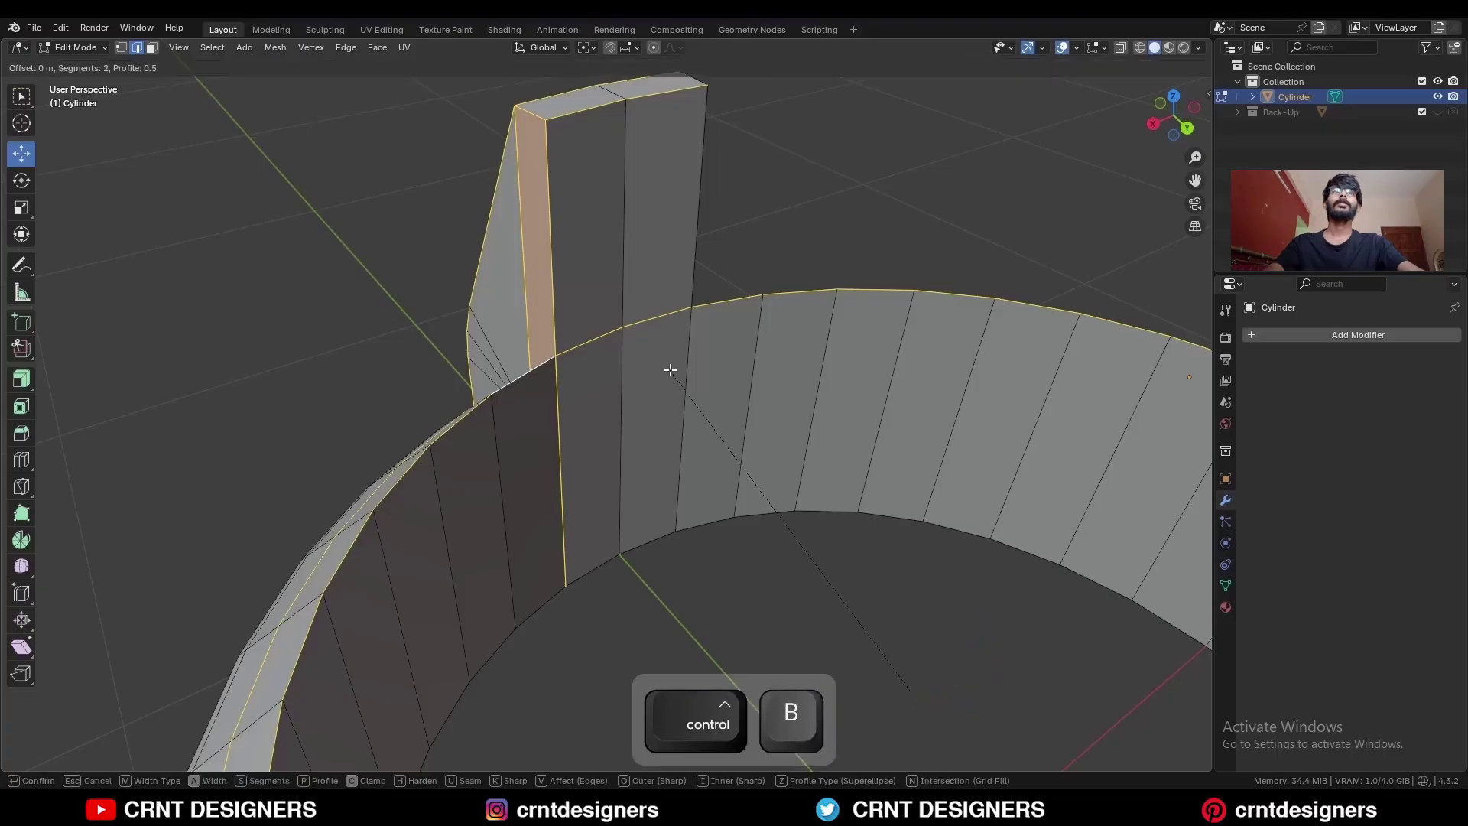
{"action": "left_click", "coordinate": [681, 370]}
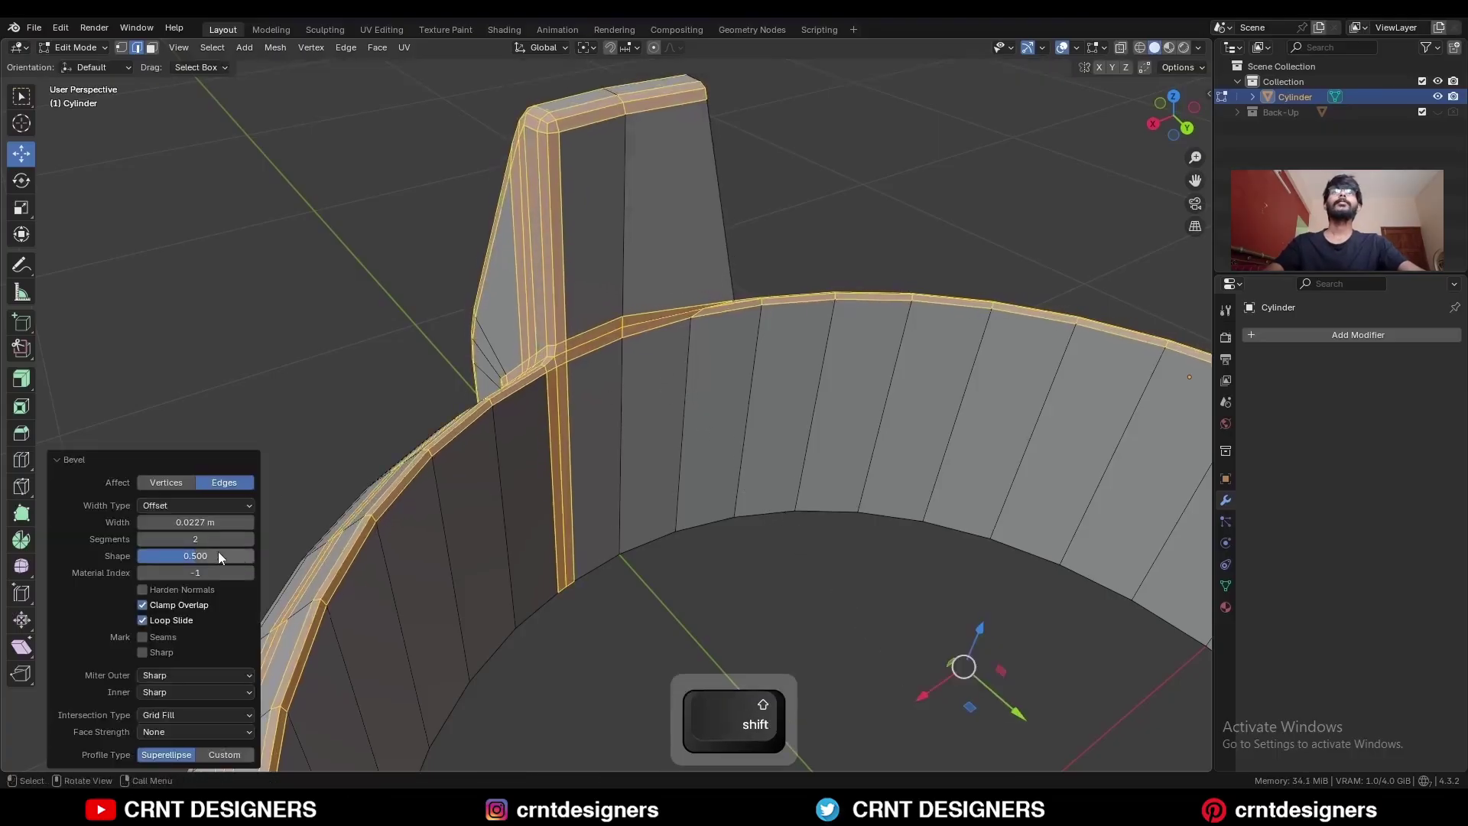
{"action": "left_click_drag", "start_coordinate": [220, 557], "coordinate": [400, 553]}
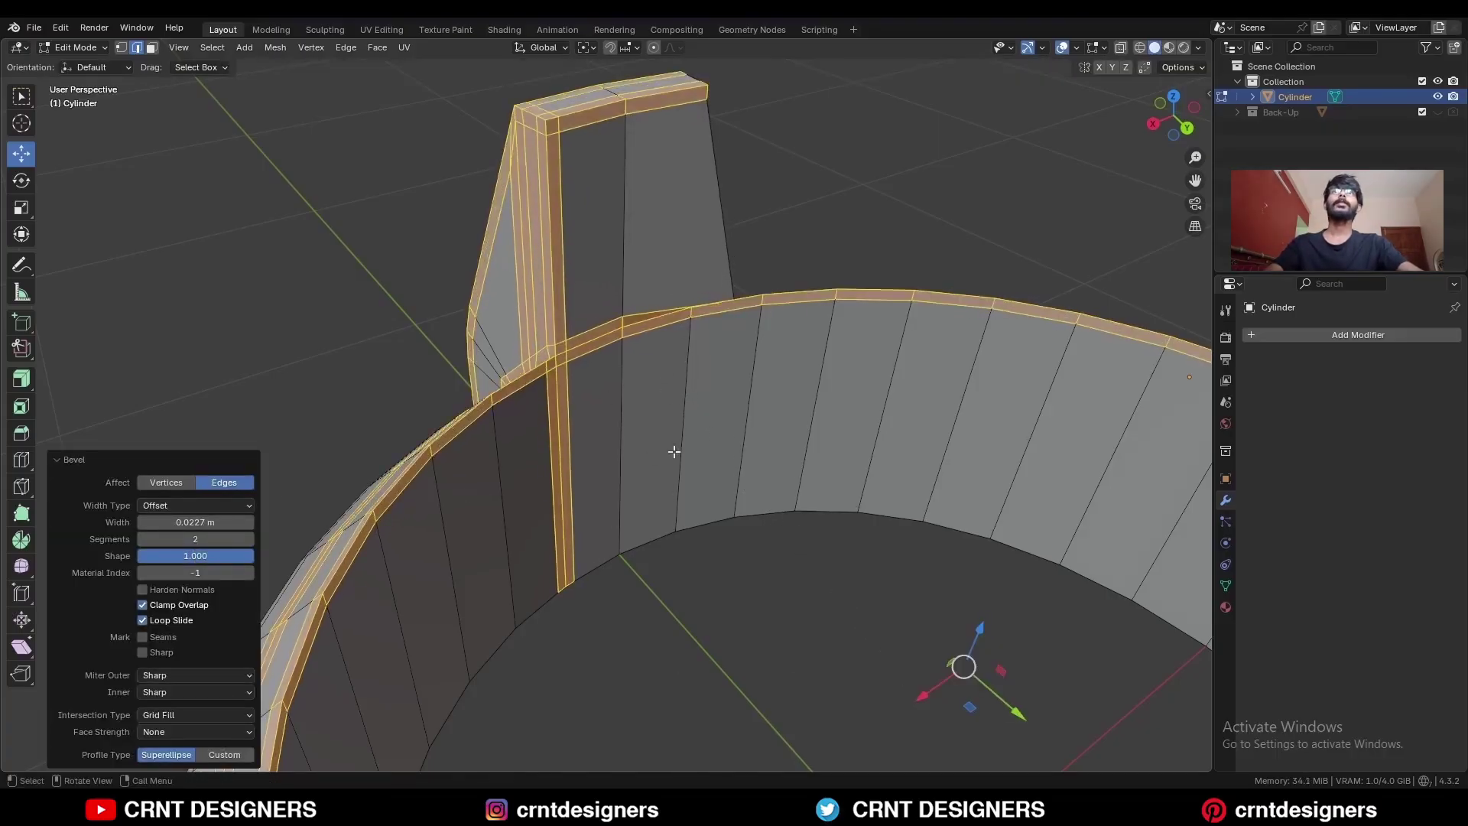
Merge the stray bevel vertices at last near the top of the block's side, and dissolve the leftover edges there.
{"action": "middle_click_drag", "start_coordinate": [673, 452], "coordinate": [591, 458]}
{"action": "key", "text": "1"}
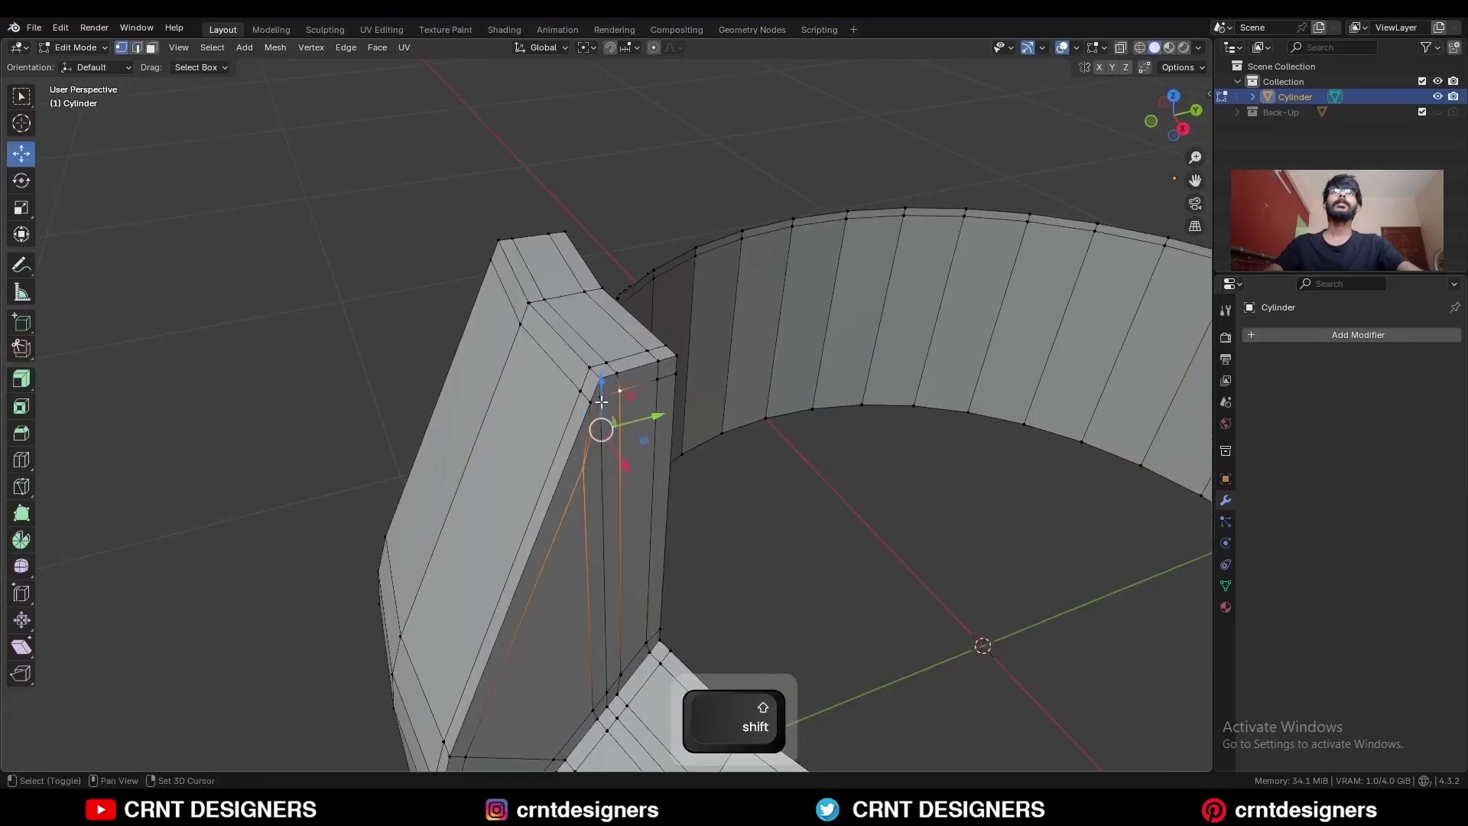
{"action": "key", "text": "m"}
{"action": "left_click", "coordinate": [604, 424]}
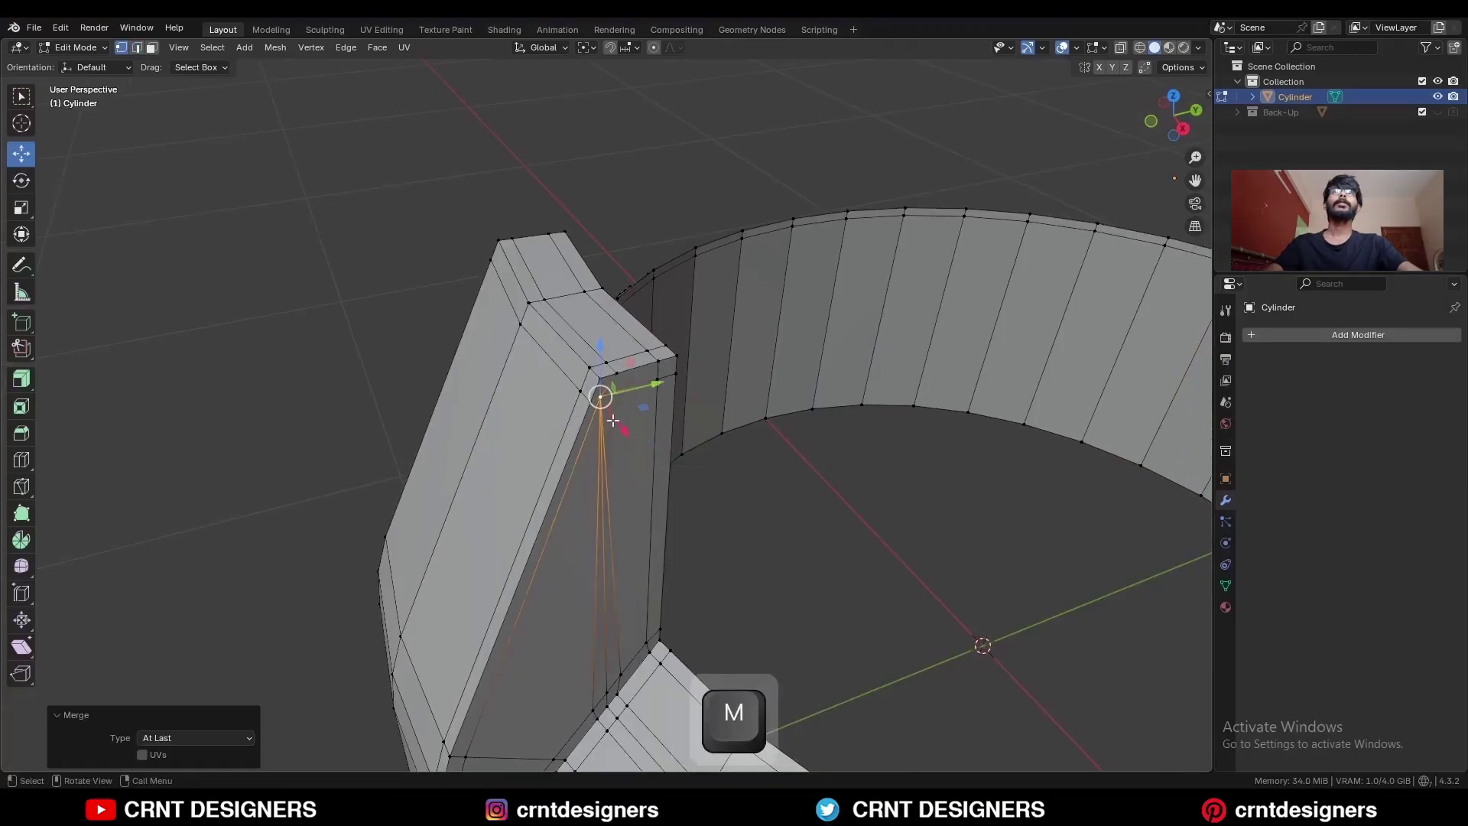
{"action": "key", "text": "2"}
{"action": "key", "text": "ctrl+x"}
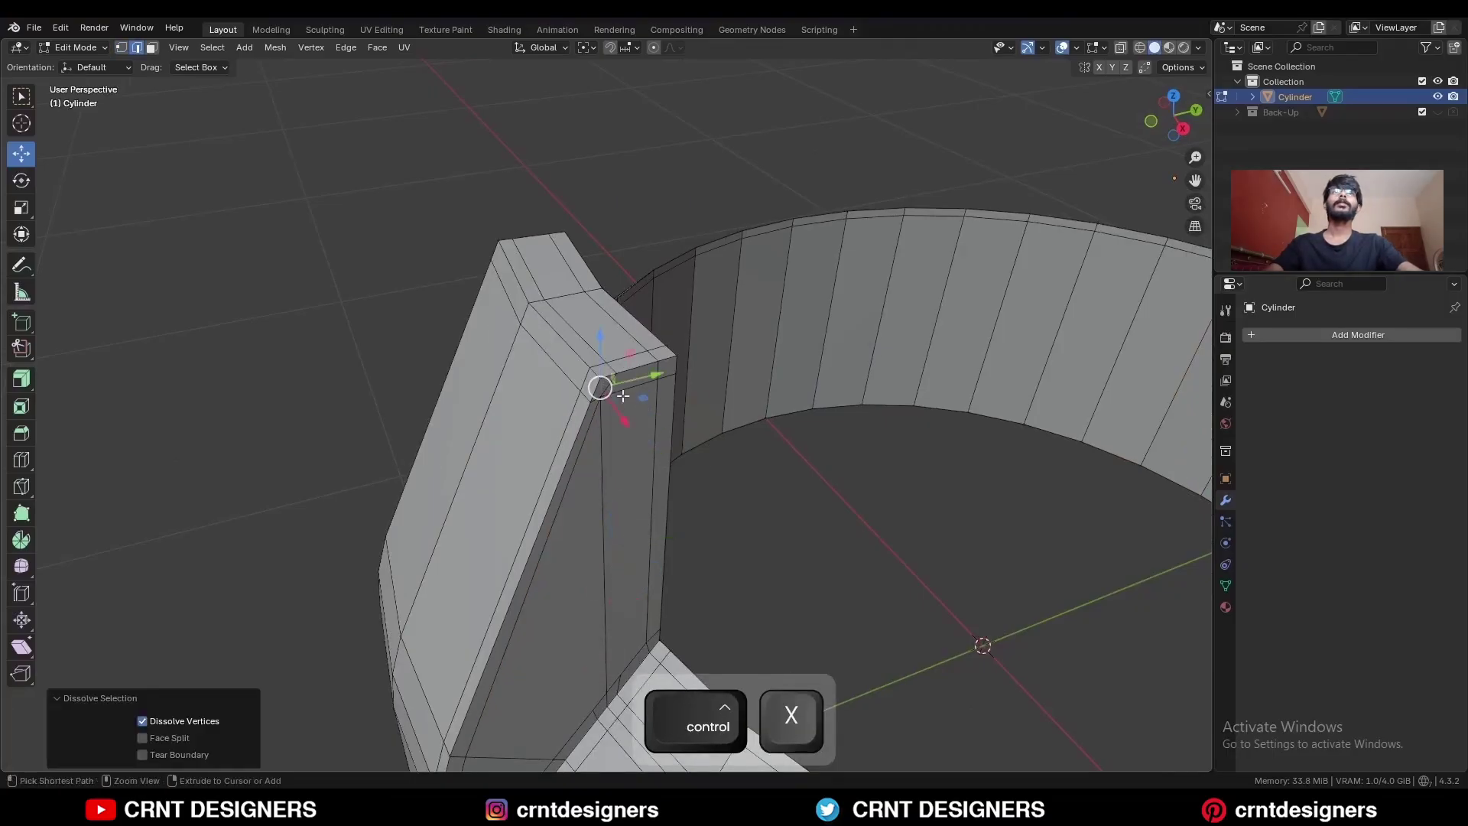
Connect the bevel vertices at the block's corner on the ring's underside and inner rim, and dissolve the leftover edges.
{"action": "middle_click_drag", "start_coordinate": [623, 395], "coordinate": [657, 430]}
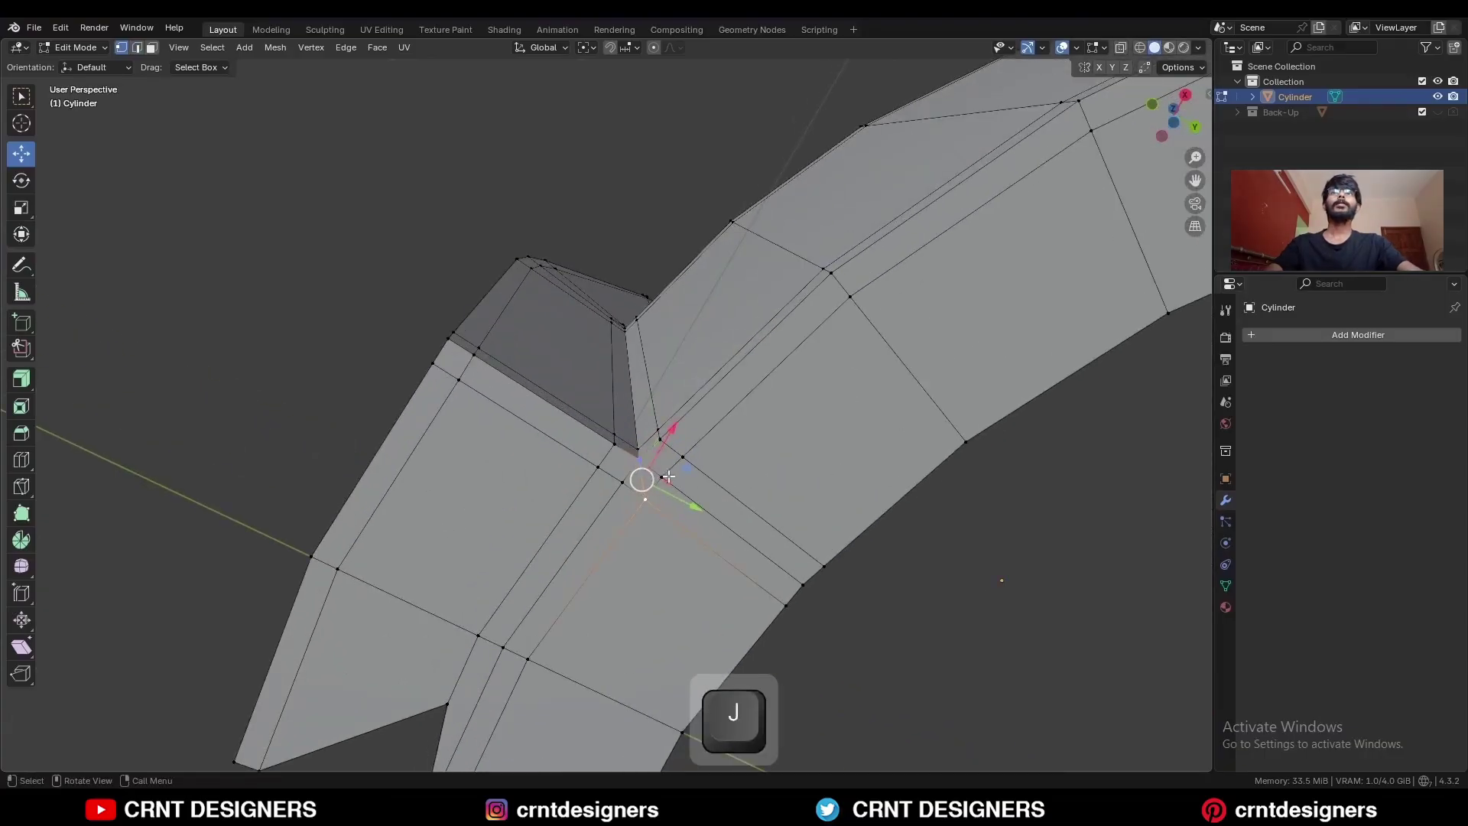
{"action": "key", "text": "2"}
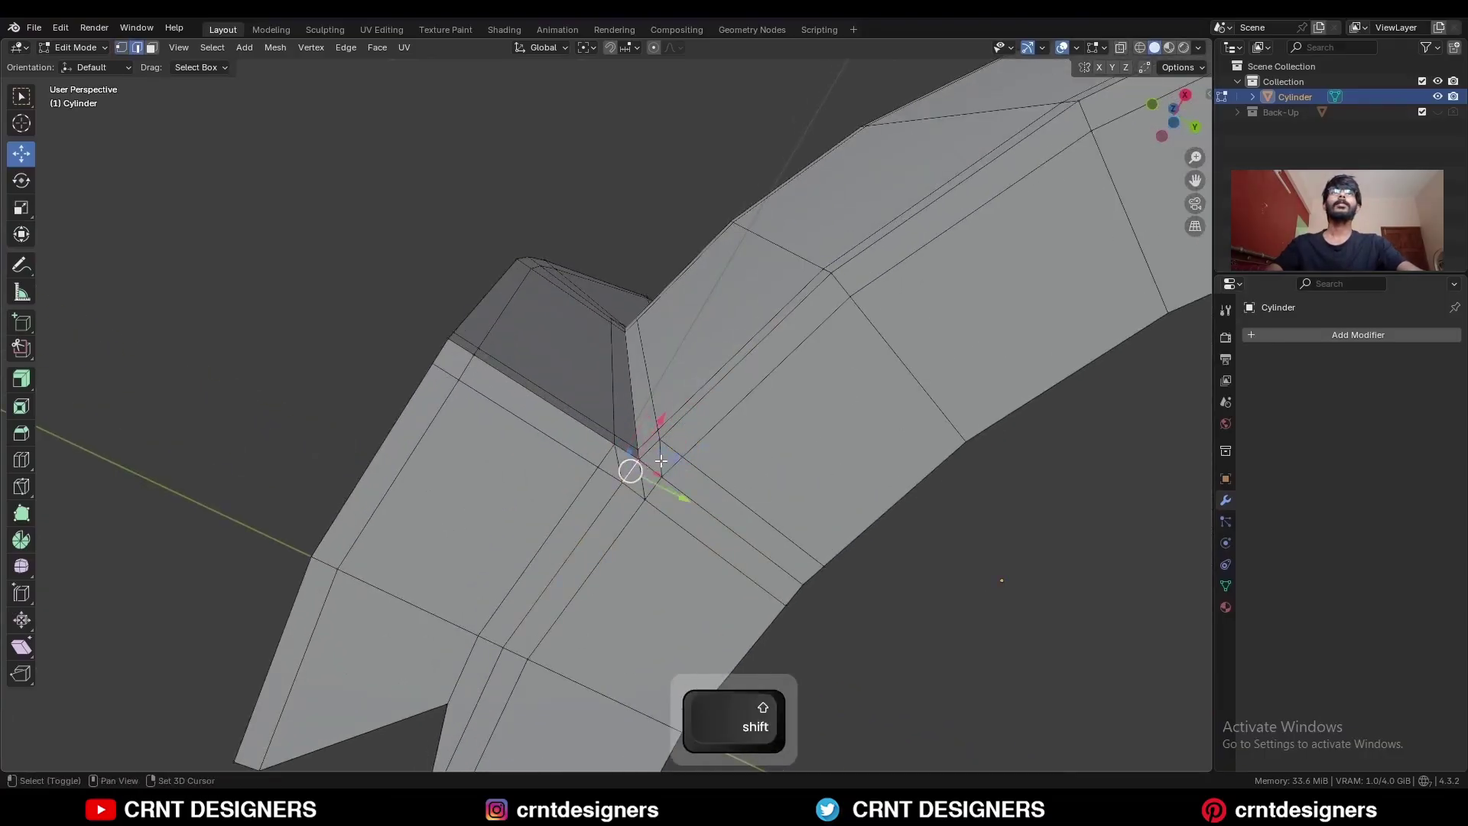
{"action": "key", "text": "ctrl+x"}
{"action": "middle_click_drag", "start_coordinate": [677, 440], "coordinate": [611, 412]}
{"action": "key", "text": "1"}
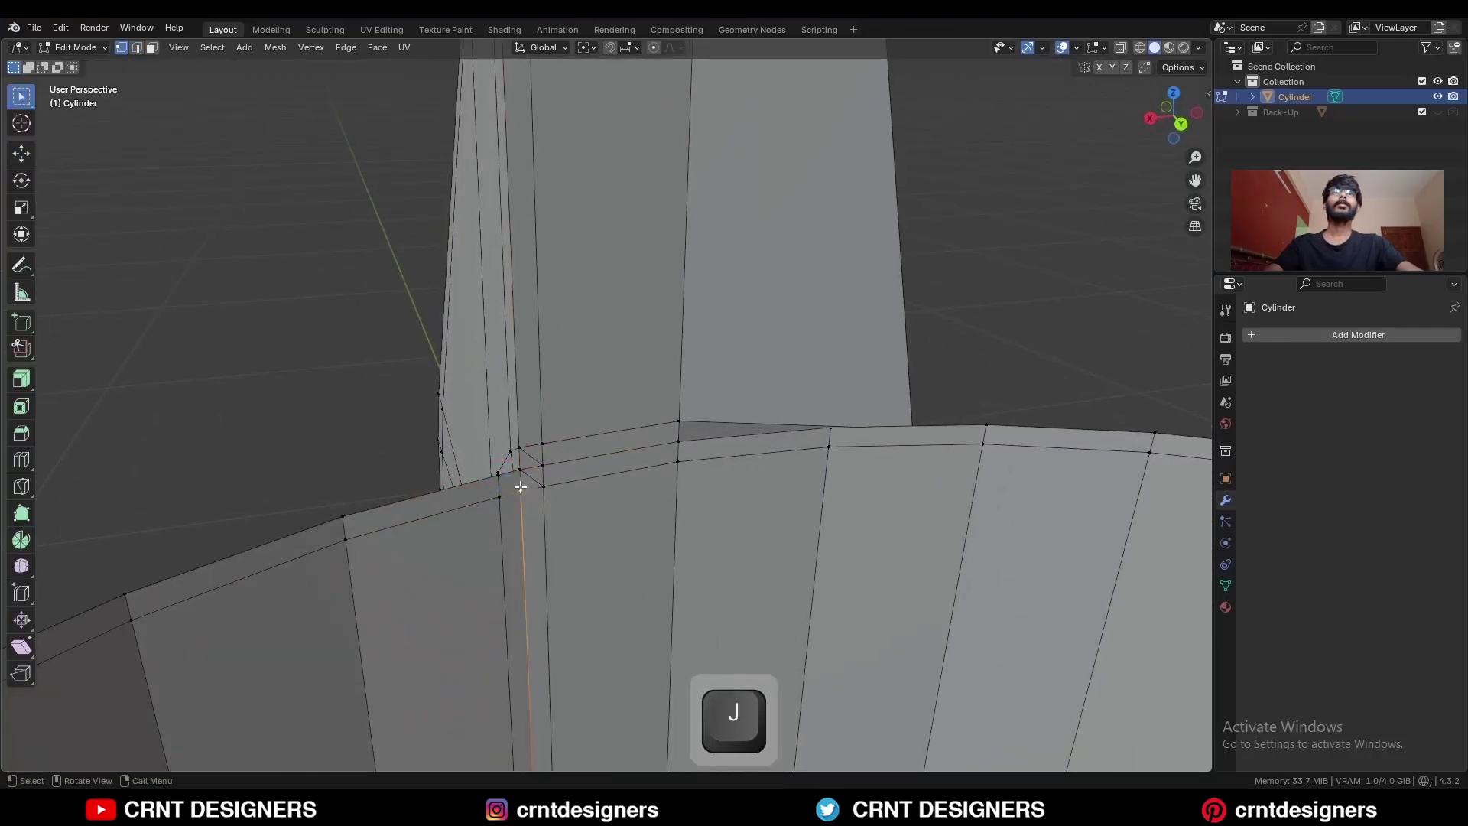
{"action": "key", "text": "ctrl+x"}
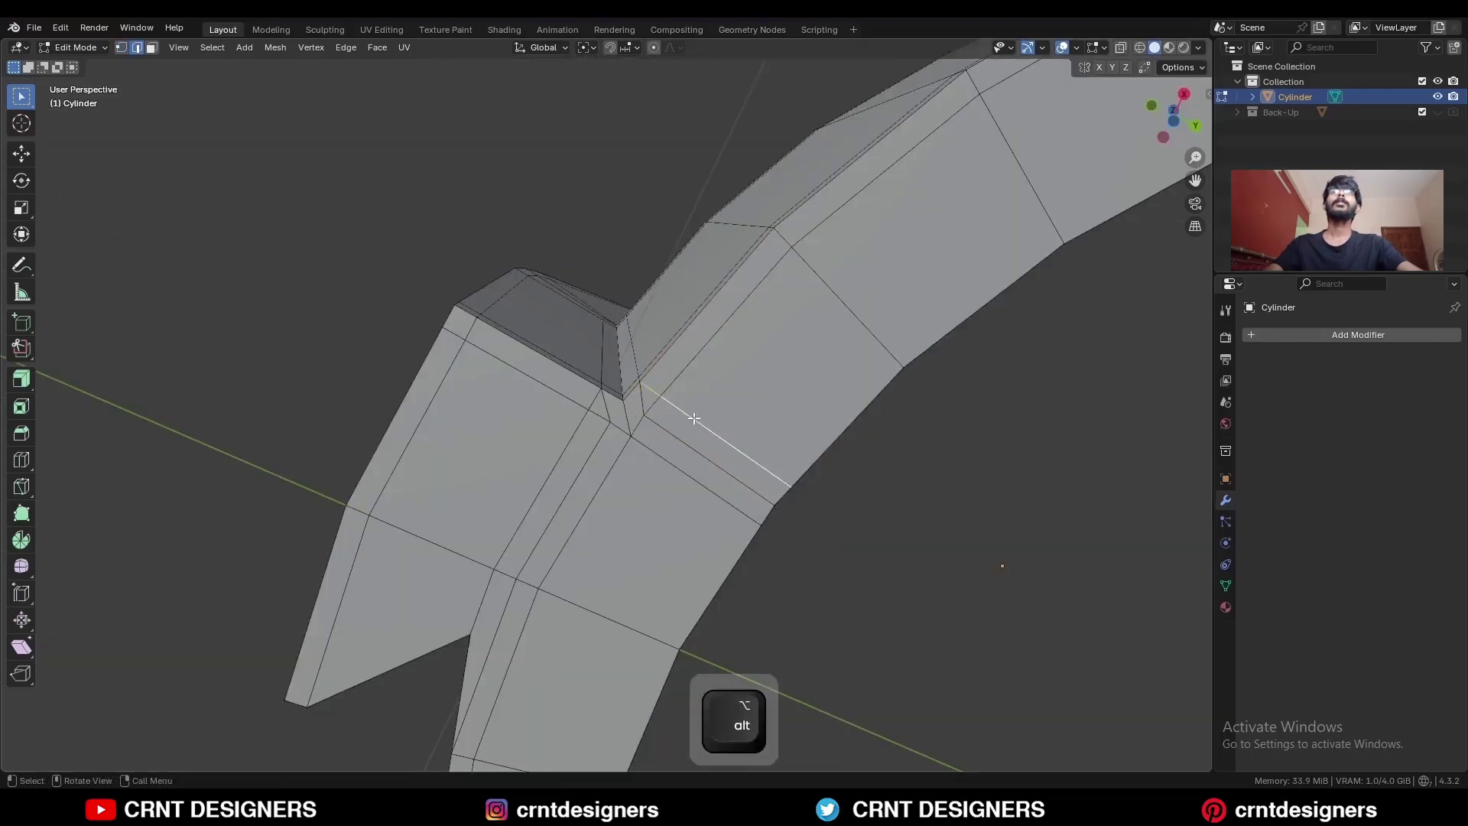
Dissolve the redundant edge loops running along the ring's inner wall and underside beside the block.
{"action": "middle_click_drag", "start_coordinate": [656, 399], "coordinate": [647, 598]}
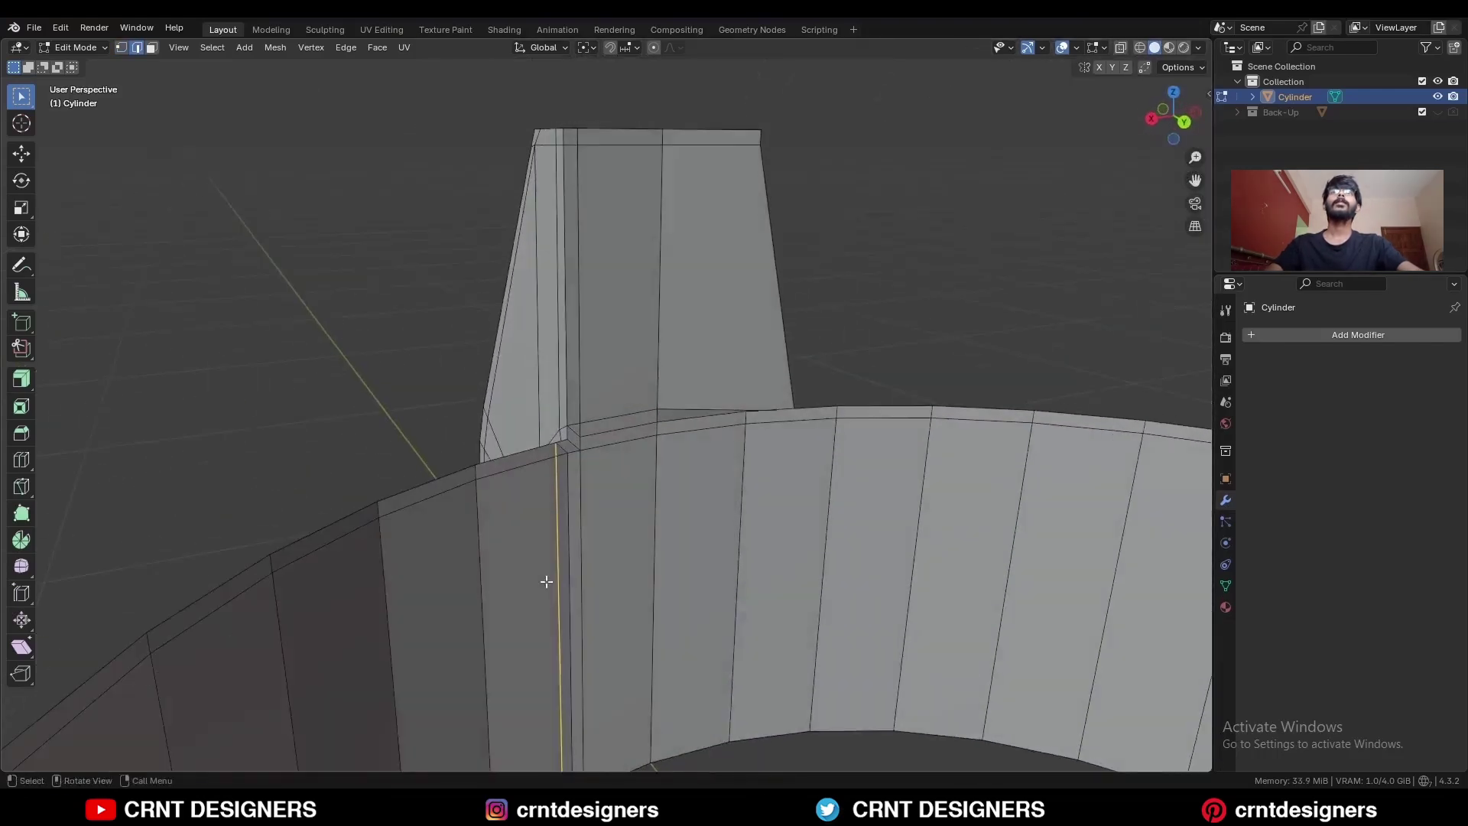
{"action": "key", "text": "ctrl+x"}
{"action": "middle_click_drag", "start_coordinate": [622, 465], "coordinate": [634, 411]}
{"action": "left_click", "coordinate": [622, 420], "text": "alt"}
{"action": "key", "text": "ctrl+x"}
Symmetrize the whole mesh from +X to -X.
{"action": "key", "text": "a"}
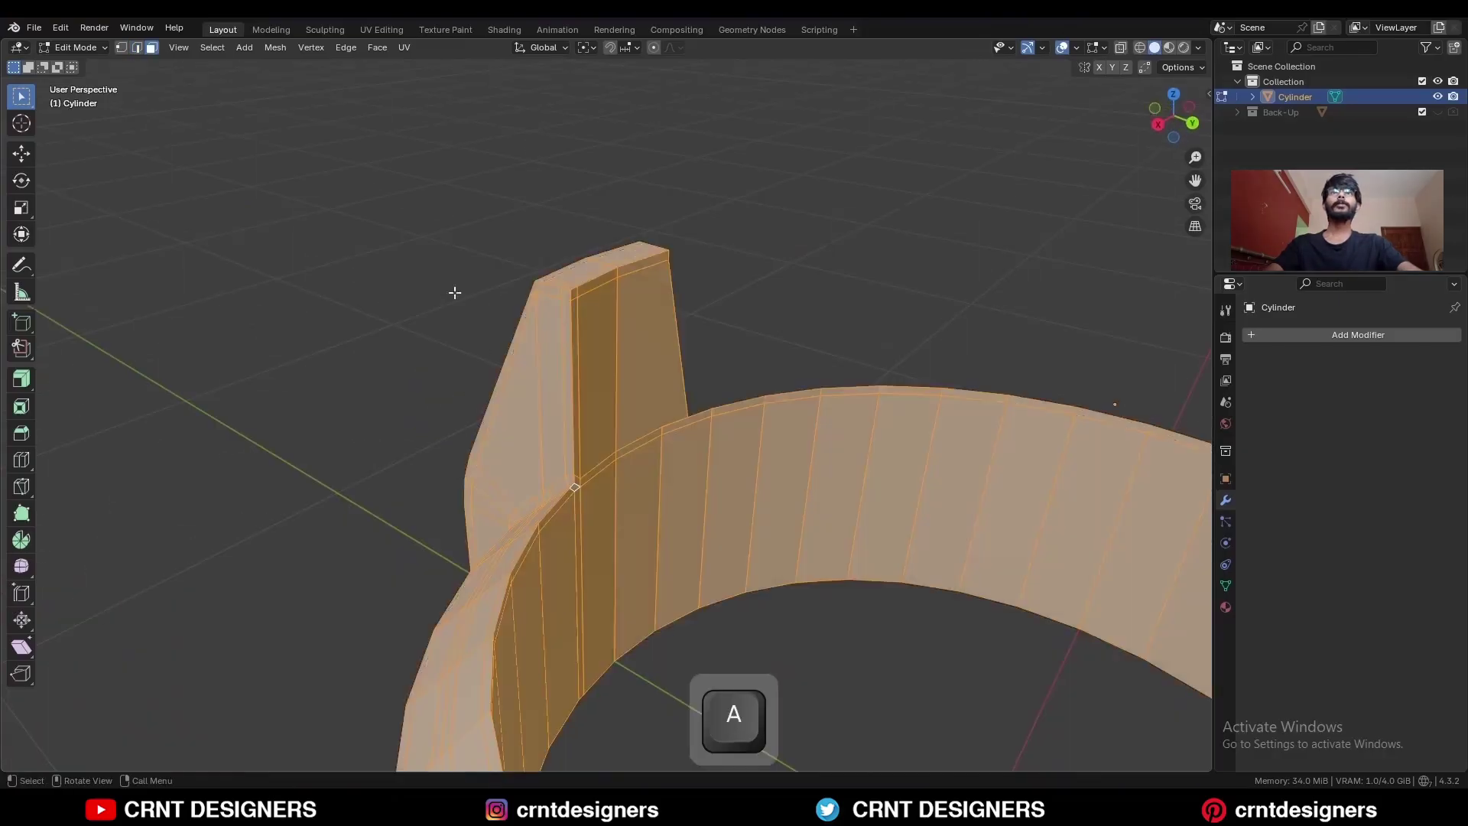
{"action": "left_click", "coordinate": [274, 48]}
{"action": "left_click", "coordinate": [314, 269]}
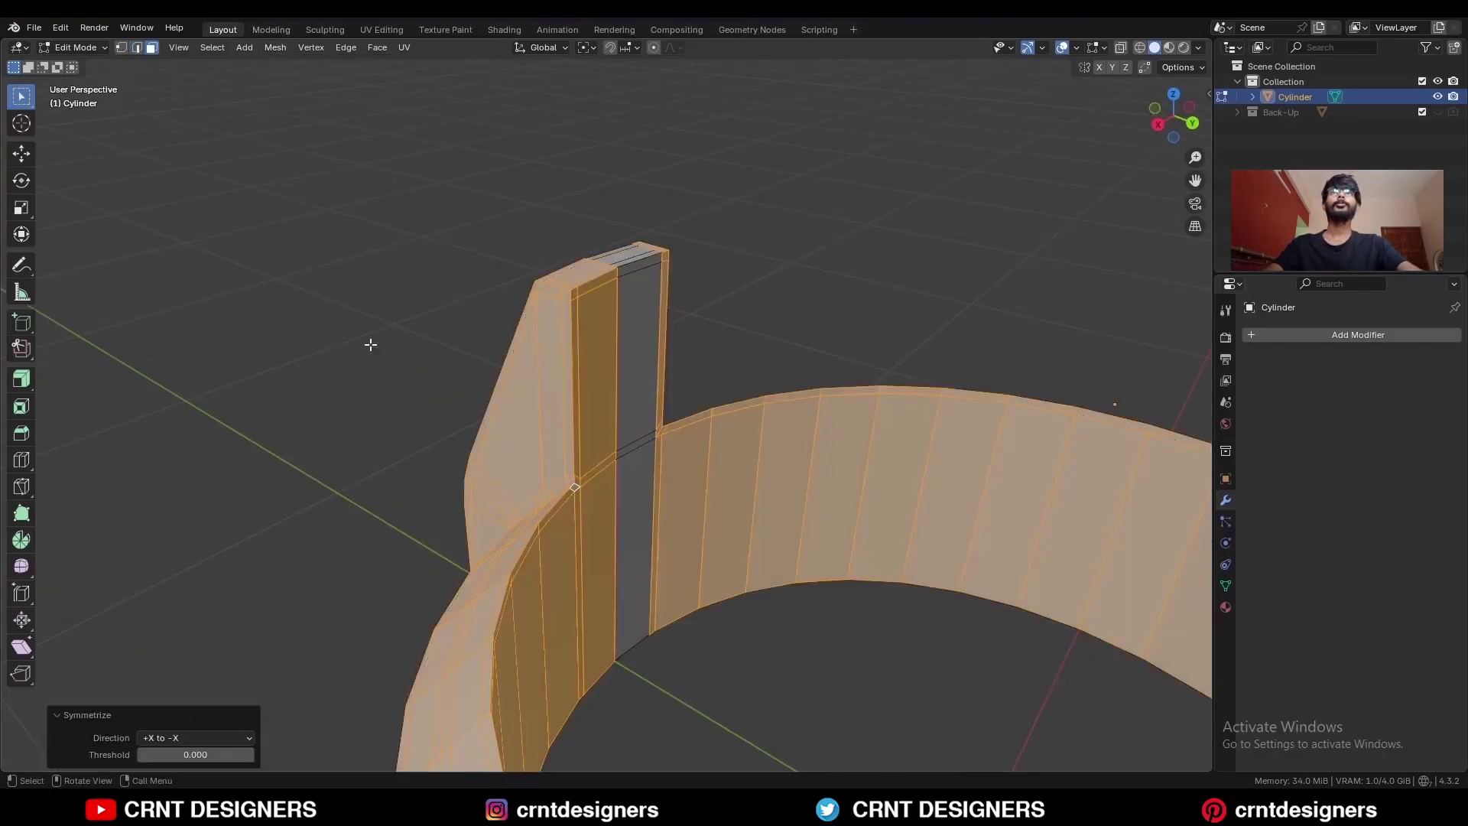
{"action": "left_click", "coordinate": [706, 276]}
Dissolve the extra edge loops on the ring beside the block.
{"action": "key", "text": "2"}
{"action": "left_click", "coordinate": [669, 523], "text": "alt+shift"}
{"action": "middle_click_drag", "start_coordinate": [526, 484], "coordinate": [645, 468]}
{"action": "key", "text": "ctrl+x"}
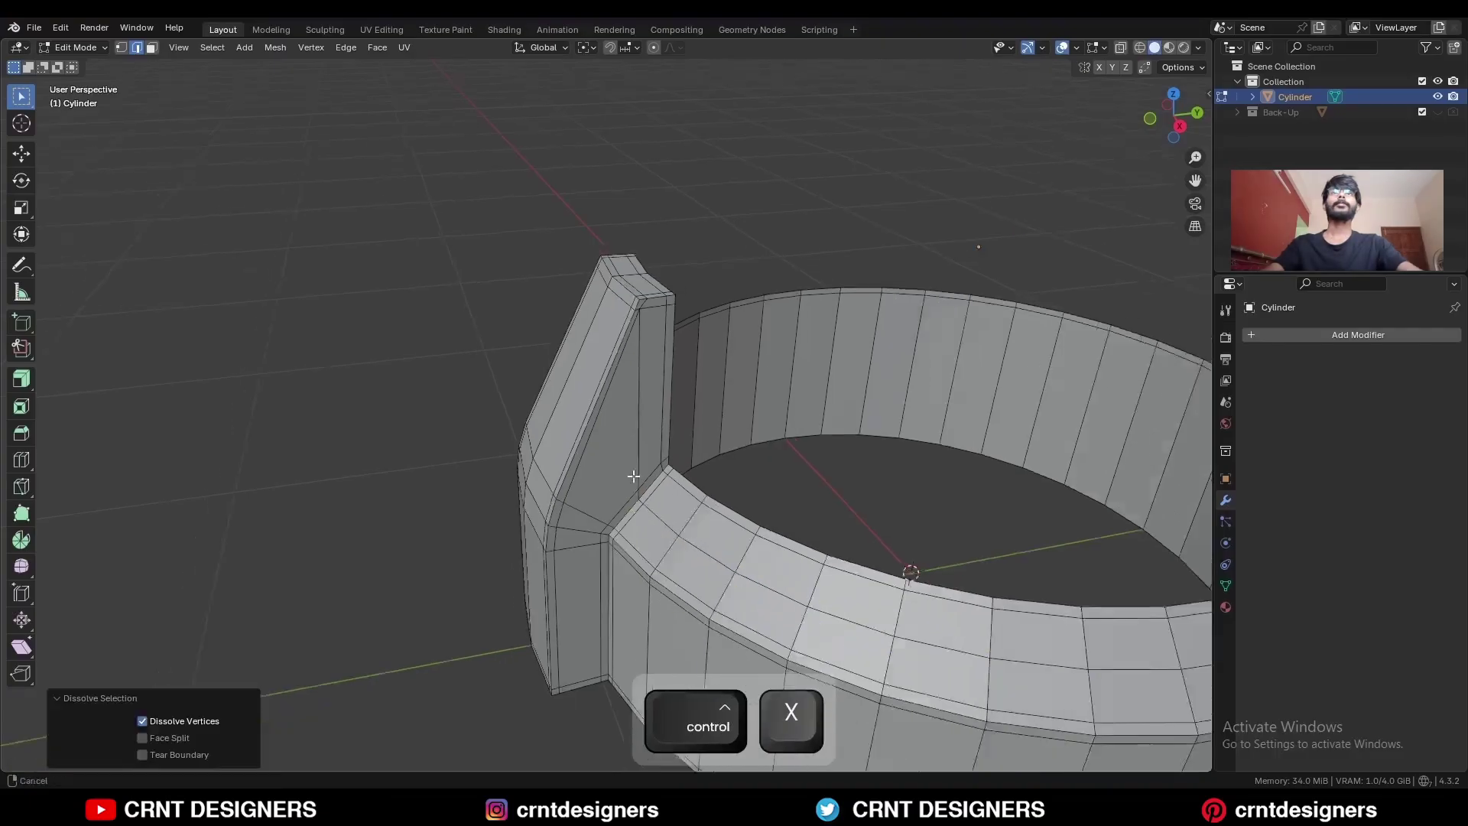
Add two loop cuts to the ring, sliding the first and leaving the second centred around the wall.
{"action": "key", "text": "ctrl+r"}
{"action": "left_click", "coordinate": [651, 501]}
{"action": "left_click", "coordinate": [648, 556]}
{"action": "middle_click_drag", "start_coordinate": [648, 556], "coordinate": [593, 492]}
{"action": "key", "text": "ctrl+r"}
{"action": "left_click", "coordinate": [616, 422]}
{"action": "right_click", "coordinate": [620, 388]}
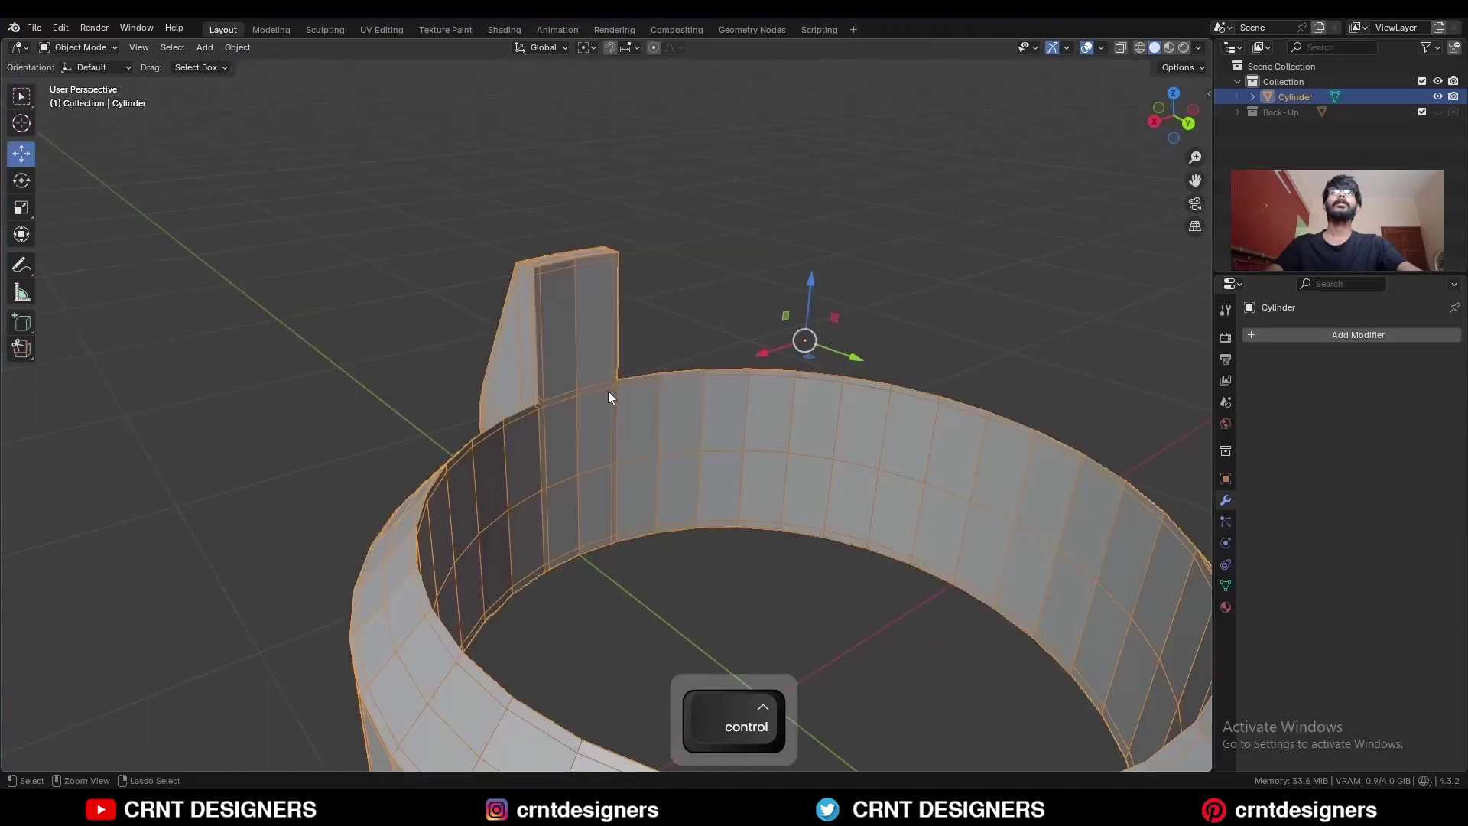
Add a level 2 Subdivision modifier to the ring and shade it smooth.
{"action": "key", "text": "ctrl+2"}
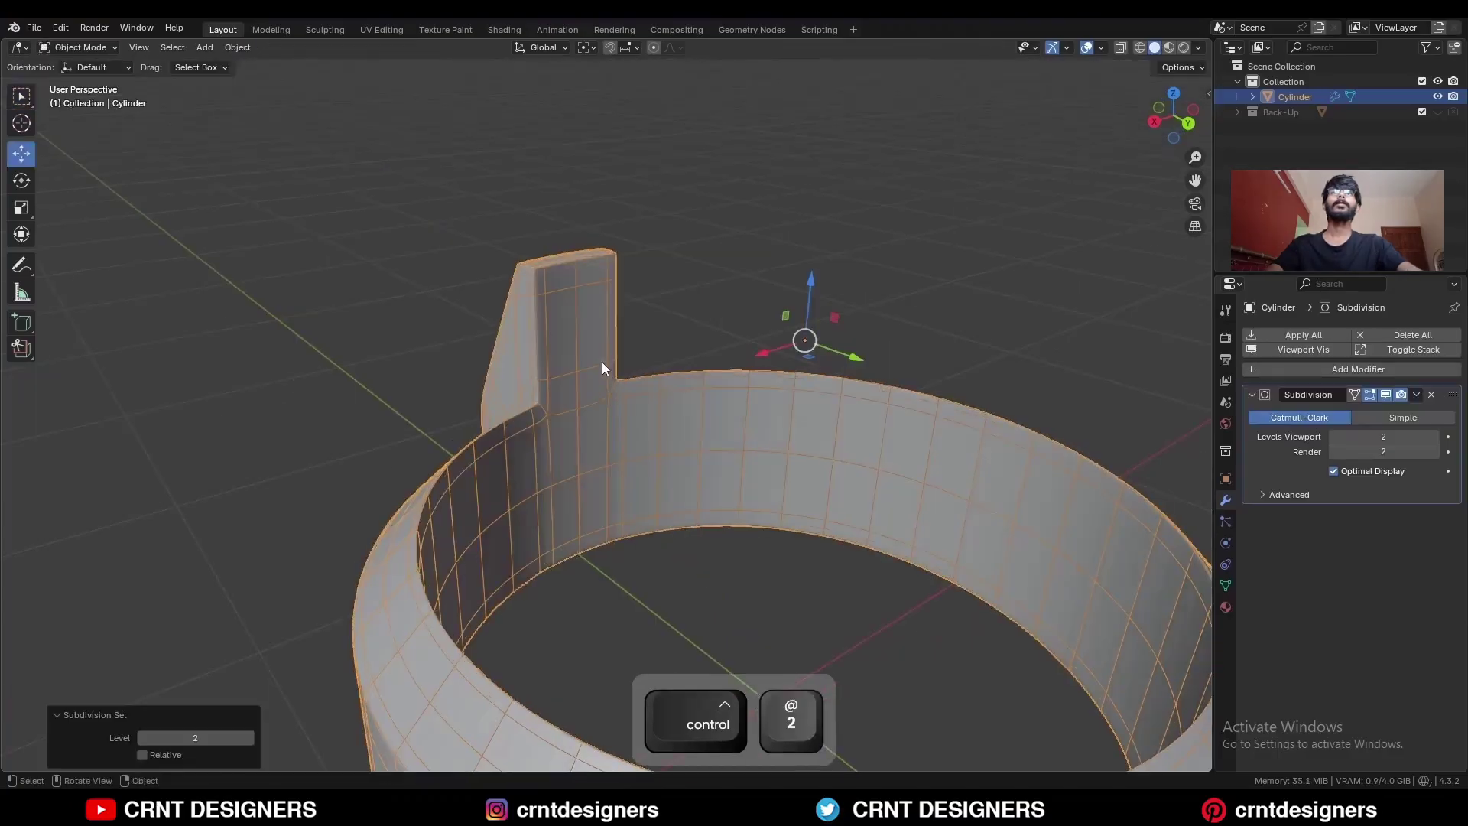
{"action": "right_click", "coordinate": [587, 268]}
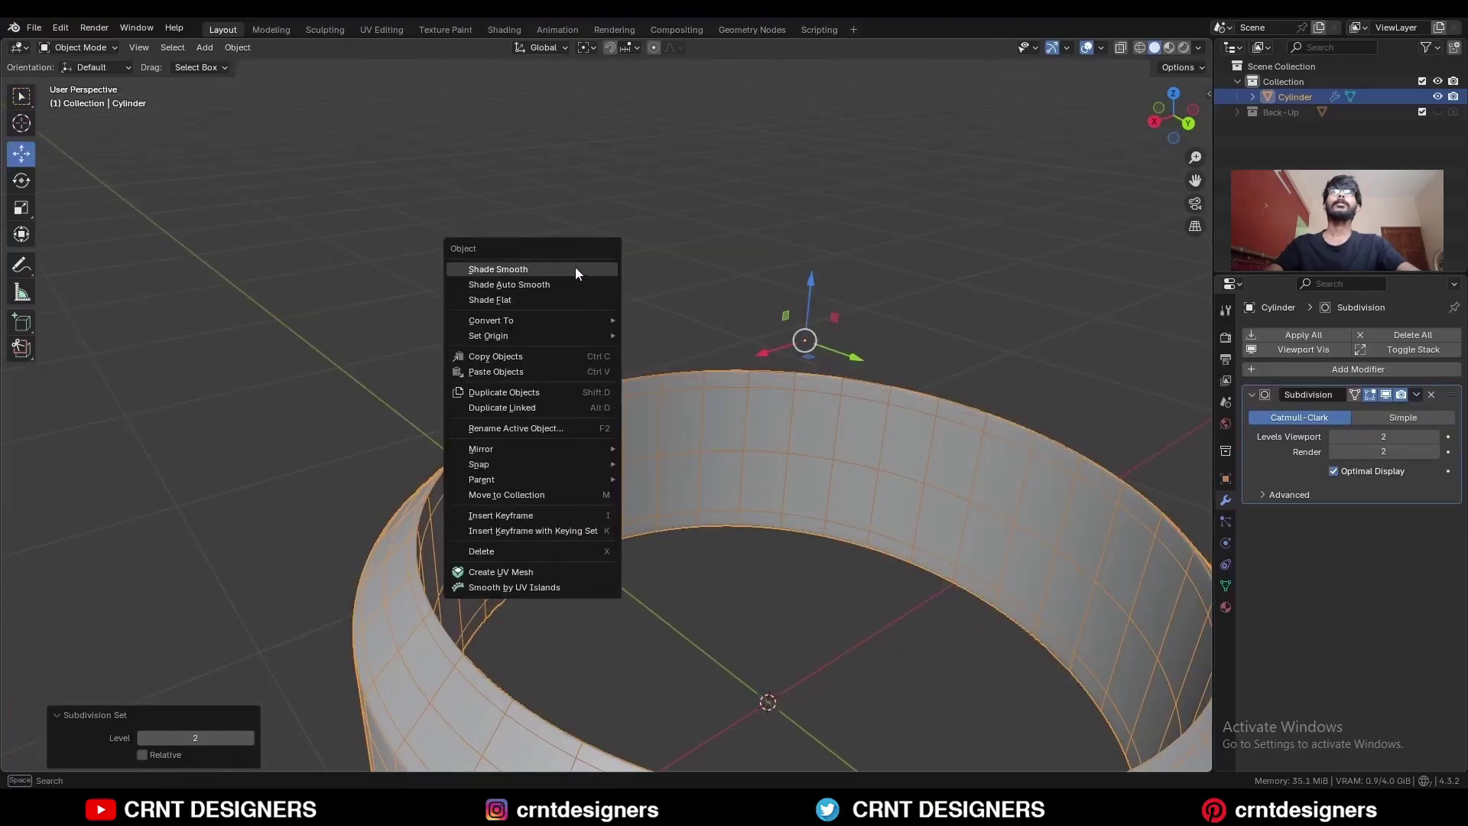
{"action": "left_click", "coordinate": [634, 241]}
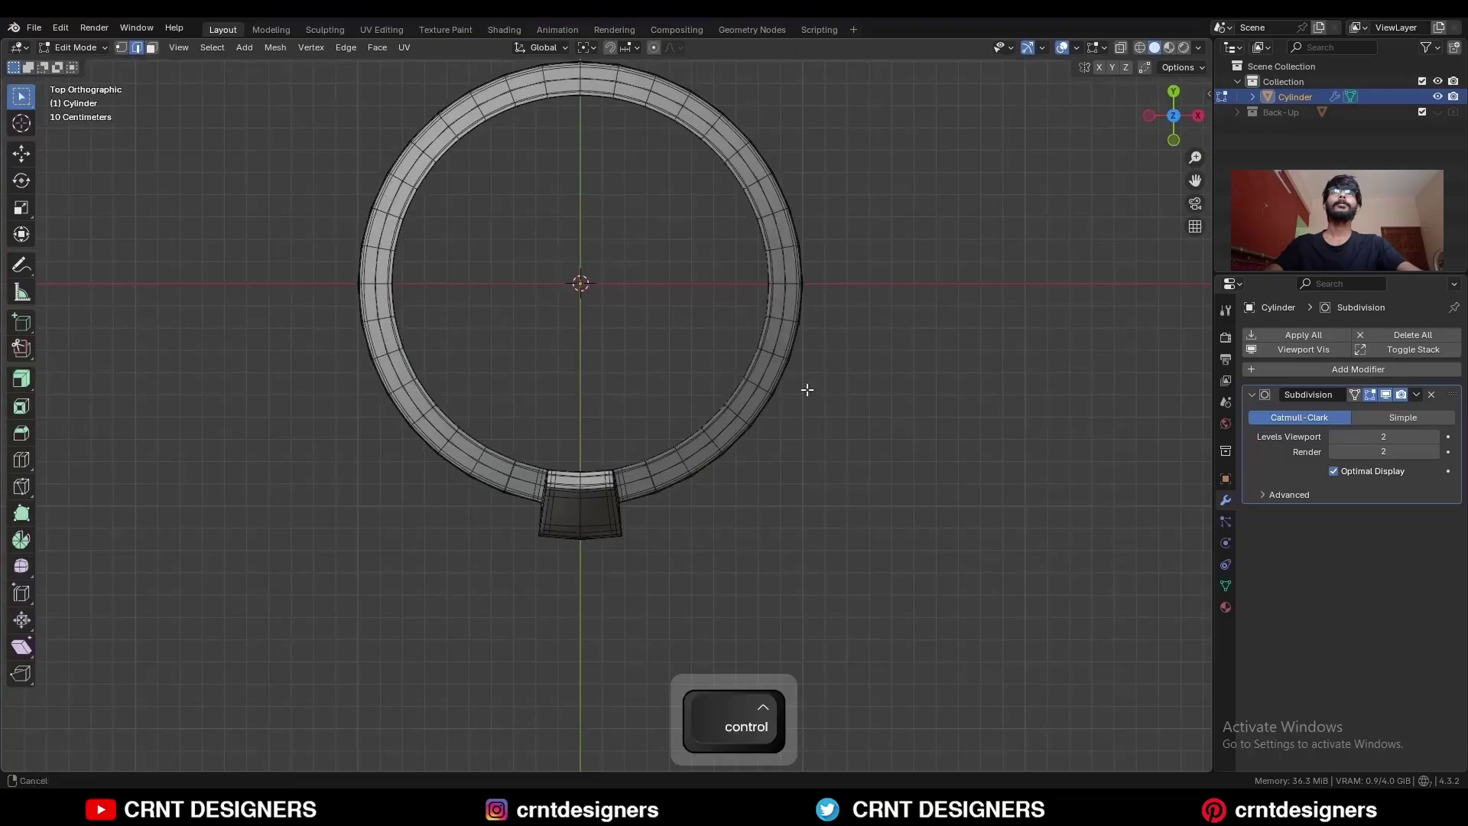
In top view, delete the faces of one cross-section segment of the ring on the block's +X side.
{"action": "middle_click_drag", "start_coordinate": [806, 390], "coordinate": [688, 445], "text": "ctrl"}
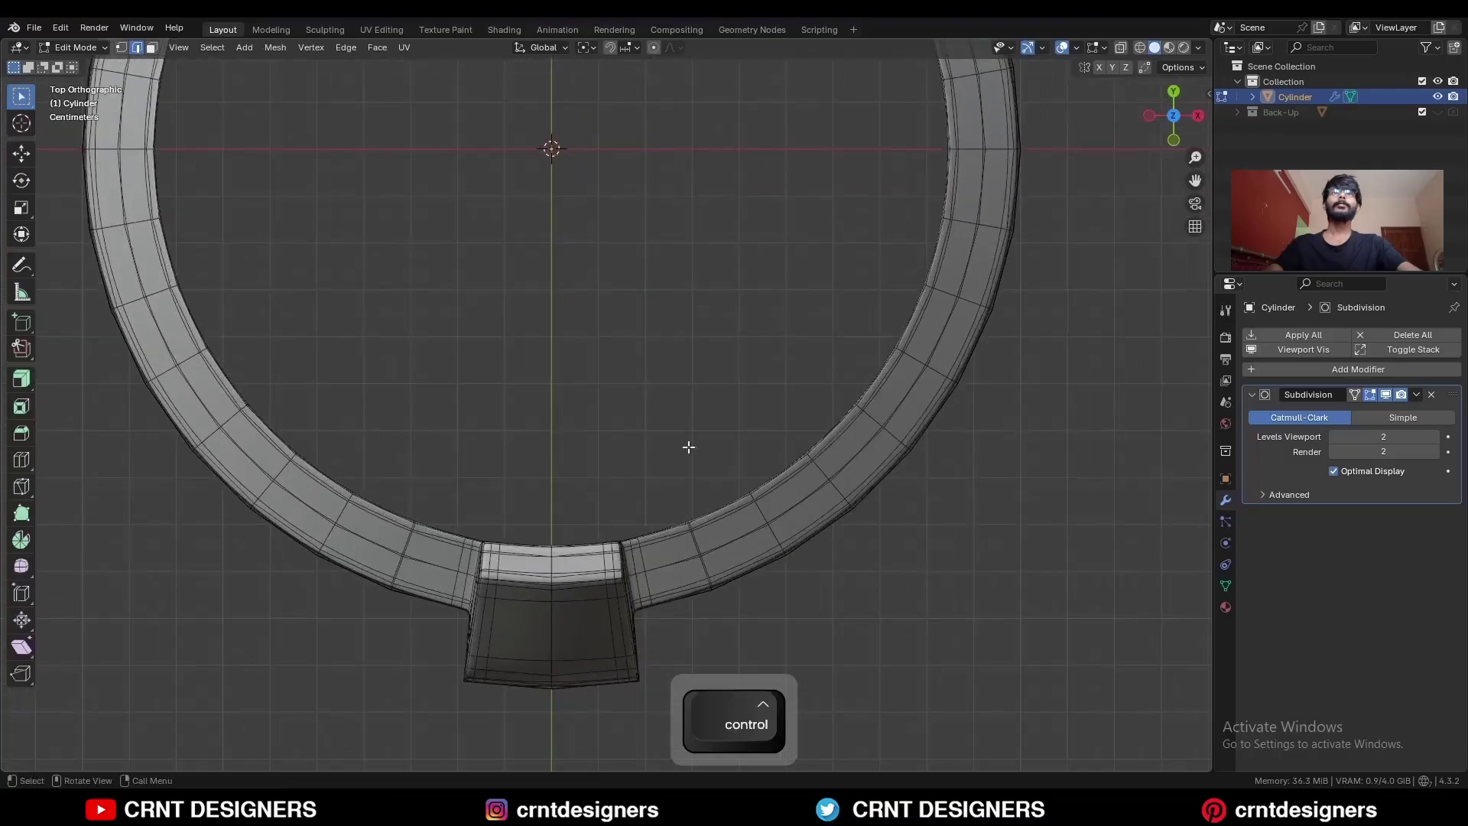
{"action": "left_click", "coordinate": [593, 549], "text": "alt"}
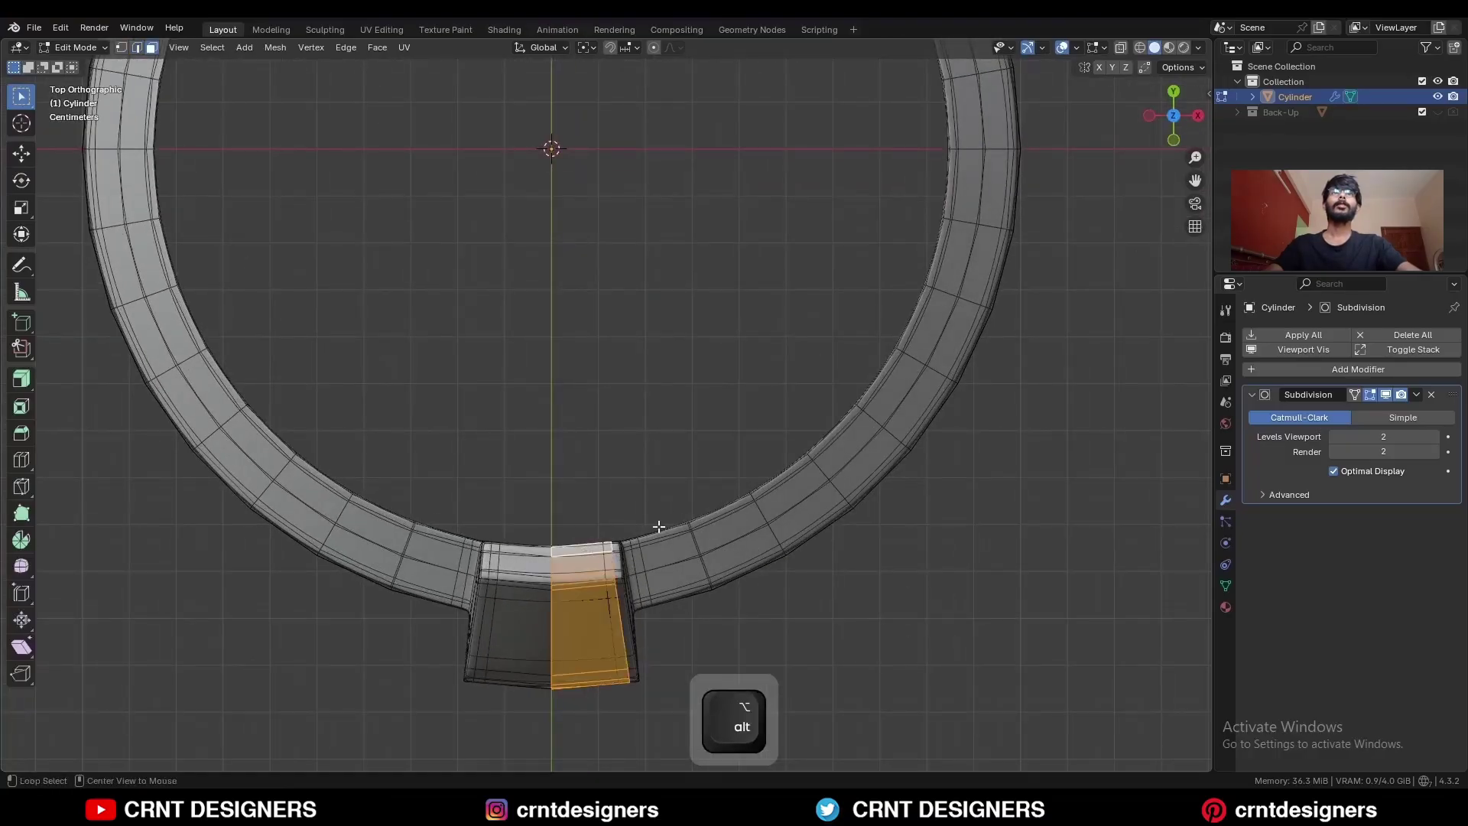
{"action": "left_click", "coordinate": [789, 467], "text": "alt+shift"}
{"action": "left_click", "coordinate": [835, 425], "text": "alt+shift"}
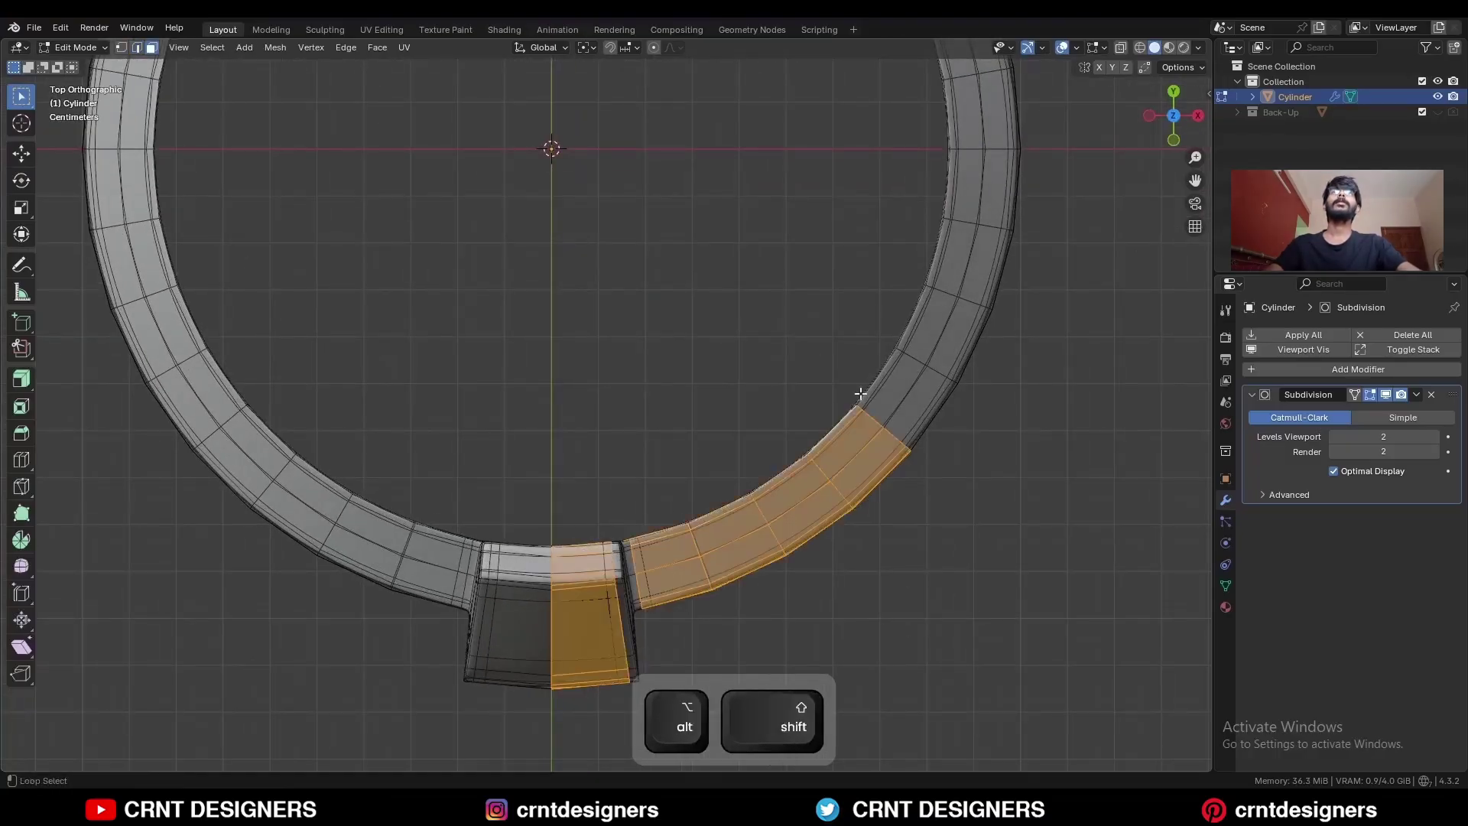
{"action": "left_click", "coordinate": [881, 376], "text": "alt+shift"}
{"action": "left_click", "coordinate": [926, 316], "text": "alt"}
{"action": "key", "text": "x"}
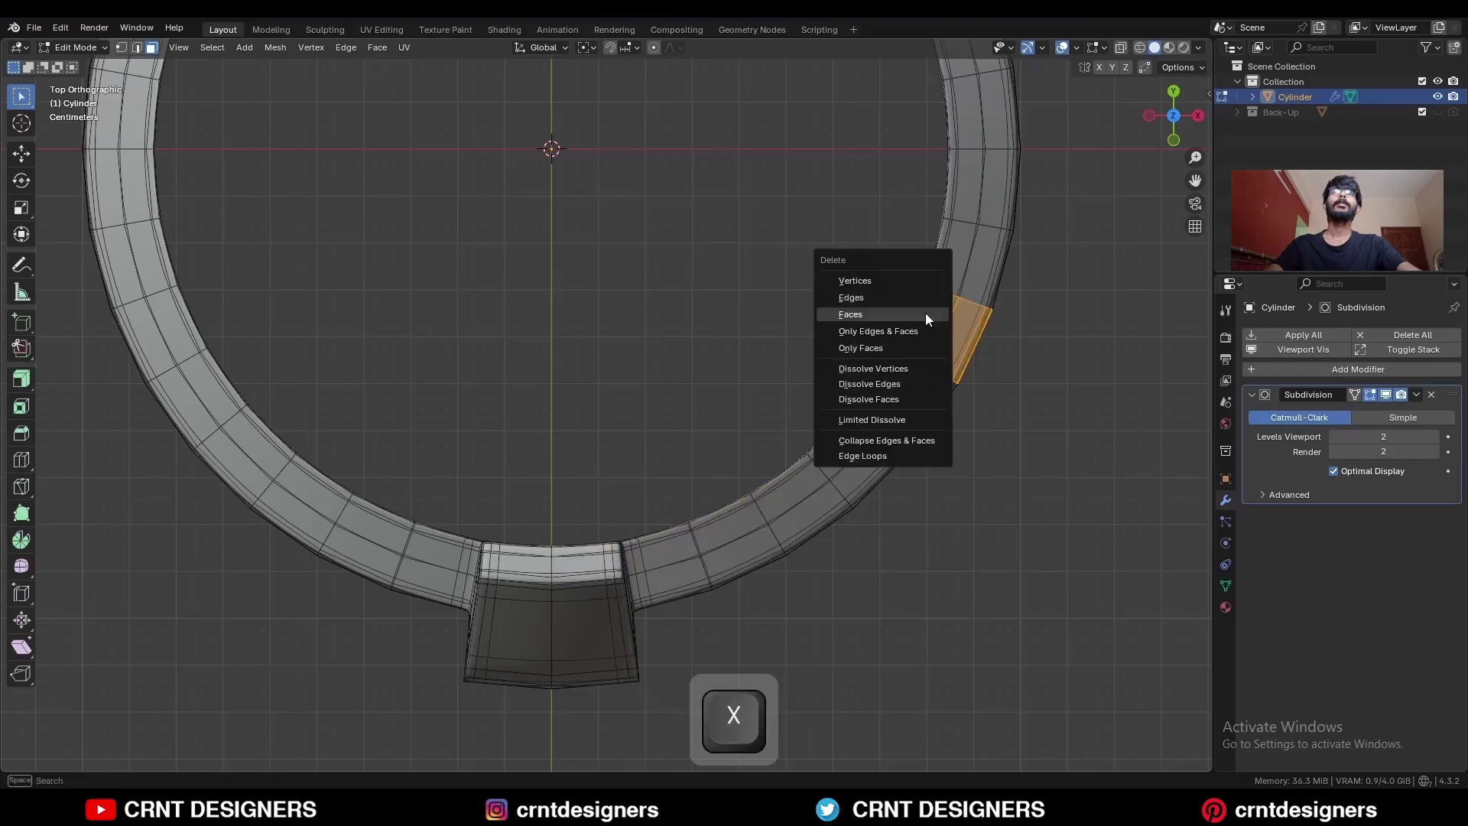
{"action": "left_click", "coordinate": [925, 313]}
Symmetrize the whole mesh from +X to -X to mirror the gap to the other side of the ring.
{"action": "scroll", "coordinate": [846, 433], "scroll_direction": "down", "scroll_amount": 3}
{"action": "key", "text": "a"}
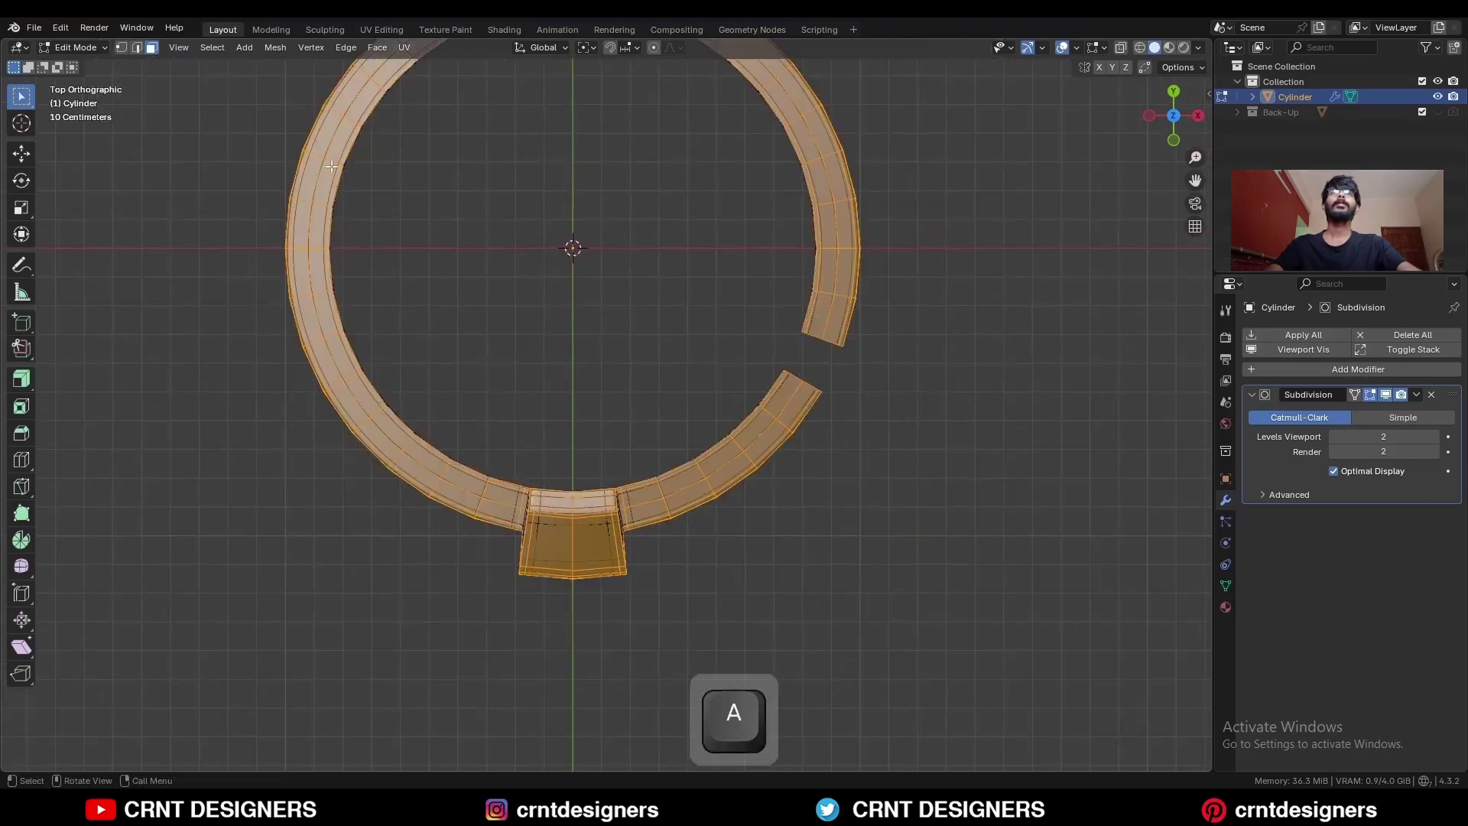
{"action": "left_click", "coordinate": [276, 47]}
{"action": "left_click", "coordinate": [304, 273]}
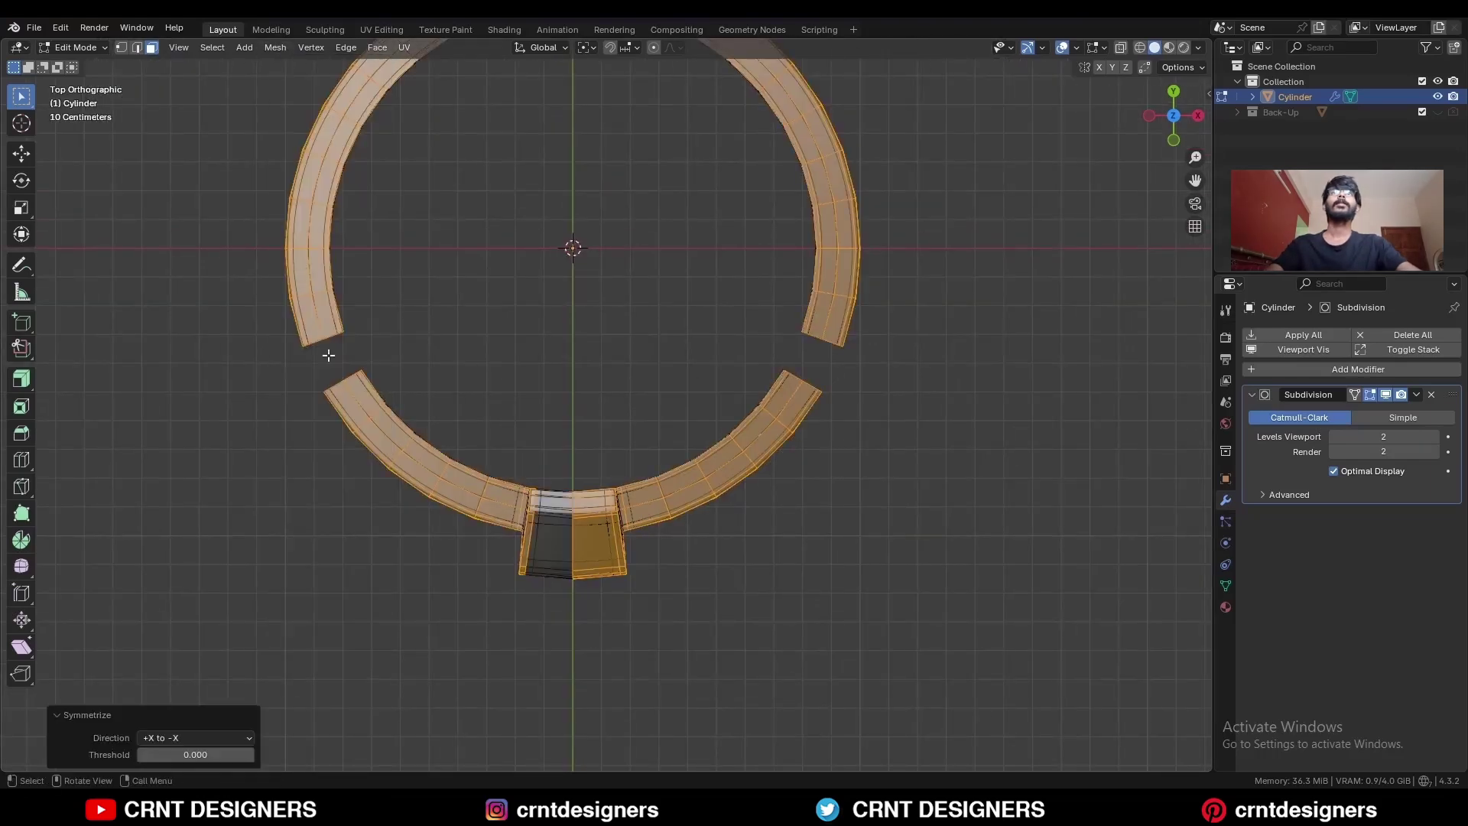
Separate the arc carrying the block into its own object with X-ray on, and hide the remaining larger arc.
{"action": "key", "text": "alt+z"}
{"action": "left_click_drag", "start_coordinate": [829, 355], "coordinate": [269, 671]}
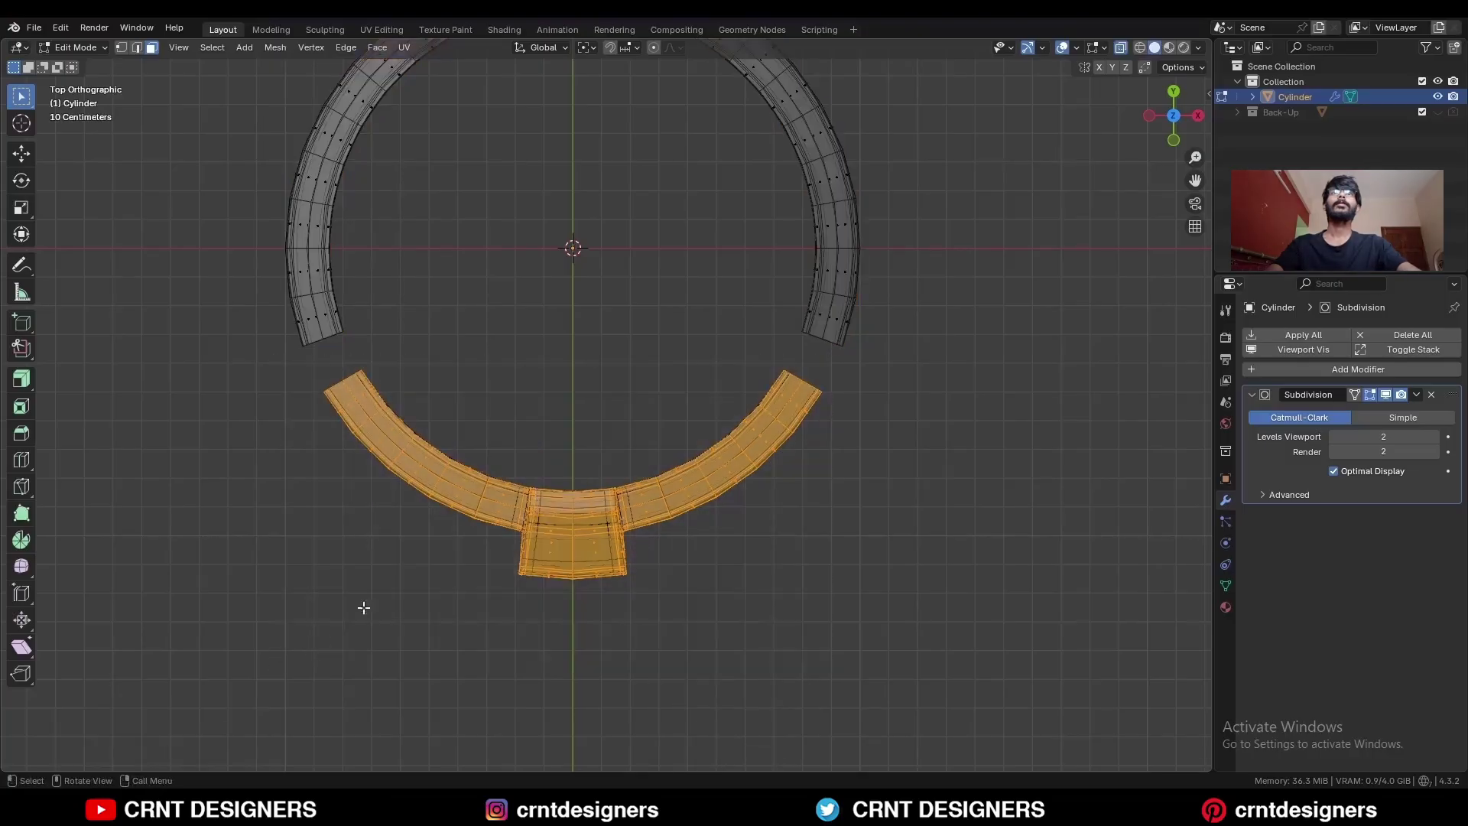
{"action": "key", "text": "p"}
{"action": "left_click", "coordinate": [726, 387]}
{"action": "key", "text": "Tab"}
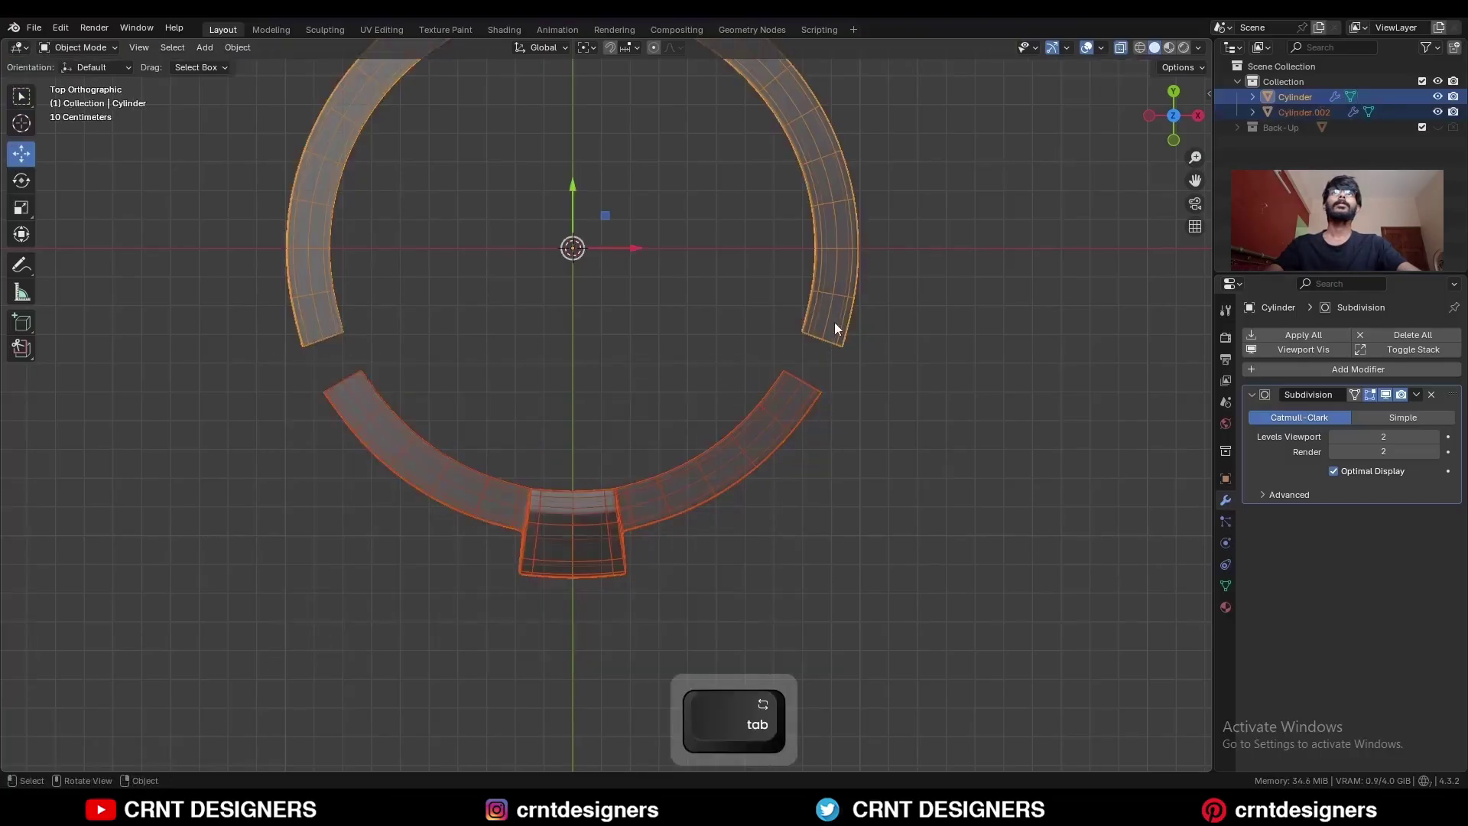
{"action": "left_click", "coordinate": [833, 323]}
{"action": "key", "text": "h"}
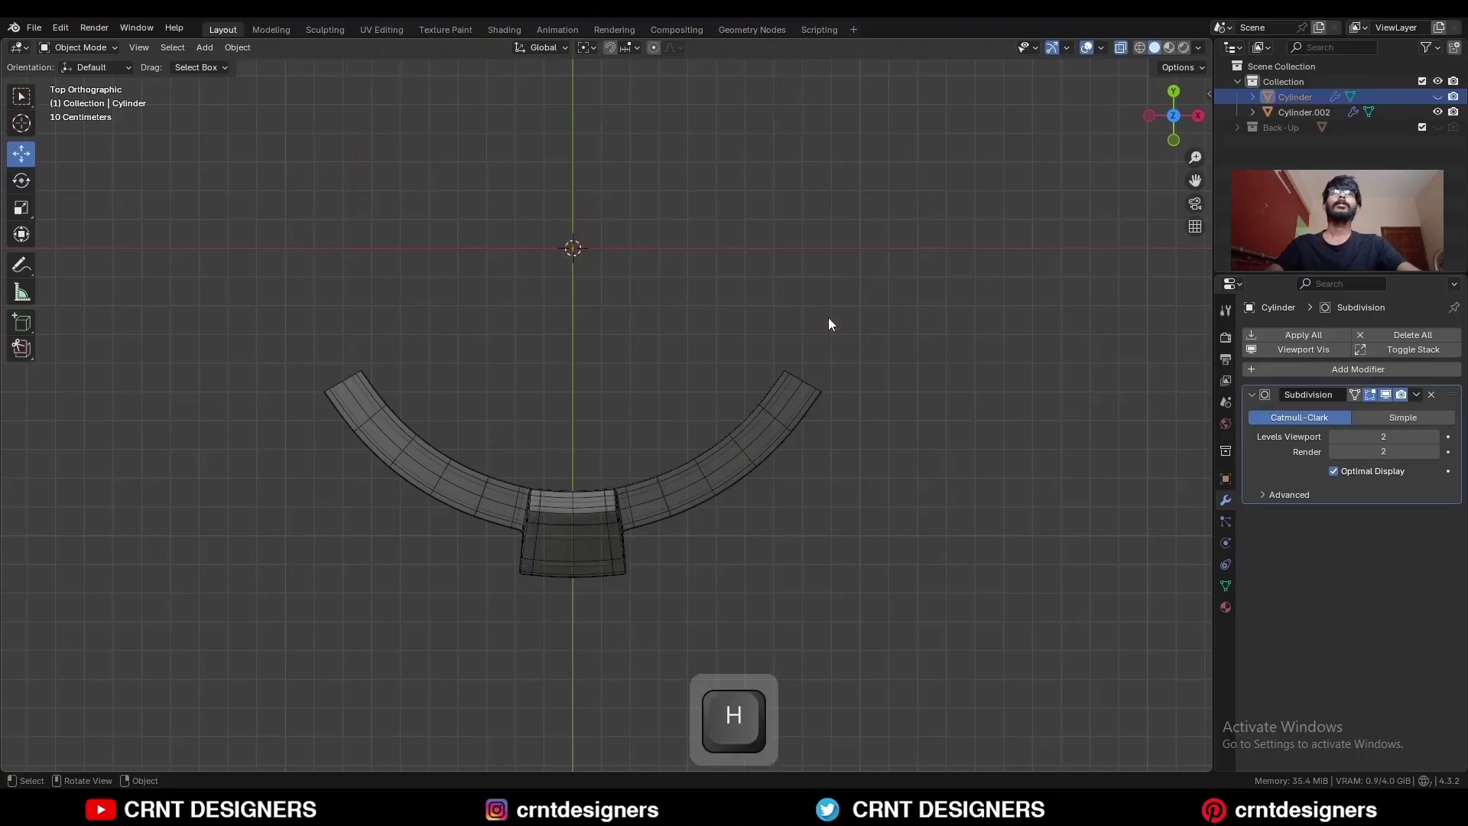
Duplicate the entire arc with its block in place and rotate the copy about the 3D cursor to continue the ring.
{"action": "left_click", "coordinate": [792, 388]}
{"action": "key", "text": "Tab"}
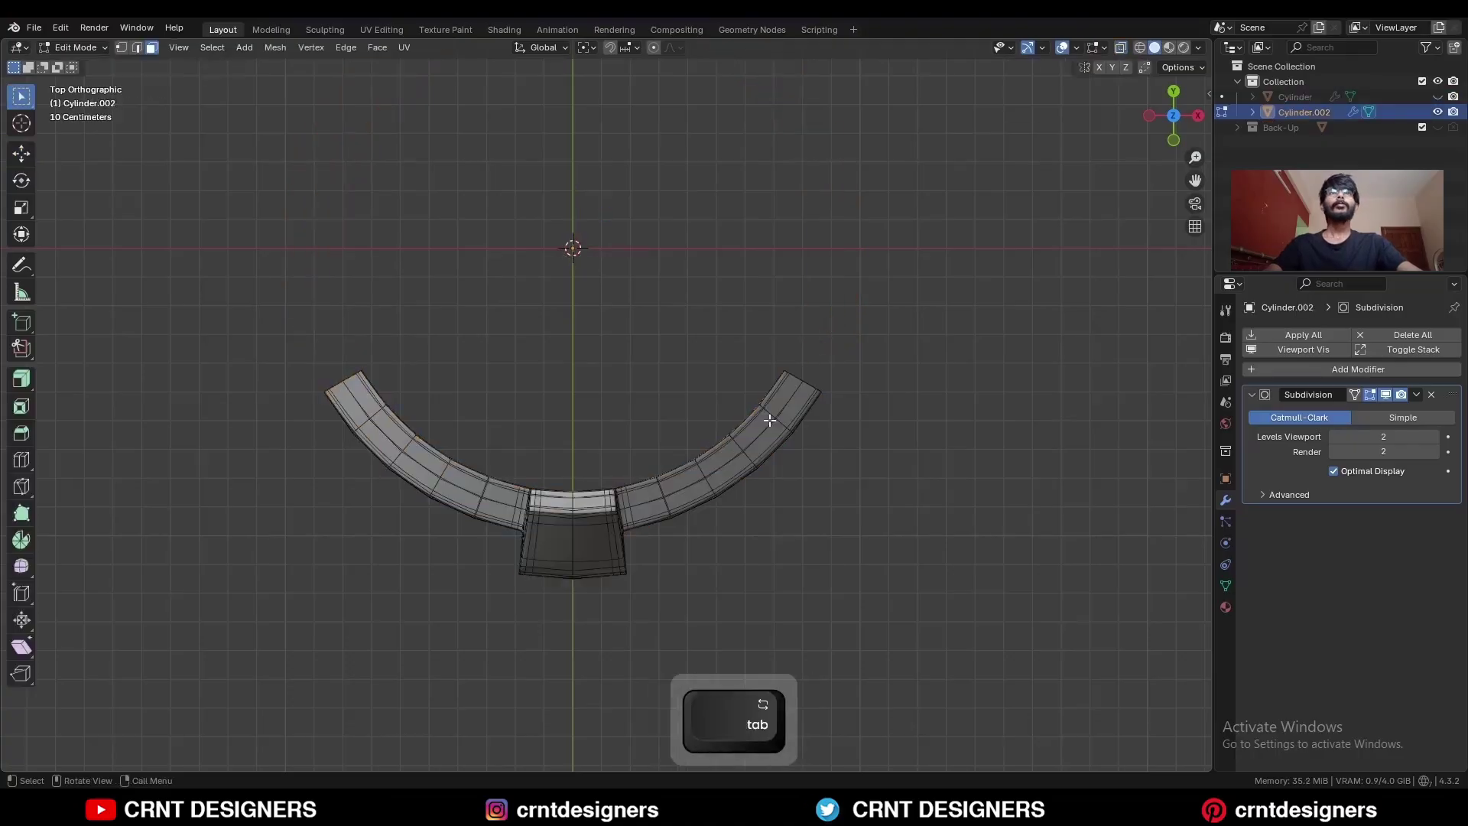
{"action": "middle_click_drag", "start_coordinate": [754, 388], "coordinate": [765, 428], "text": "shift"}
{"action": "key", "text": "a"}
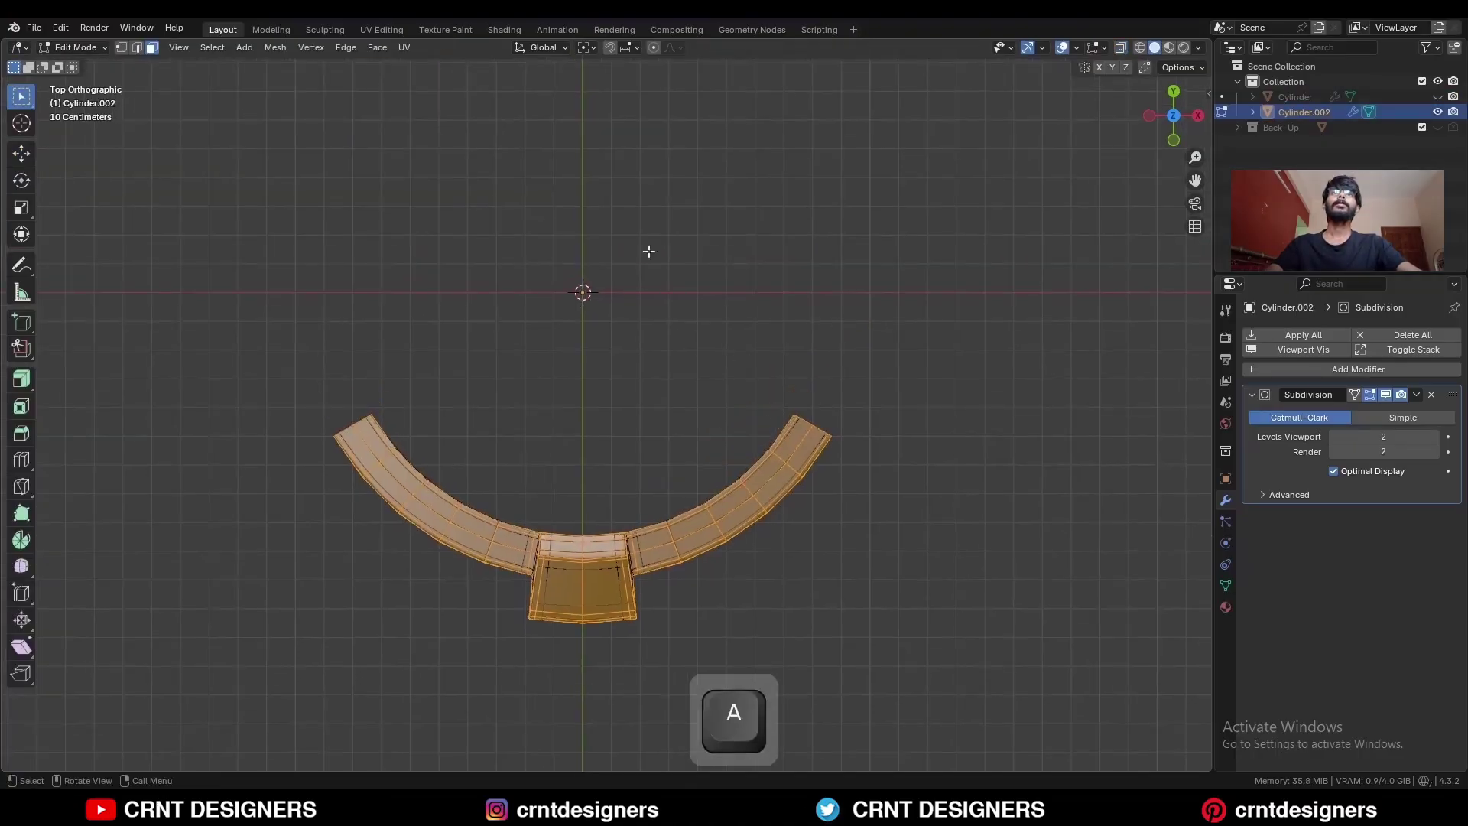
{"action": "left_click", "coordinate": [581, 47]}
{"action": "left_click", "coordinate": [607, 103]}
{"action": "key", "text": "shift+d"}
{"action": "right_click", "coordinate": [720, 313]}
{"action": "key", "text": "r"}
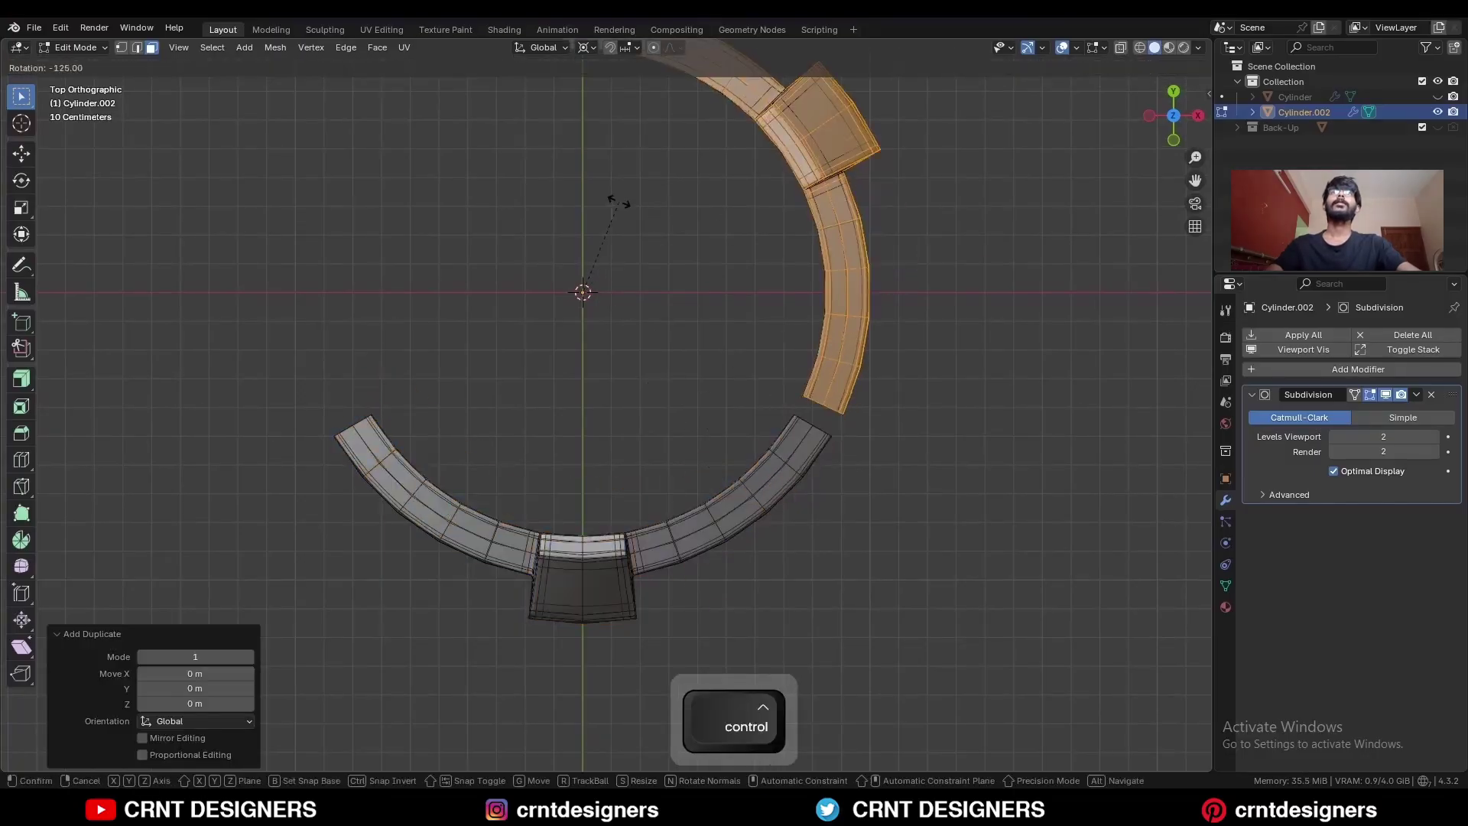
{"action": "left_click", "coordinate": [626, 202], "text": "ctrl"}
Duplicate the second arc section in place and rotate the copy by -120° about the 3D cursor to close the ring.
{"action": "scroll", "coordinate": [626, 202], "scroll_direction": "down", "scroll_amount": 3}
{"action": "key", "text": "shift+d"}
{"action": "right_click", "coordinate": [476, 264]}
{"action": "type", "text": "r-120"}
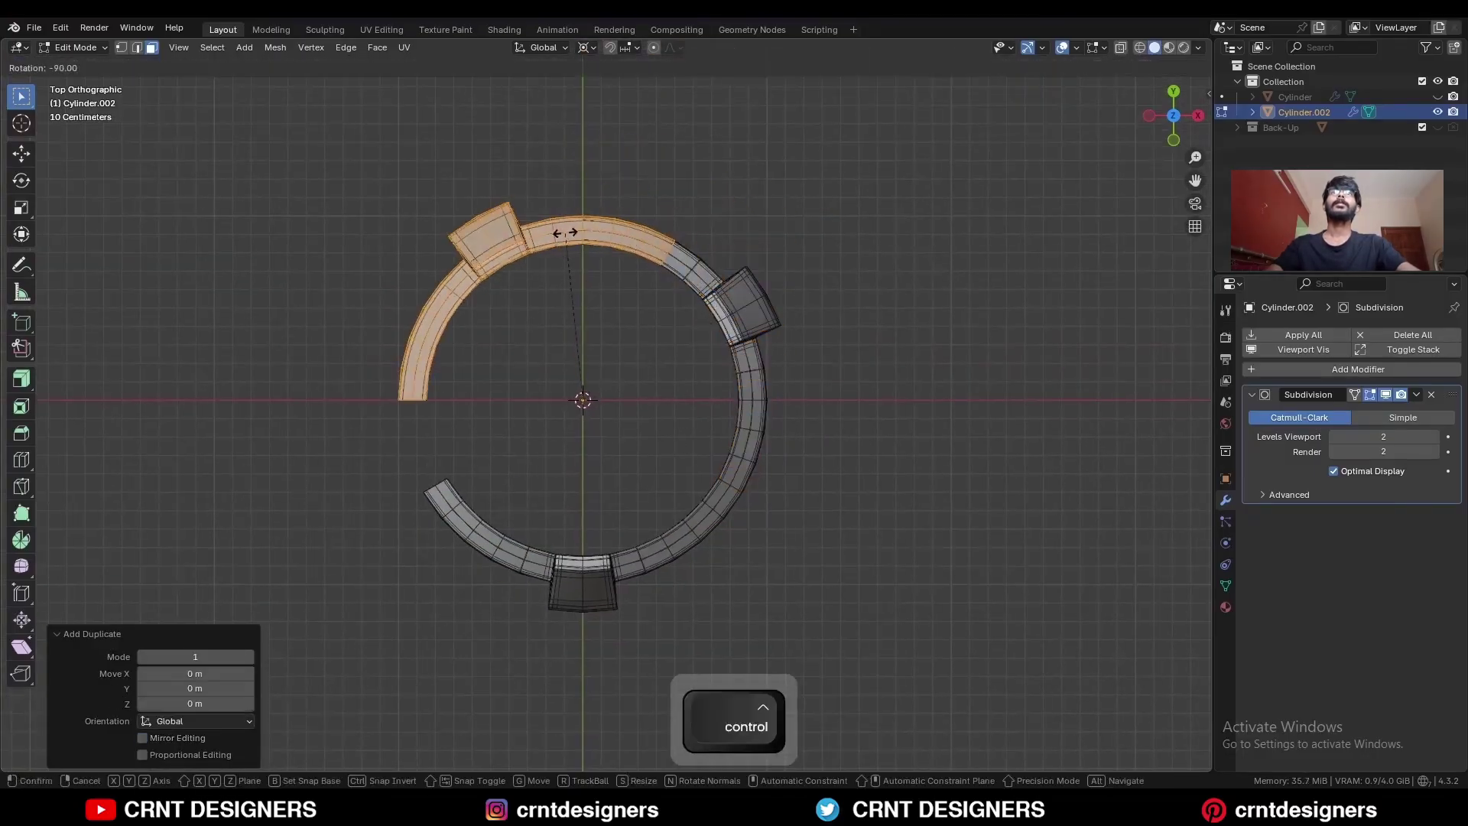
{"action": "key", "text": "Return"}
Merge all of the ring's vertices by distance to weld the three sections, and turn off X-ray.
{"action": "middle_click_drag", "start_coordinate": [642, 377], "coordinate": [642, 337]}
{"action": "key", "text": "a"}
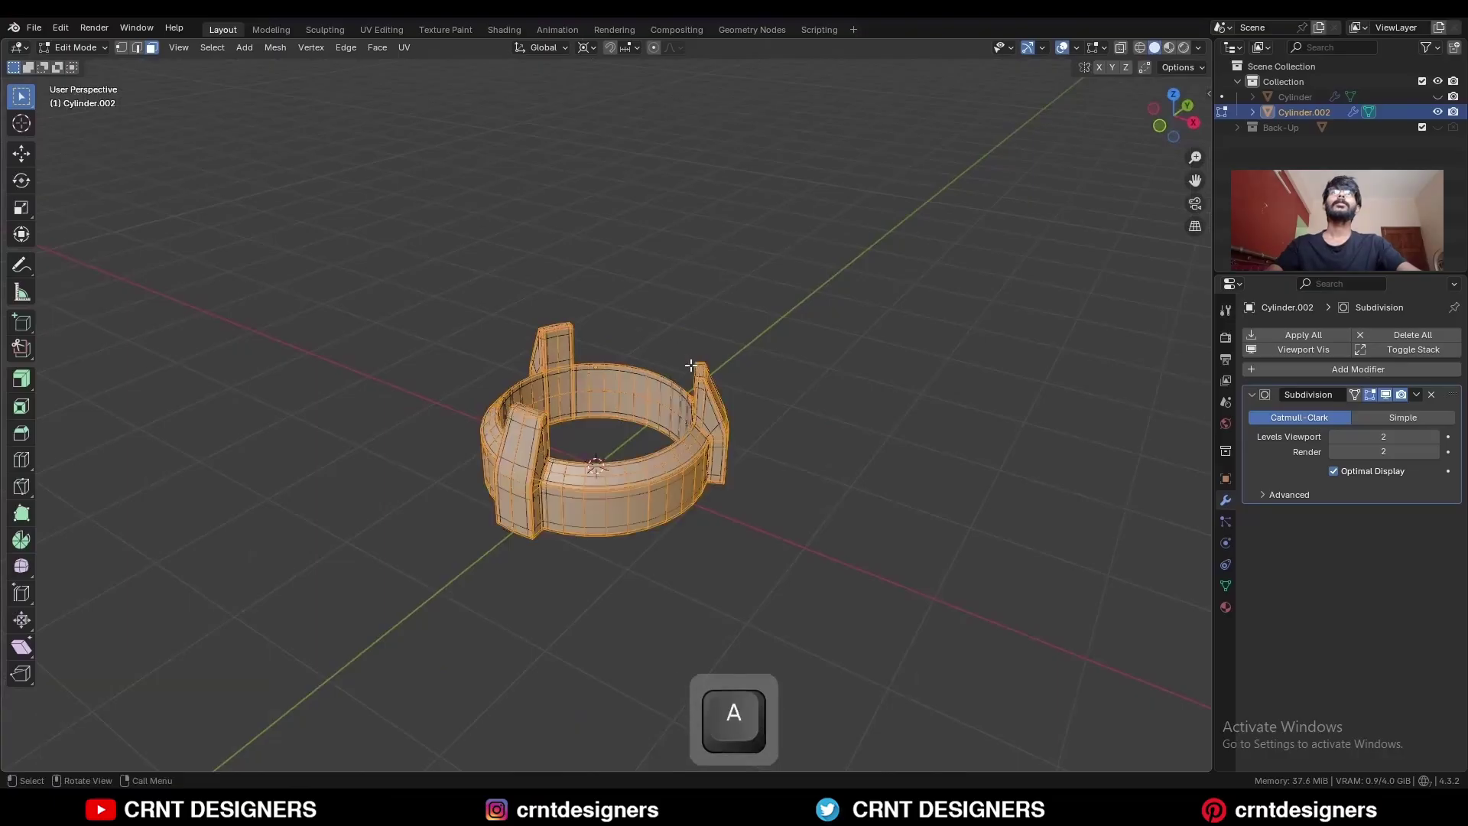
{"action": "key", "text": "m"}
{"action": "left_click", "coordinate": [671, 415]}
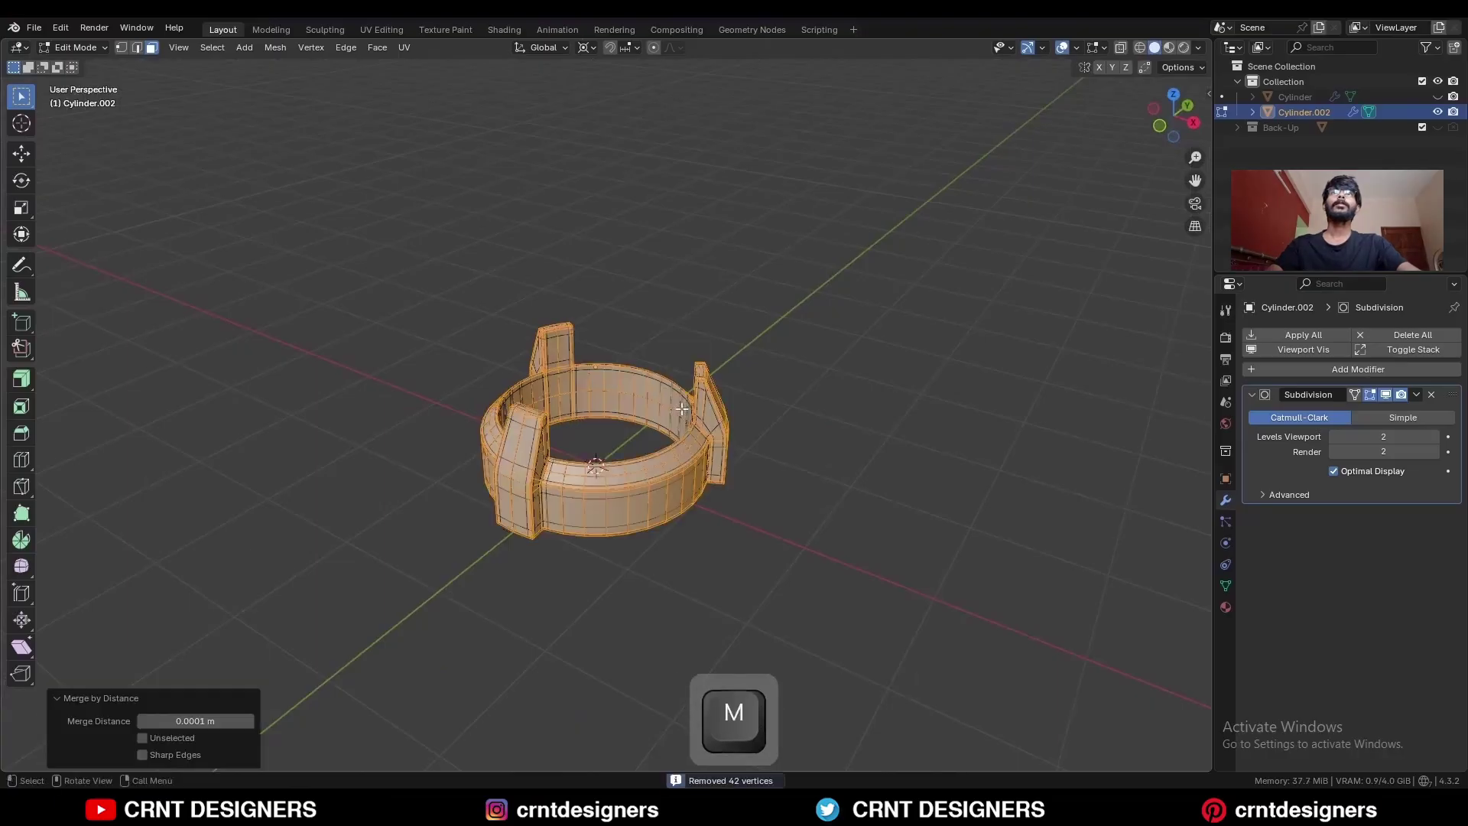
{"action": "middle_click_drag", "start_coordinate": [671, 415], "coordinate": [739, 321], "text": "ctrl"}
{"action": "left_click", "coordinate": [725, 277]}
{"action": "key", "text": "alt+z"}
{"action": "key", "text": "Tab"}
{"action": "left_click", "coordinate": [727, 286]}
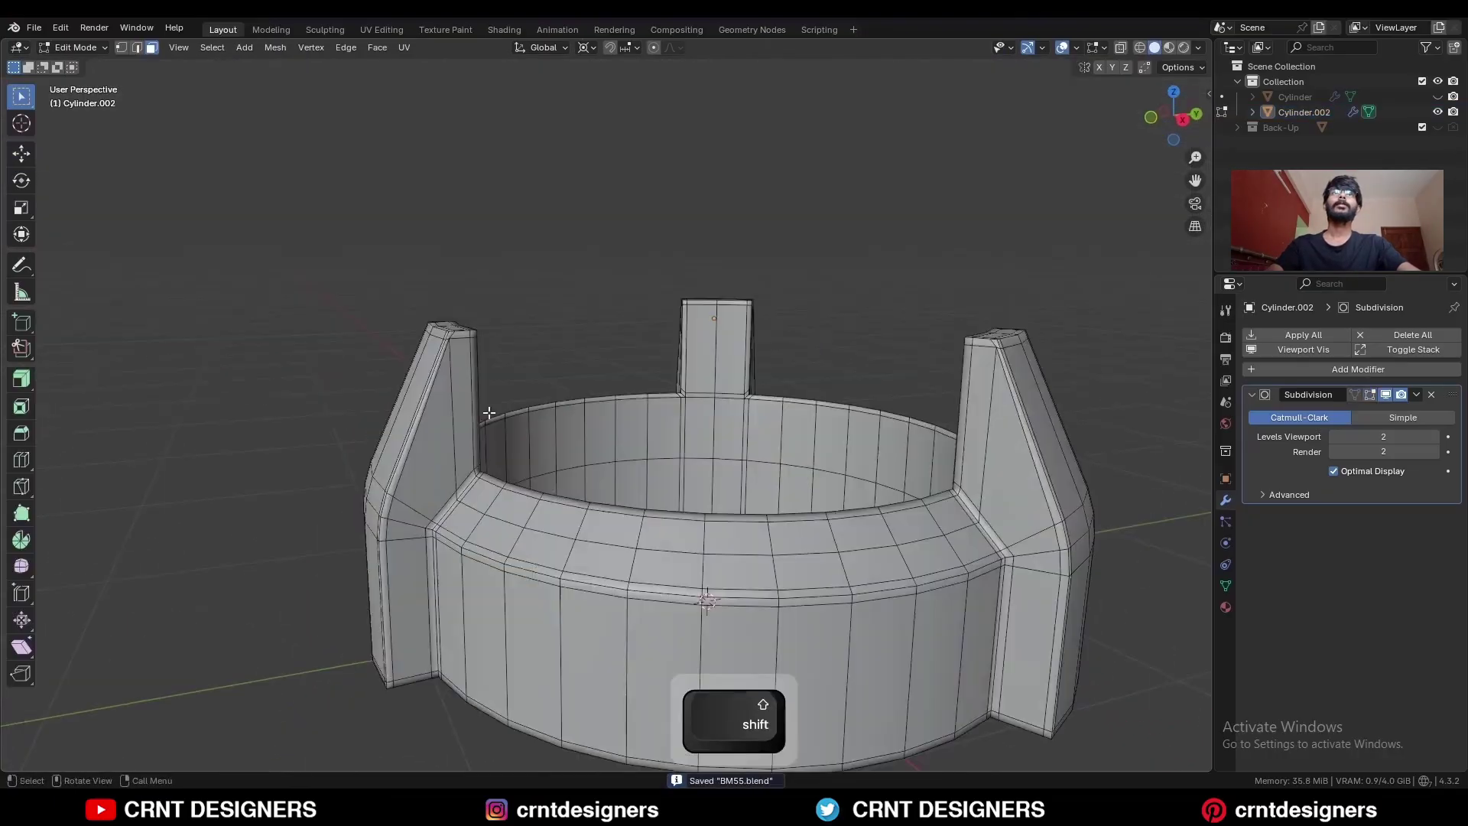
Add one centred horizontal loop cut to the raised part of each of the three blocks.
{"action": "key", "text": "ctrl+r"}
{"action": "left_click", "coordinate": [488, 380]}
{"action": "right_click", "coordinate": [488, 380]}
{"action": "key", "text": "ctrl+r"}
{"action": "left_click", "coordinate": [699, 341]}
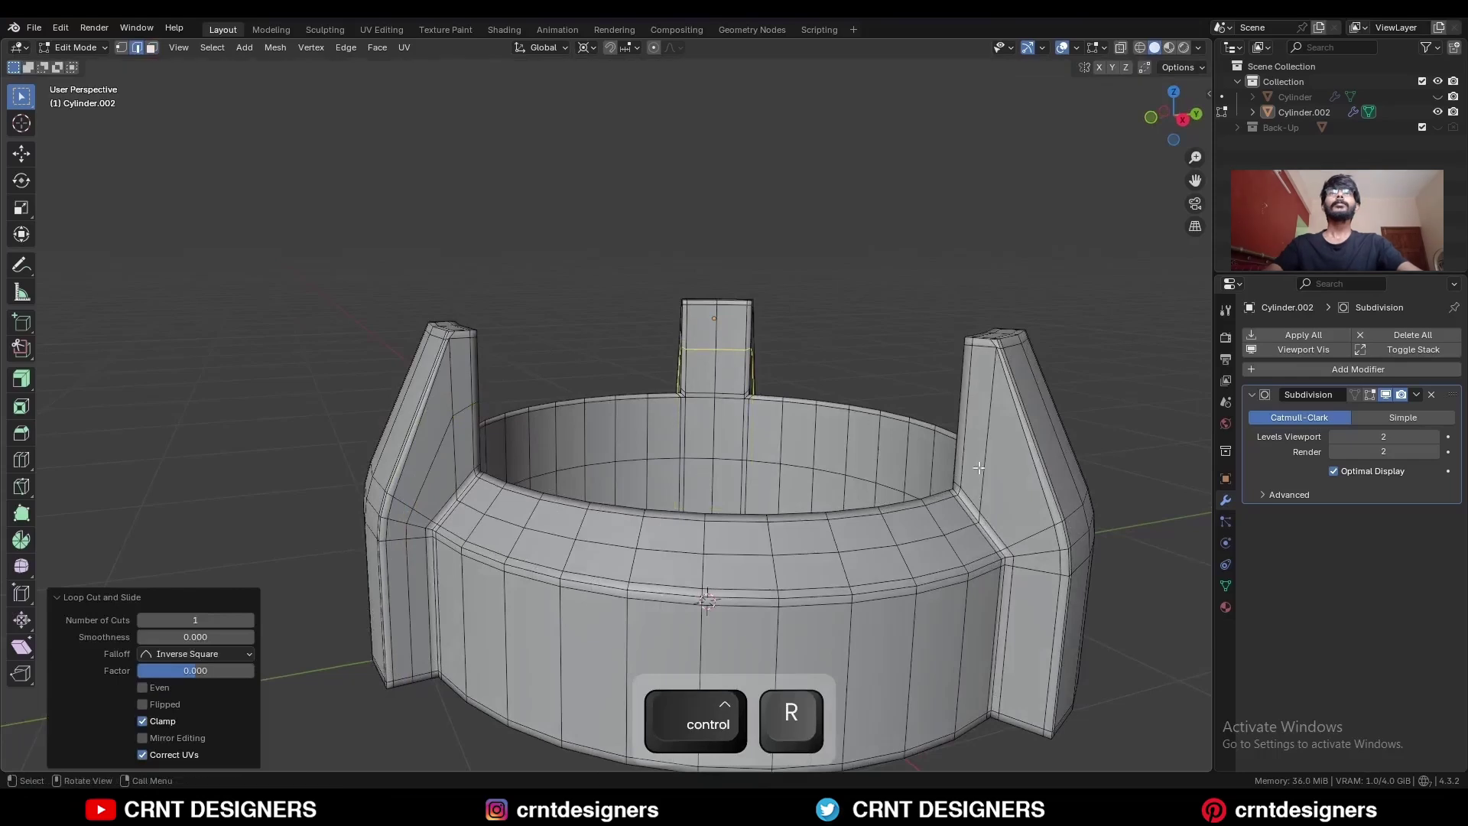
{"action": "right_click", "coordinate": [699, 341]}
{"action": "key", "text": "ctrl+r"}
{"action": "left_click", "coordinate": [965, 369]}
{"action": "right_click", "coordinate": [965, 370]}
Duplicate the ring's lower inner edge loop in place and separate the copy into its own object.
{"action": "key", "text": "Tab"}
{"action": "middle_click_drag", "start_coordinate": [612, 321], "coordinate": [710, 399]}
{"action": "key", "text": "Tab"}
{"action": "left_click", "coordinate": [722, 415], "text": "alt"}
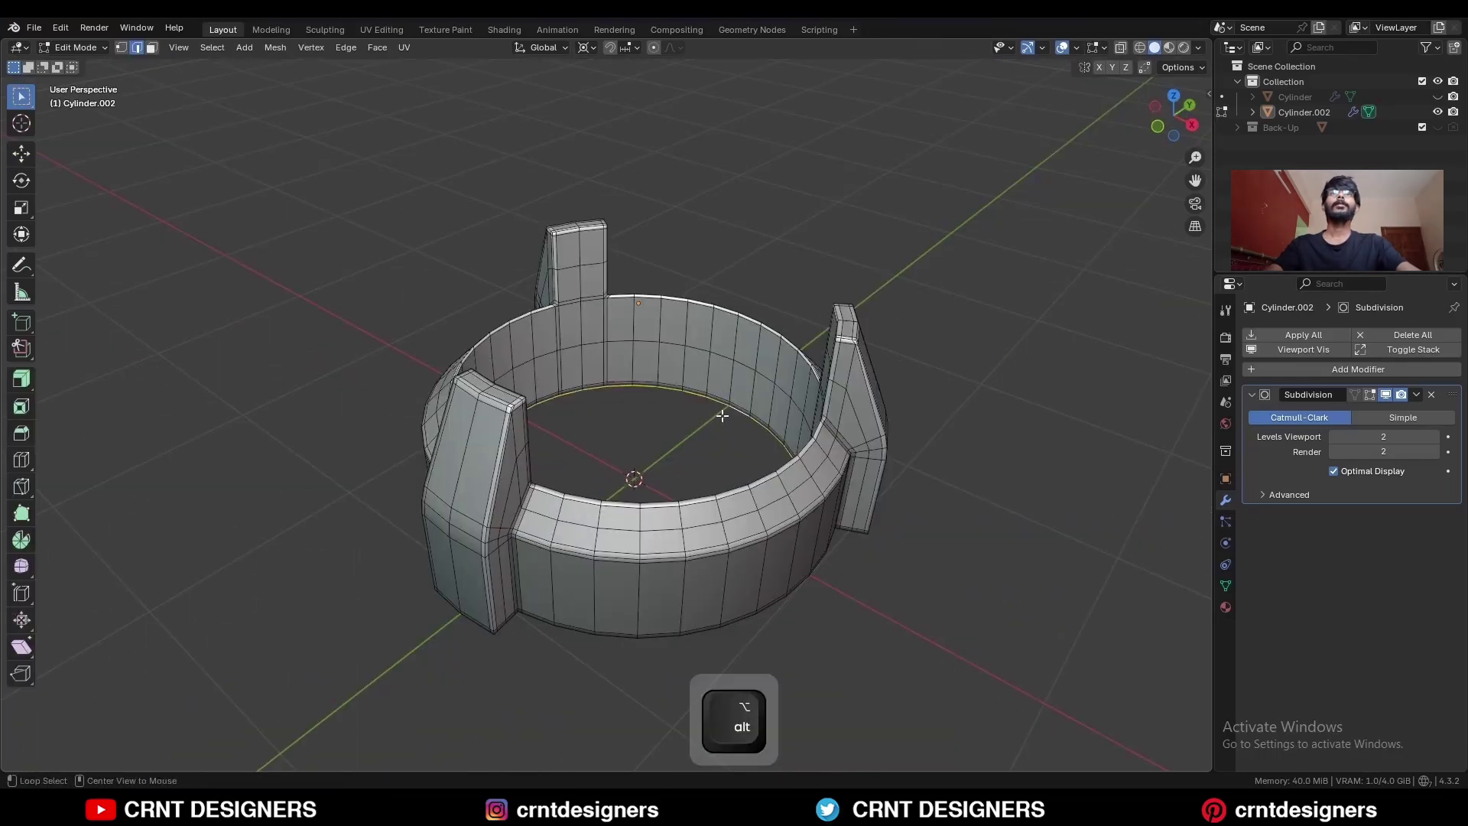
{"action": "key", "text": "shift+d"}
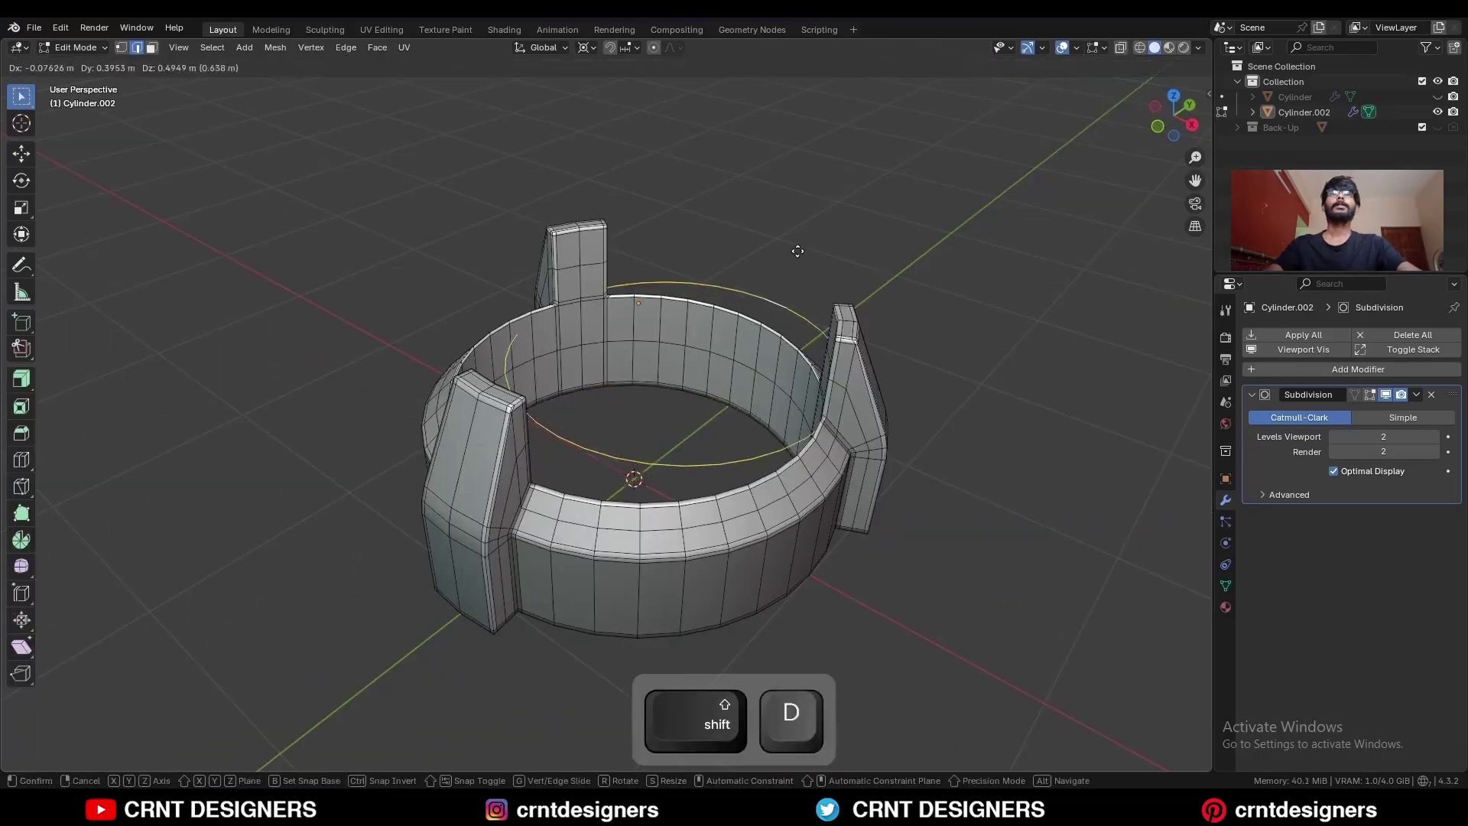
{"action": "right_click", "coordinate": [807, 282]}
{"action": "key", "text": "p"}
{"action": "left_click", "coordinate": [803, 274]}
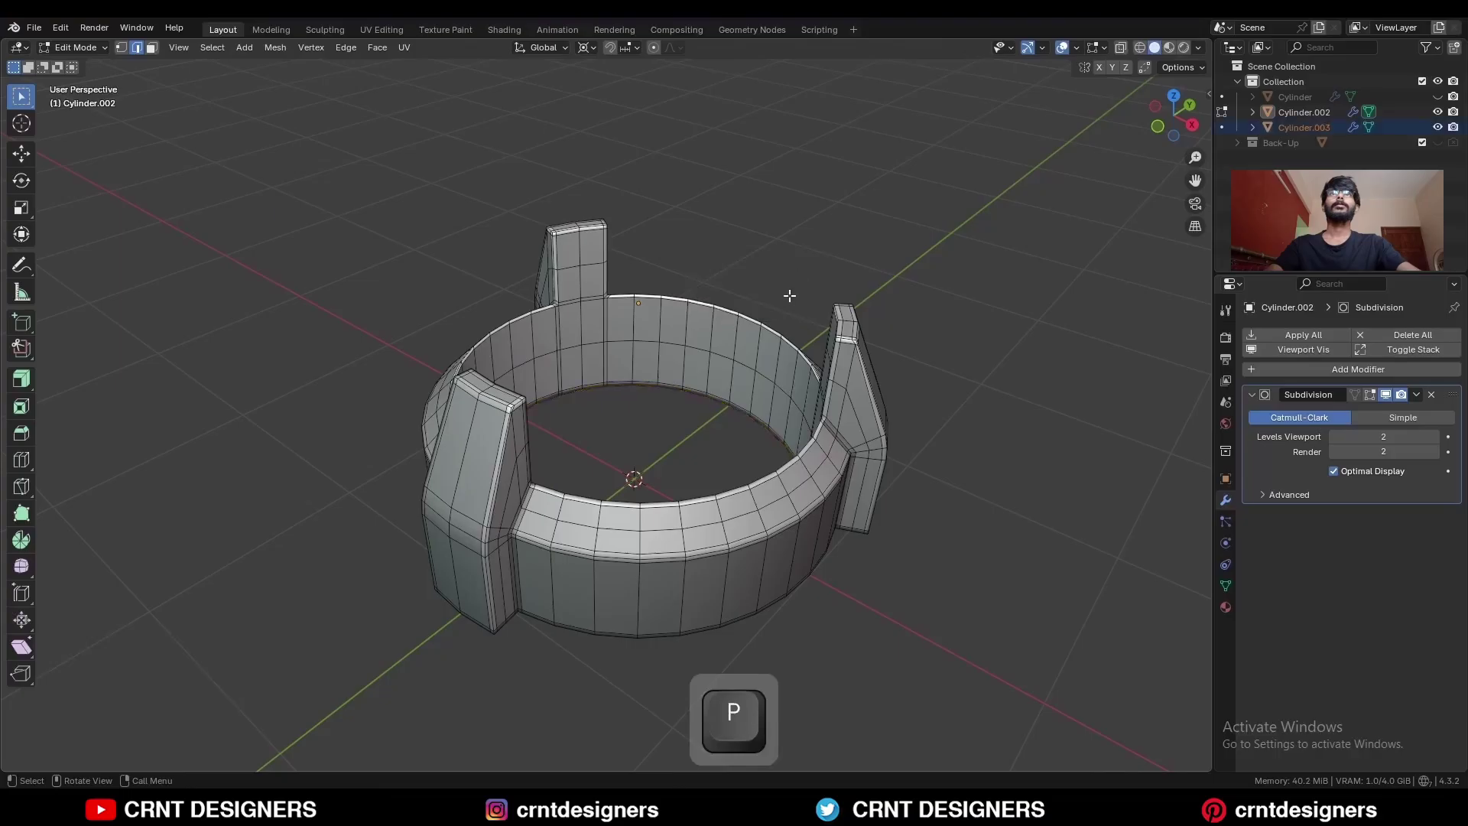
Fill the separated circular edge loop with a face and extrude it upward into a tall cylinder.
{"action": "key", "text": "Tab"}
{"action": "left_click", "coordinate": [725, 419]}
{"action": "key", "text": "Tab"}
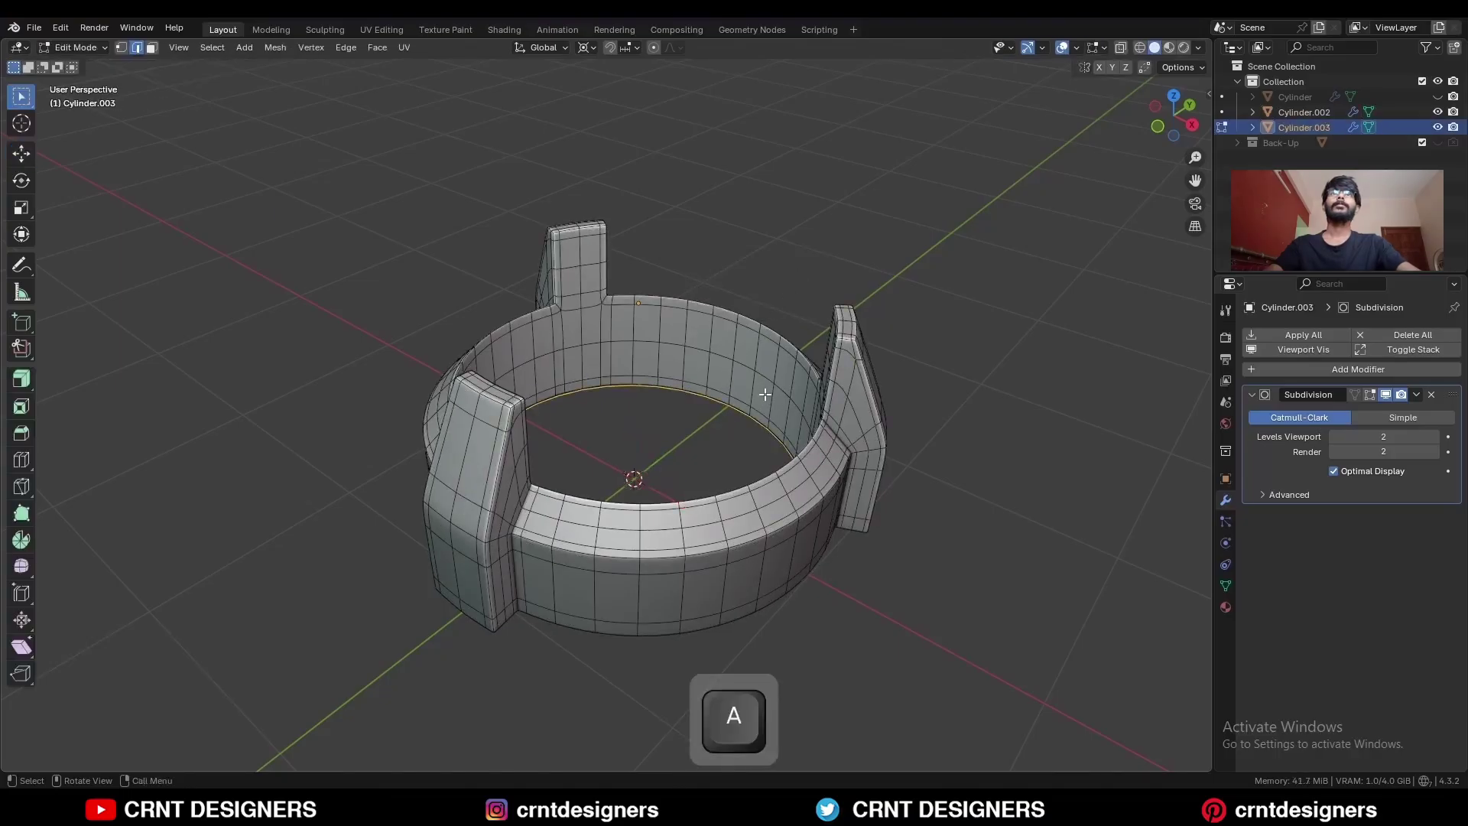
{"action": "key", "text": "f"}
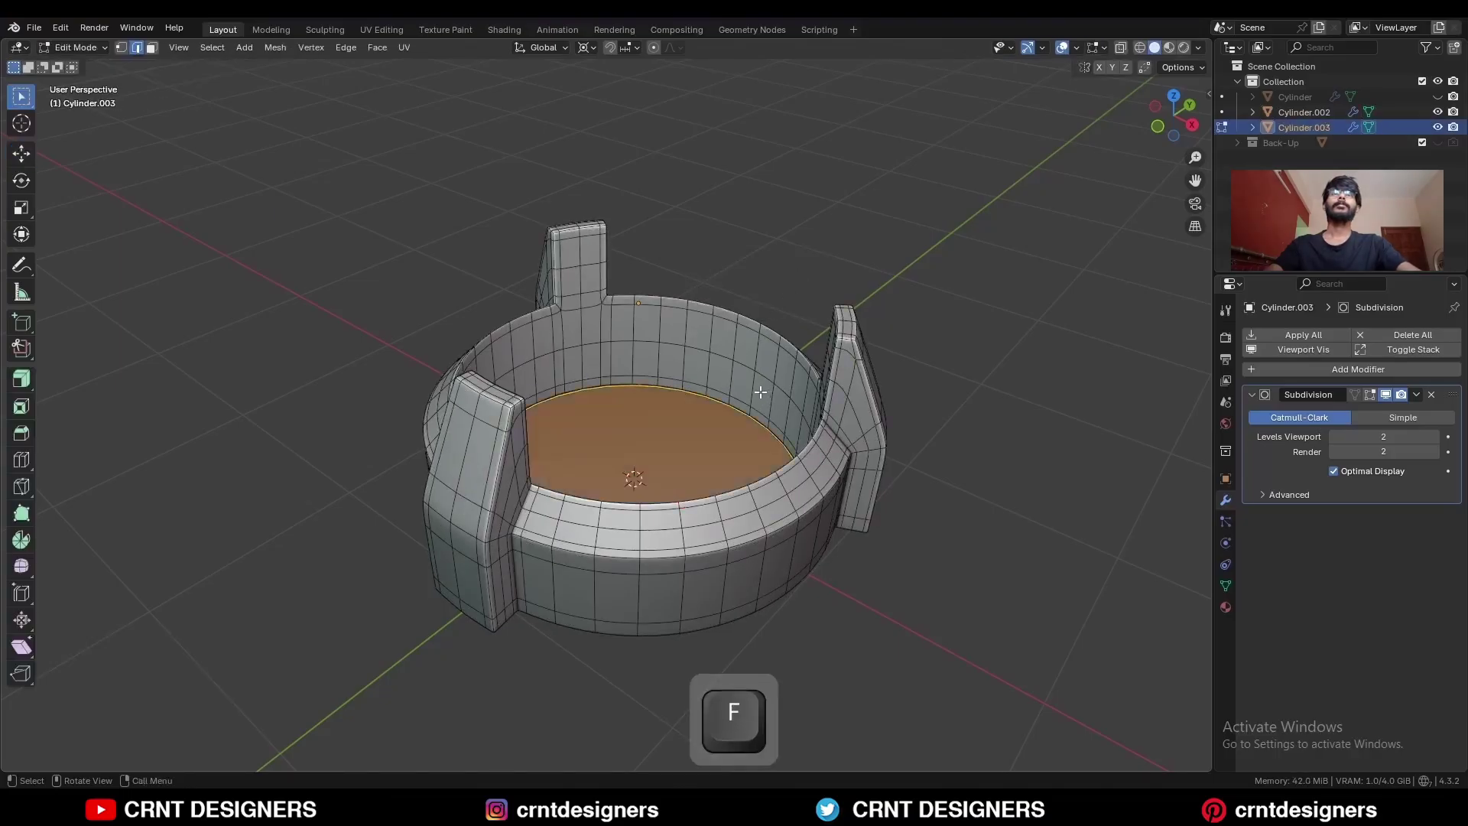
{"action": "key", "text": "e"}
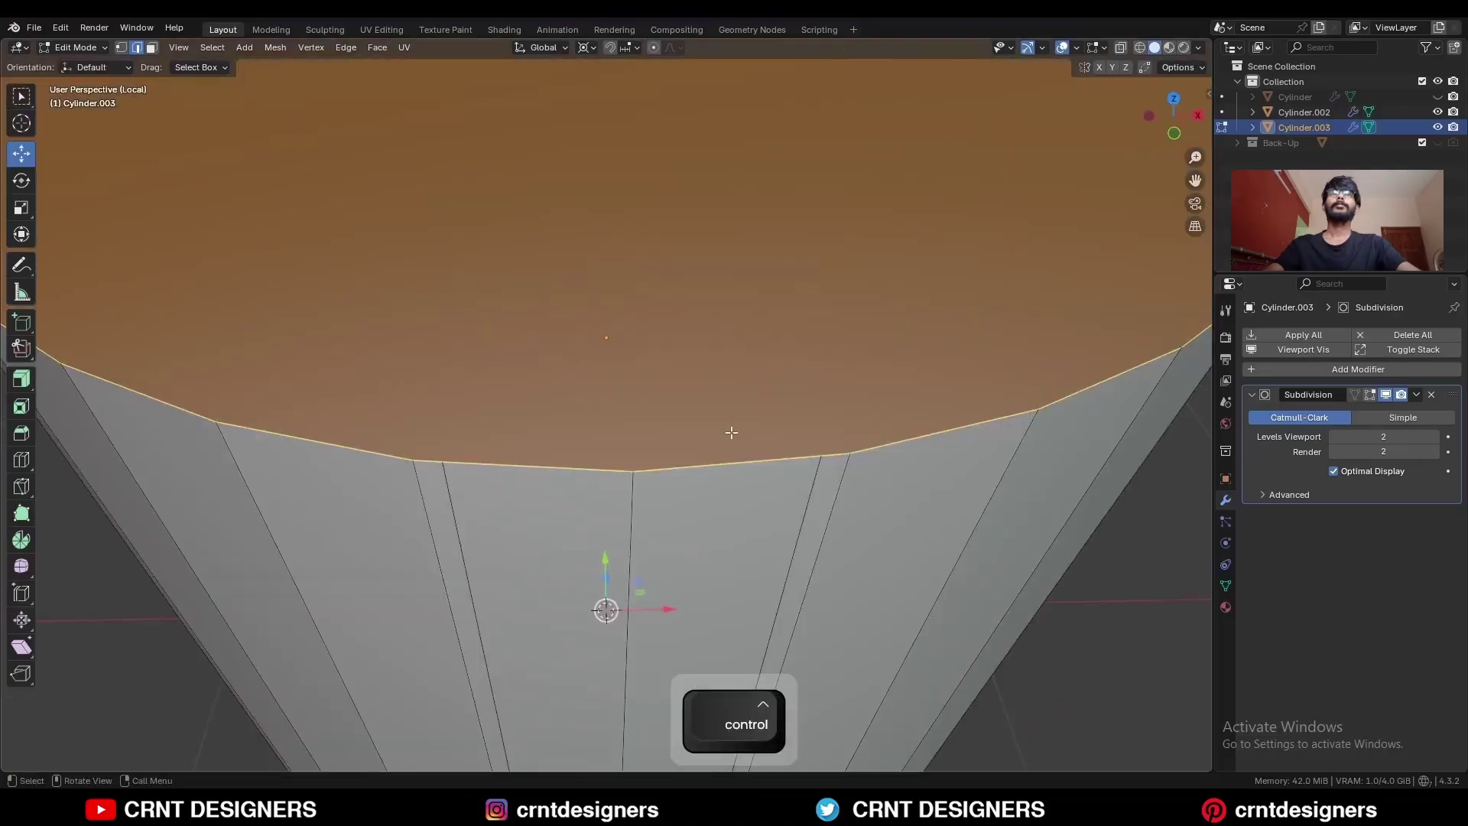
Dissolve the cylinder's extra narrowly spaced vertical edges in local view, and make all its normals point outward.
{"action": "key", "text": "ctrl+x"}
{"action": "scroll", "coordinate": [756, 353], "scroll_direction": "down", "scroll_amount": 8}
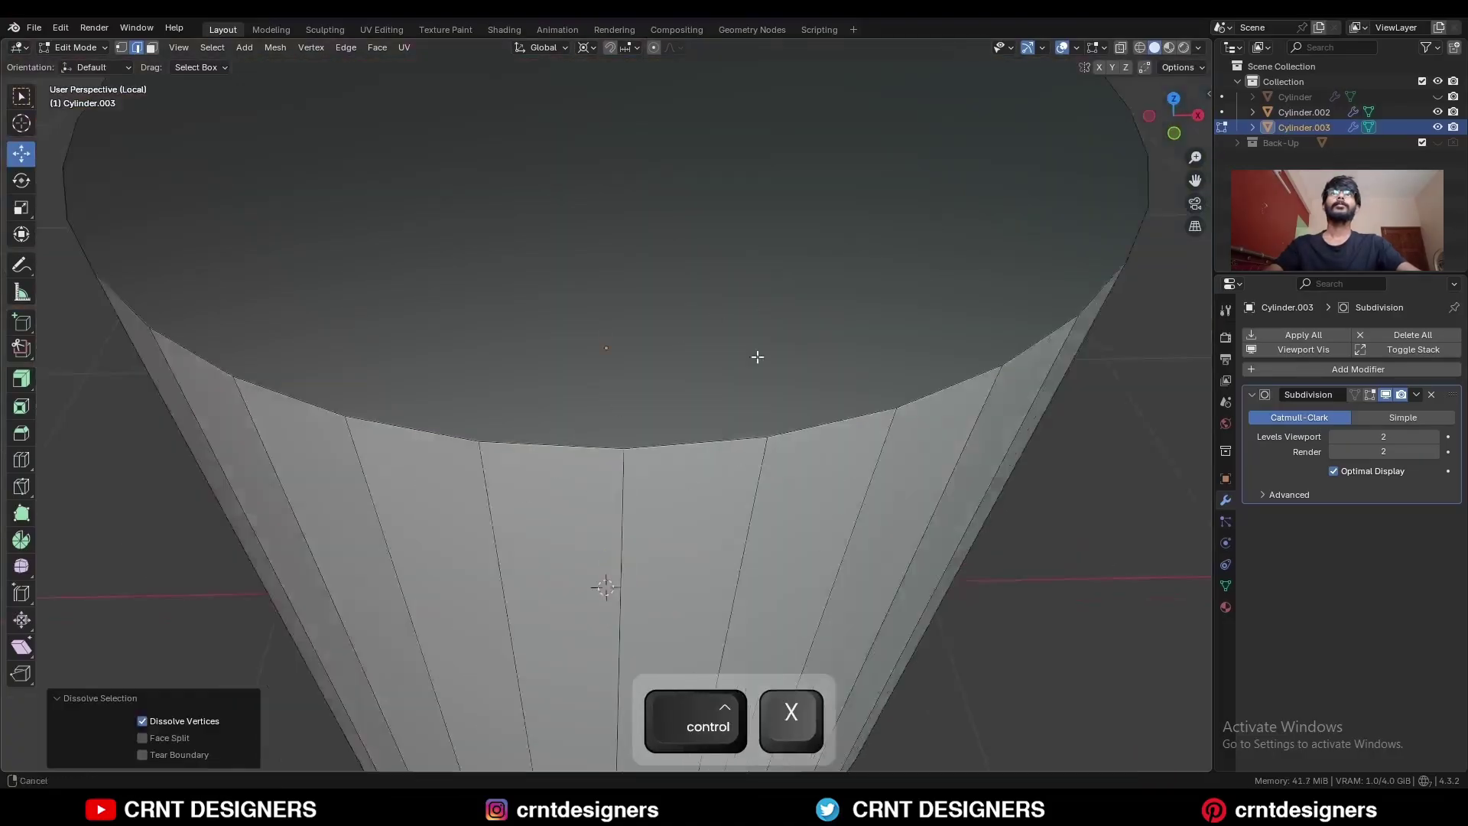
{"action": "key", "text": "a"}
{"action": "key", "text": "alt+n"}
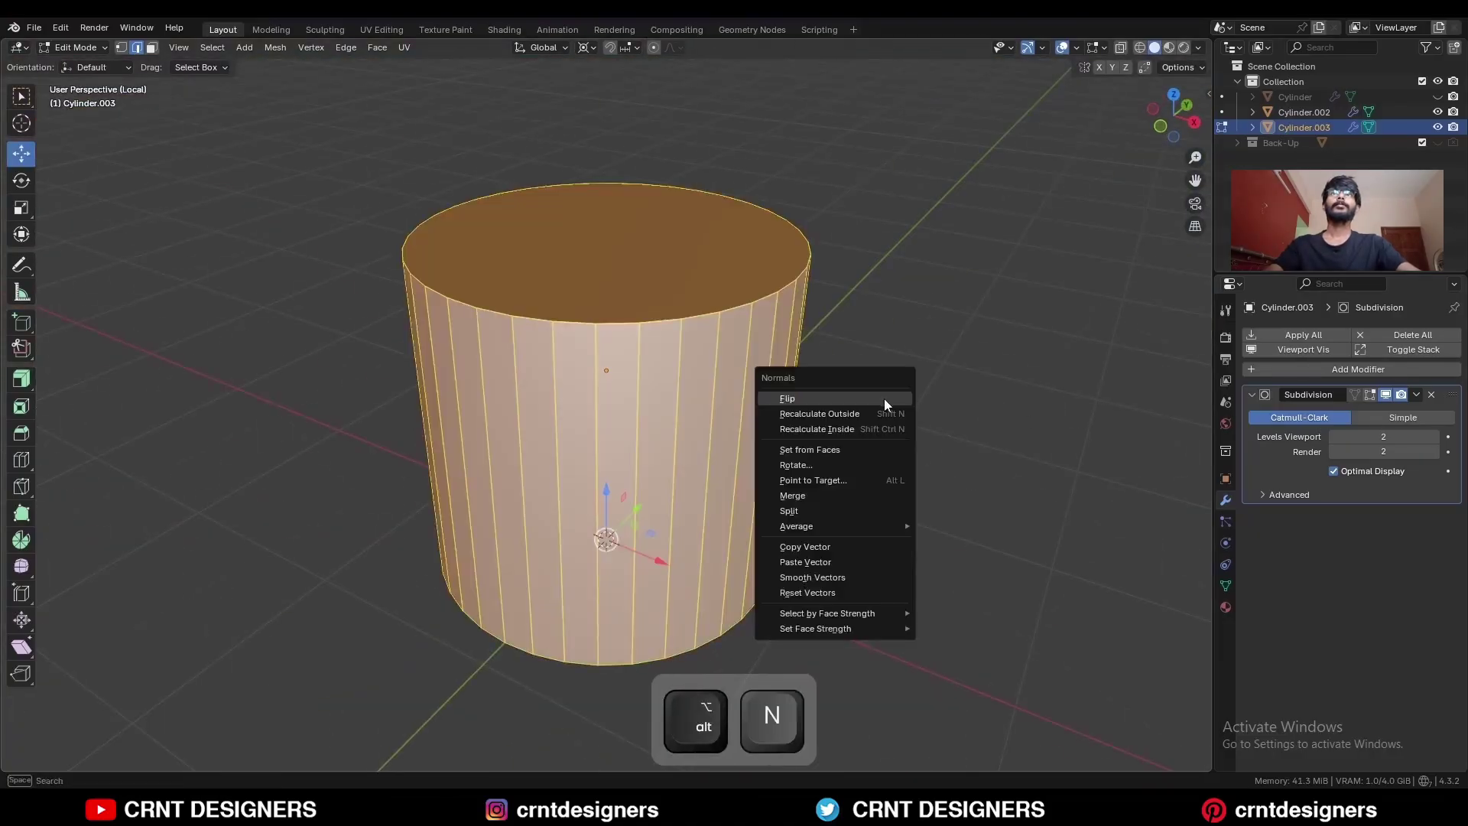
{"action": "left_click", "coordinate": [873, 409]}
{"action": "scroll", "coordinate": [887, 417], "scroll_direction": "down", "scroll_amount": 3}
{"action": "key", "text": "Tab"}
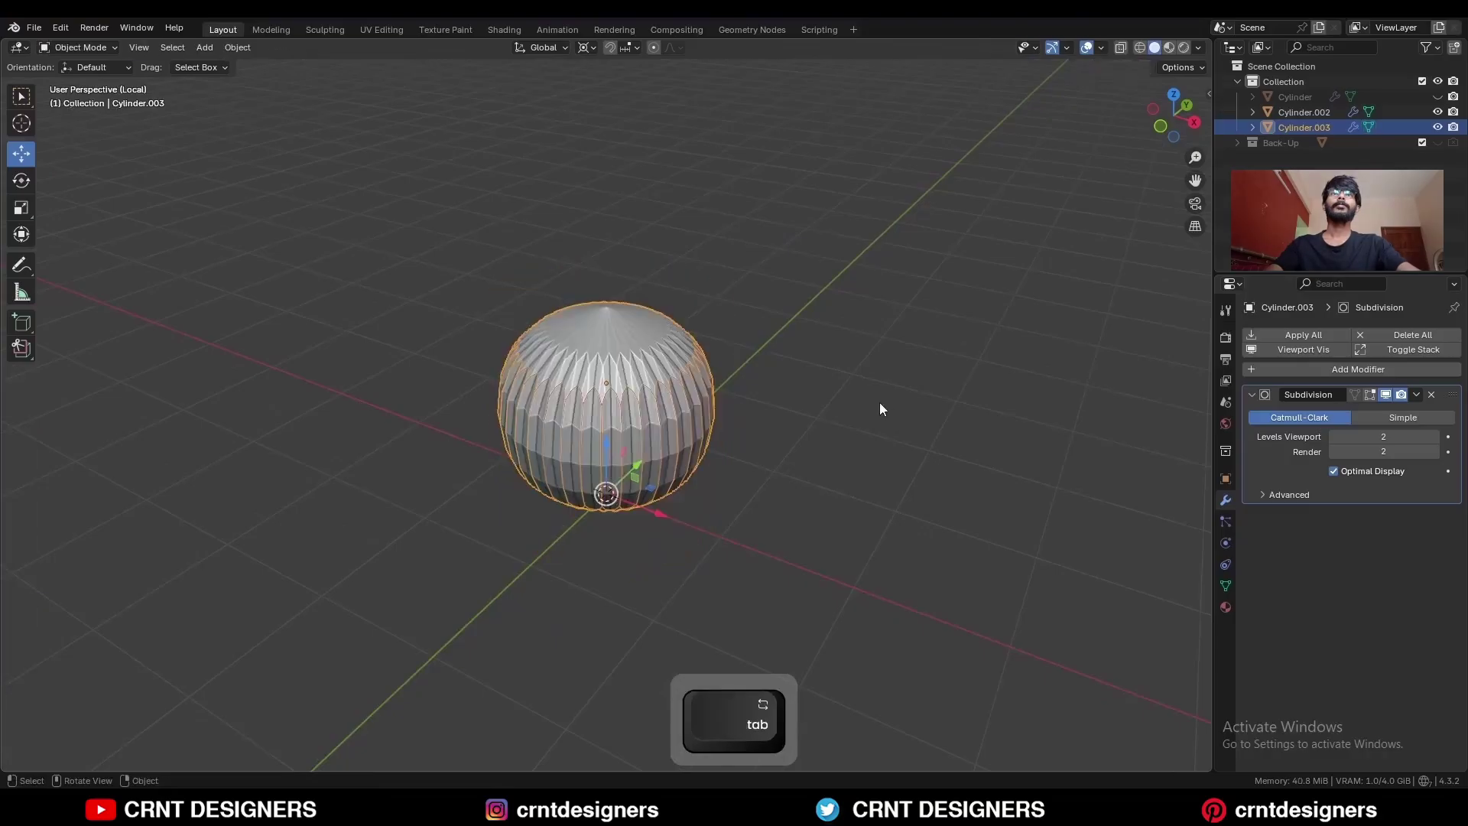
{"action": "key", "text": "slash"}
Lower the cylinder's top face along Z to shorten the cylinder above the ring.
{"action": "key", "text": "Tab"}
{"action": "key", "text": "3"}
{"action": "left_click", "coordinate": [673, 310]}
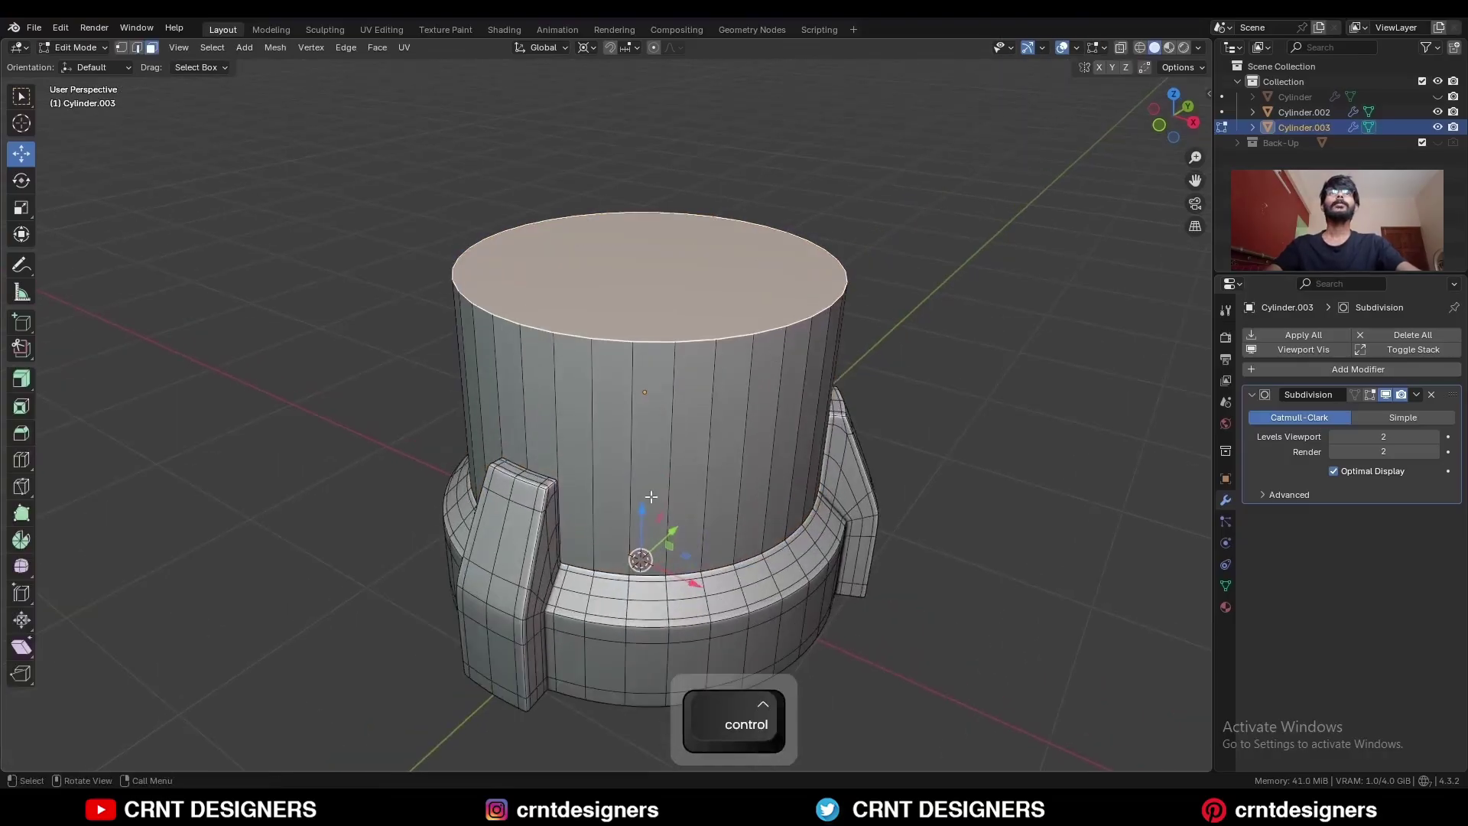
{"action": "left_click_drag", "start_coordinate": [644, 509], "coordinate": [643, 558]}
Apply the cylinder's transform and bevel its top rim about 0.146 m wide with a single segment.
{"action": "key", "text": "Tab"}
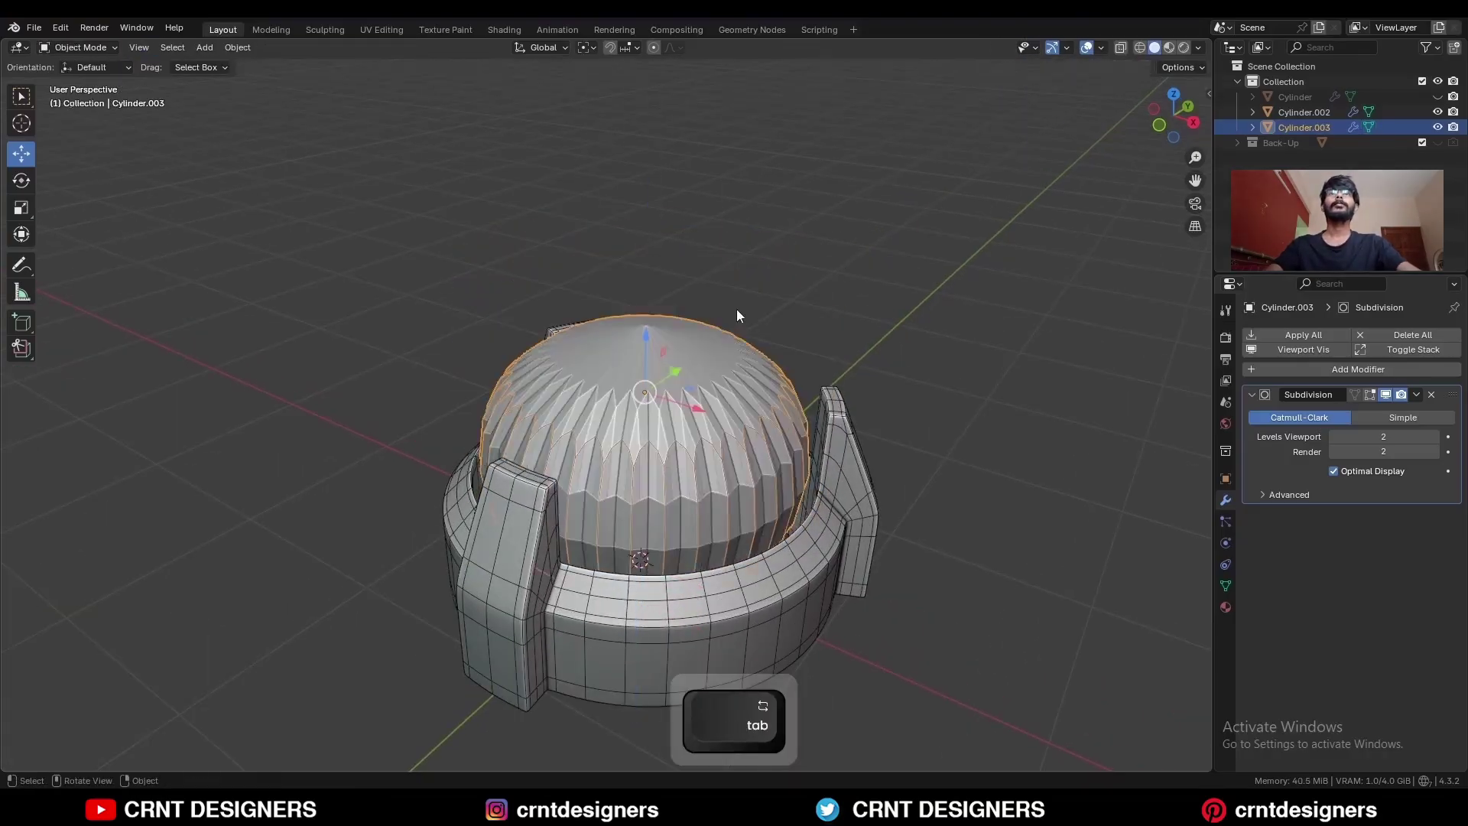
{"action": "key", "text": "ctrl+a"}
{"action": "left_click", "coordinate": [715, 343]}
{"action": "key", "text": "Tab"}
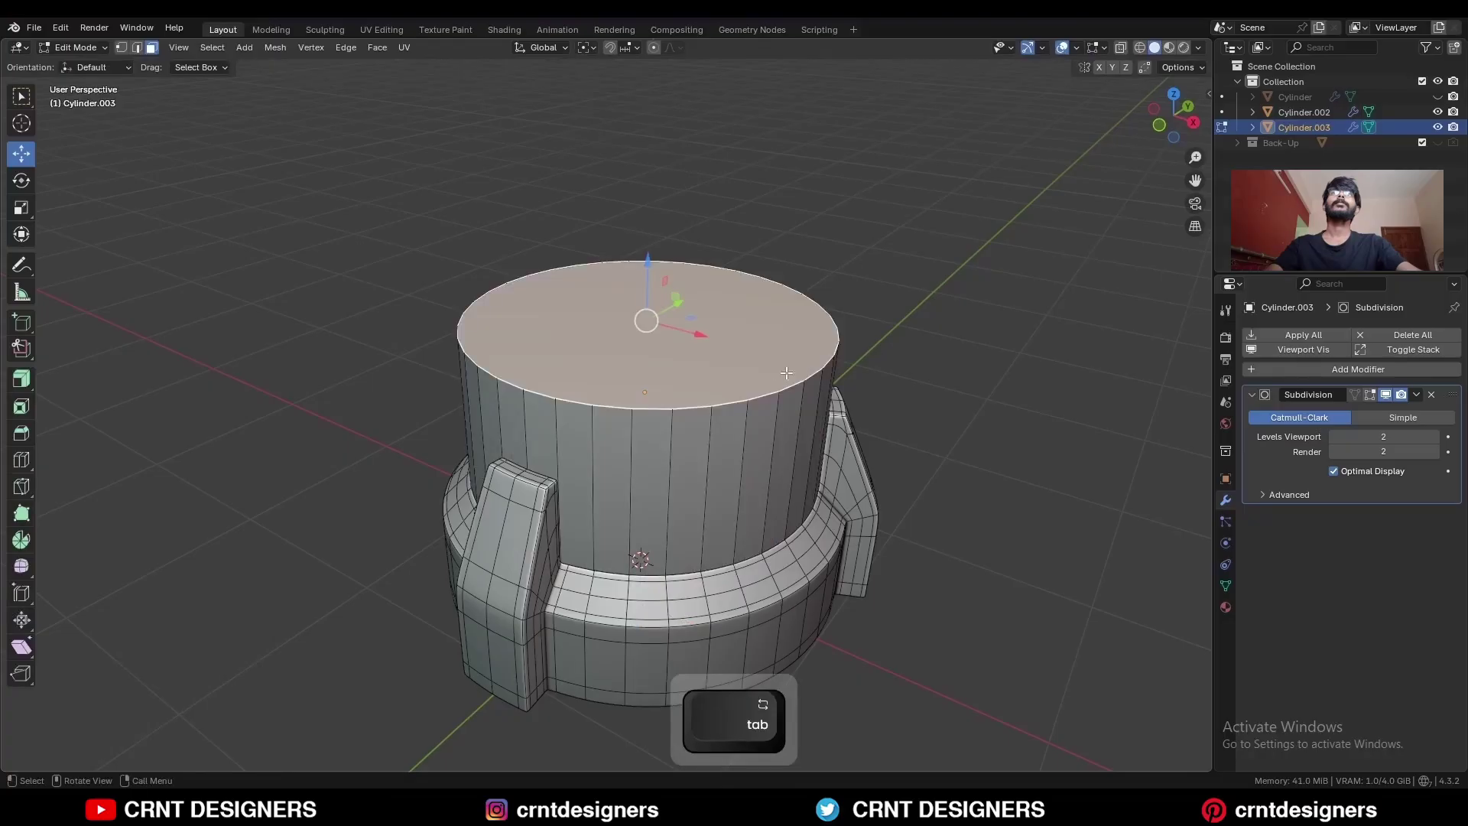
{"action": "key", "text": "ctrl+b"}
{"action": "left_click", "coordinate": [835, 390]}
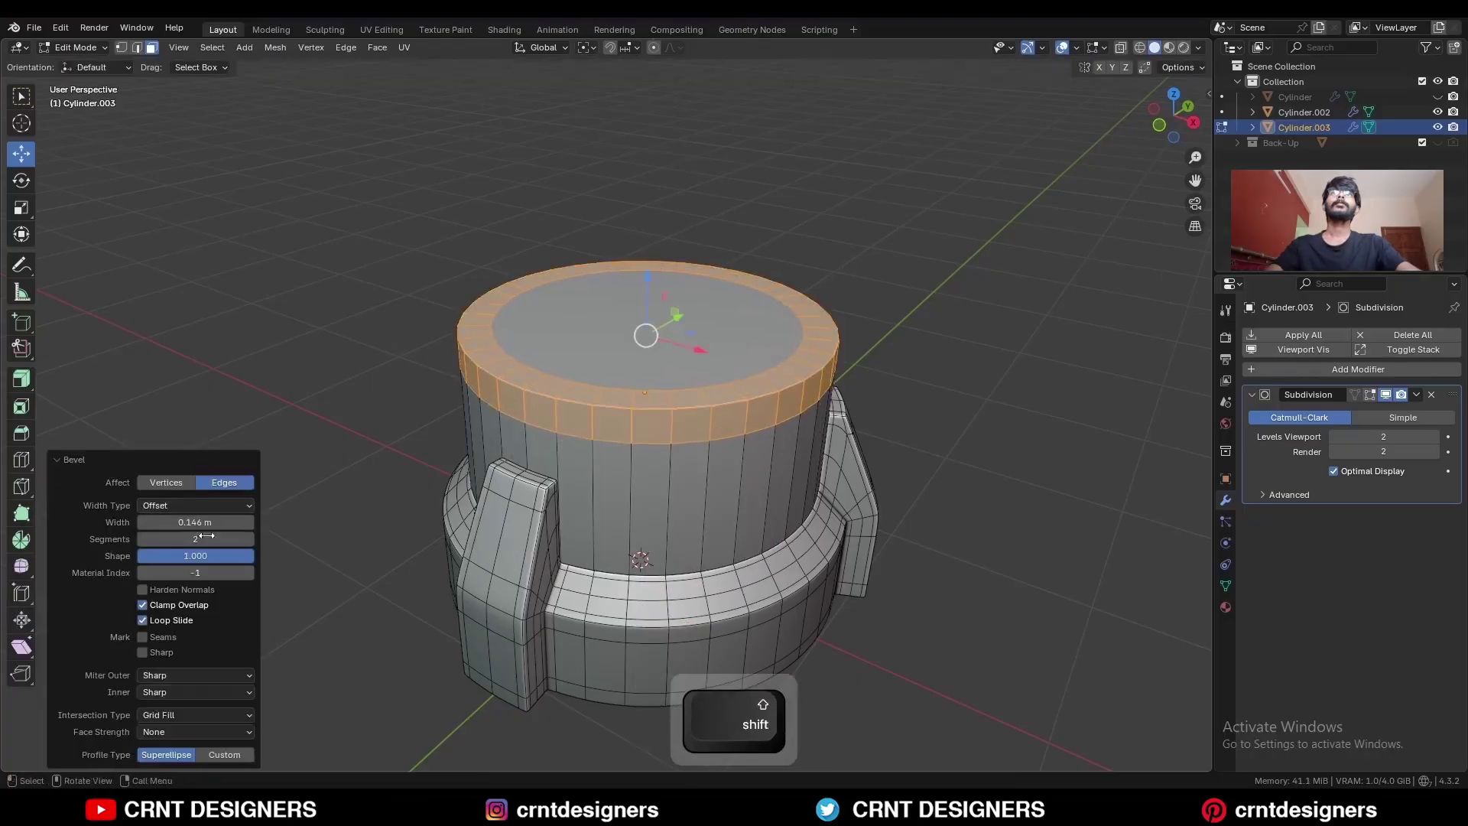
{"action": "left_click_drag", "start_coordinate": [206, 537], "coordinate": [153, 538]}
Bevel both edge loops of the cylinder's chamfer with a width of 0.02 m and 2 segments.
{"action": "middle_click_drag", "start_coordinate": [879, 367], "coordinate": [721, 452], "text": "shift"}
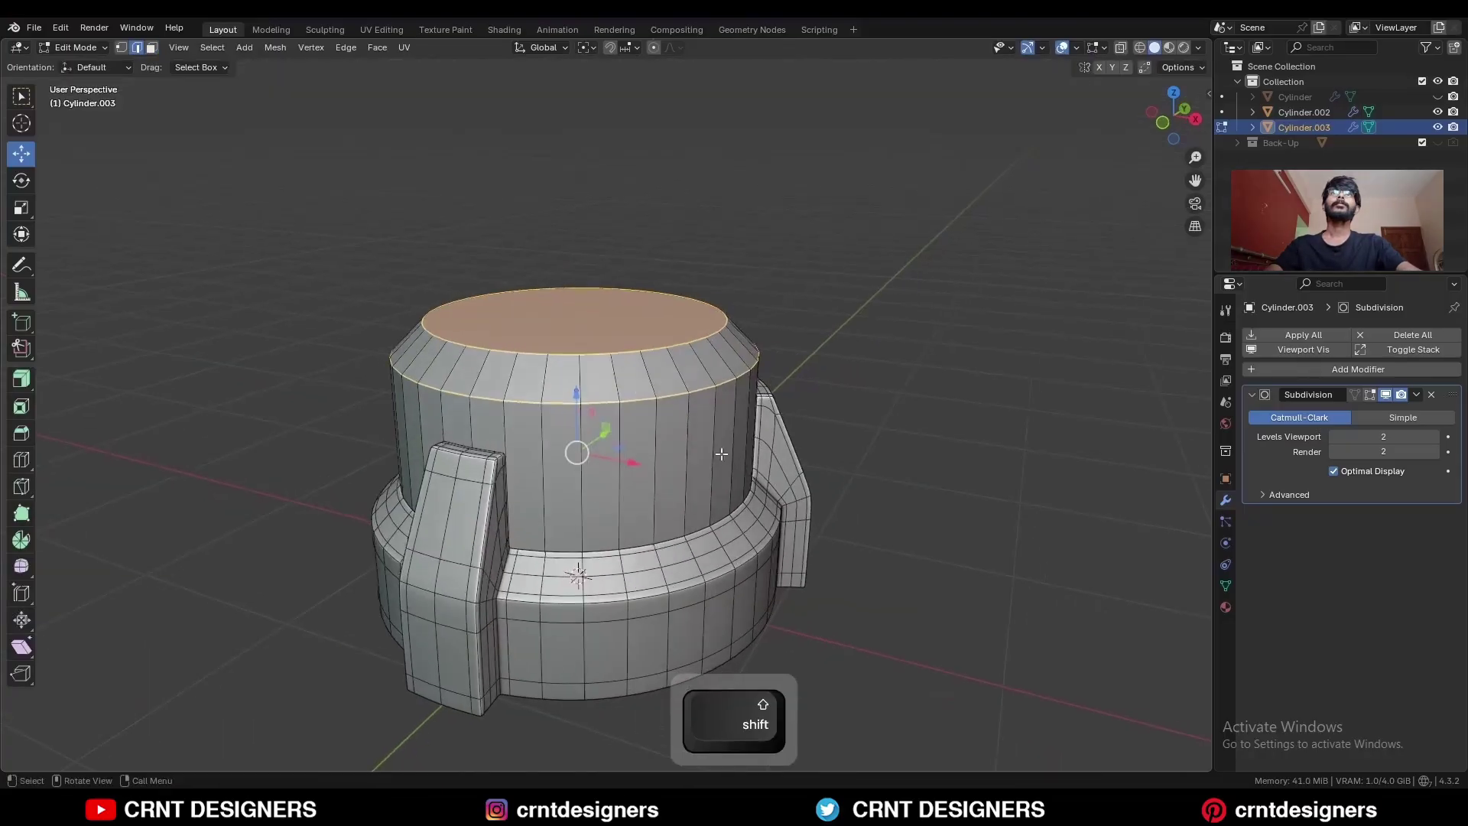
{"action": "key", "text": "ctrl+b"}
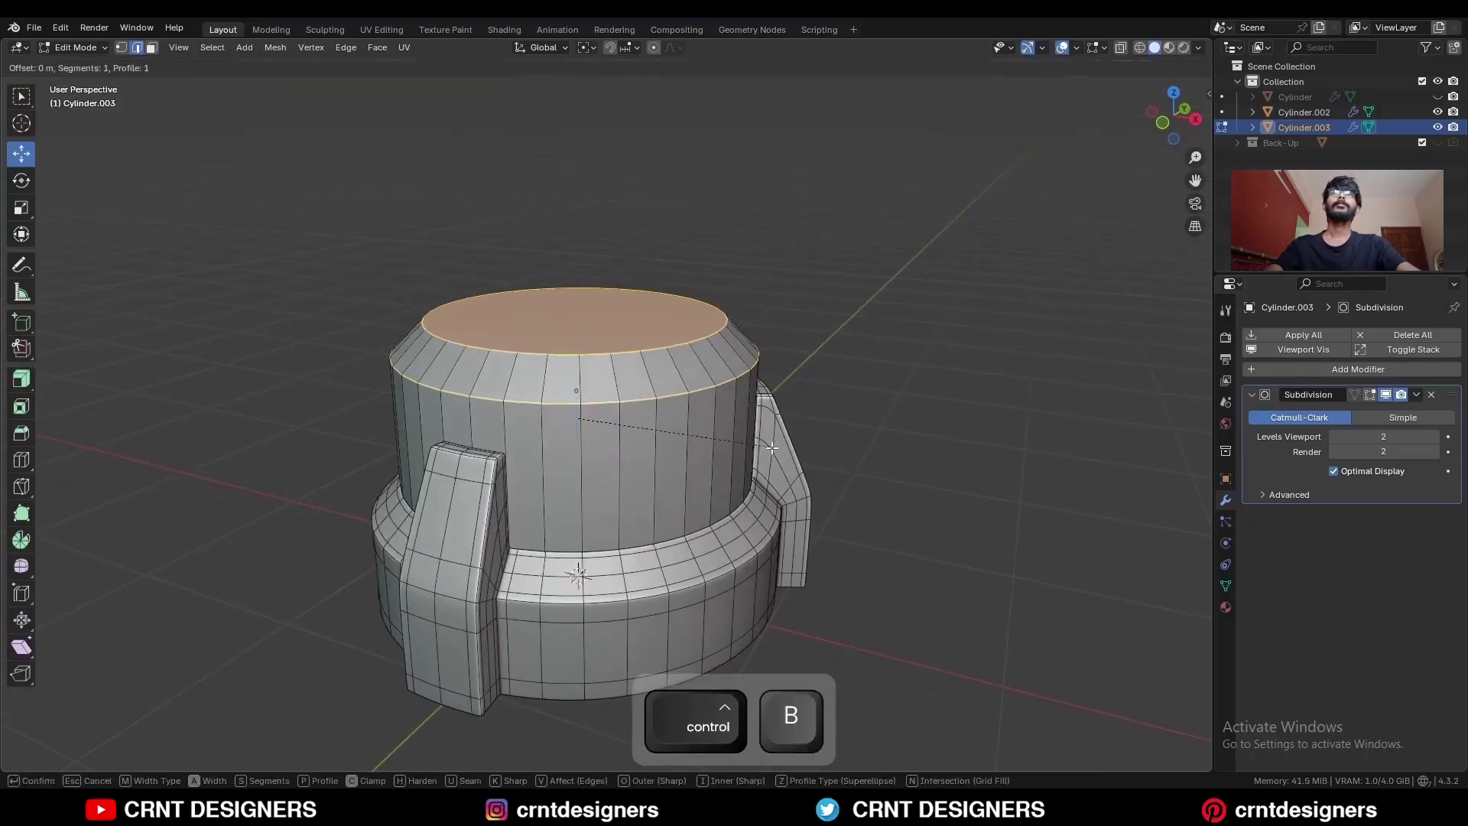
{"action": "left_click", "coordinate": [770, 443]}
{"action": "left_click_drag", "start_coordinate": [197, 536], "coordinate": [229, 535], "text": "shift"}
{"action": "type", "text": "30974"}
{"action": "left_click", "coordinate": [110, 519]}
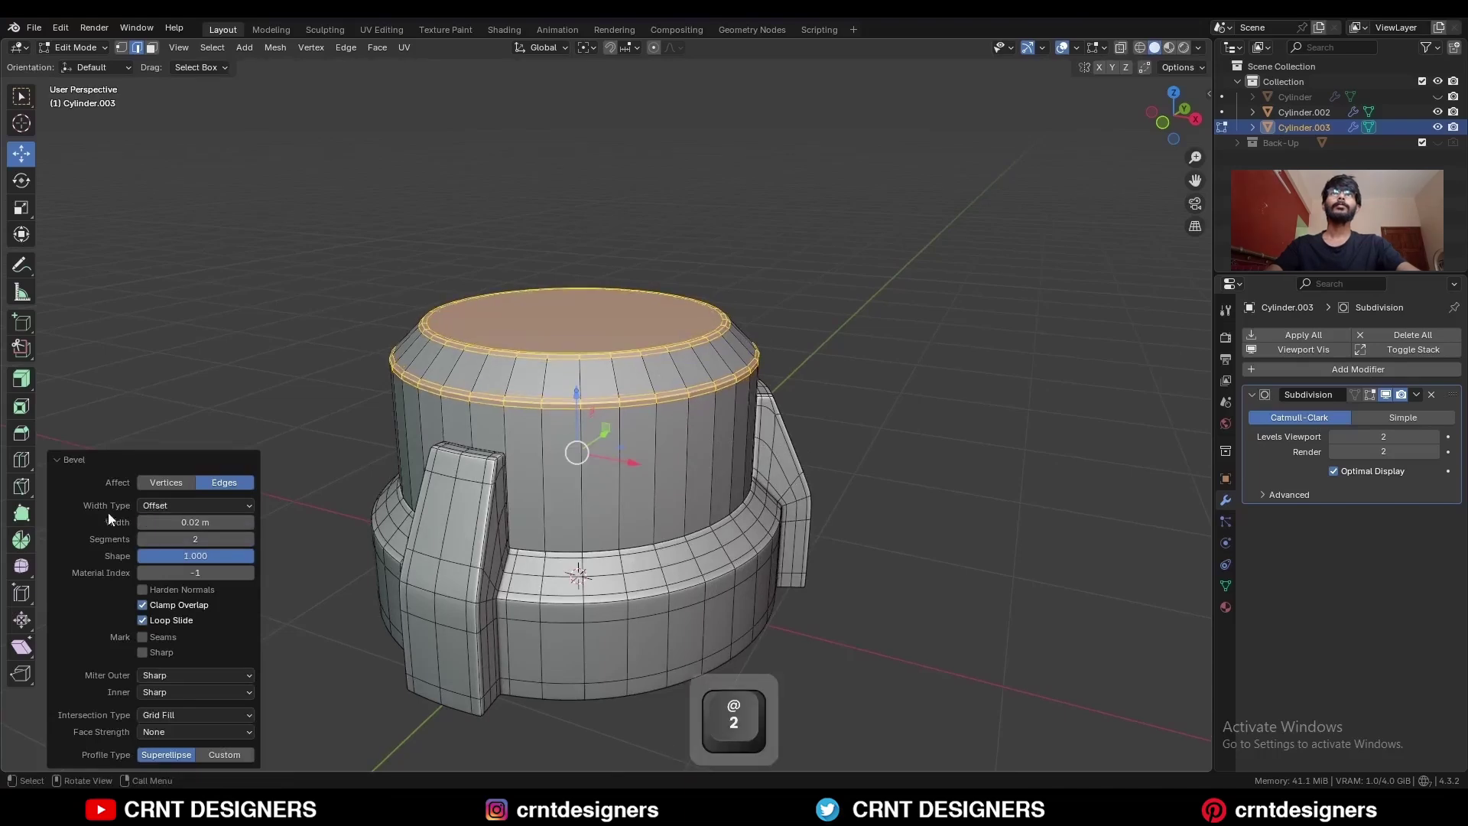
{"action": "key", "text": "Tab"}
Inset the cylinder's top face by about 0.133 m in top view and delete the inner face.
{"action": "key", "text": "Tab"}
{"action": "middle_click_drag", "start_coordinate": [703, 304], "coordinate": [654, 321]}
{"action": "key", "text": "3"}
{"action": "left_click", "coordinate": [653, 321]}
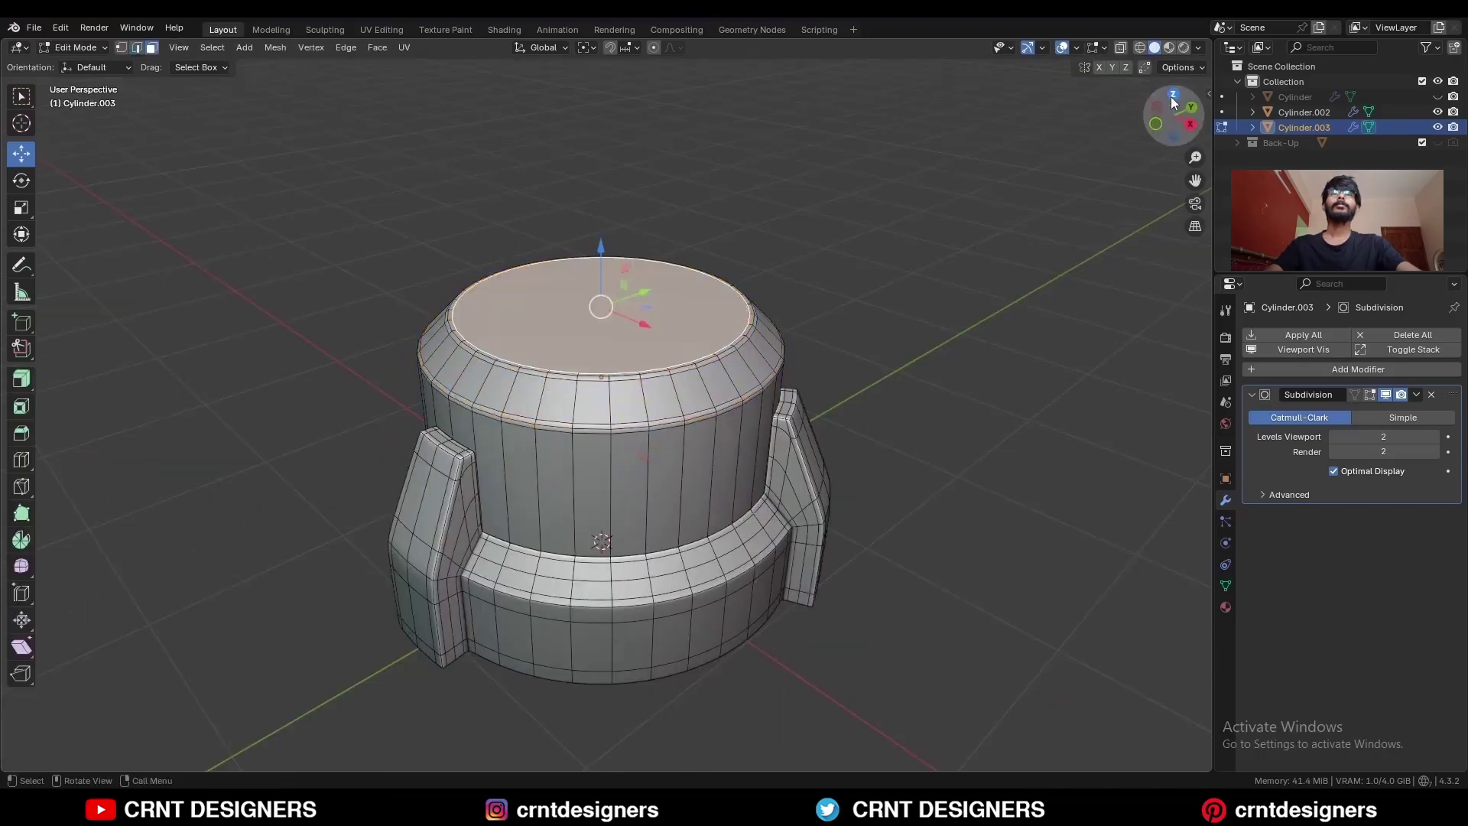
{"action": "left_click", "coordinate": [1172, 96]}
{"action": "key", "text": "i"}
{"action": "left_click", "coordinate": [884, 270]}
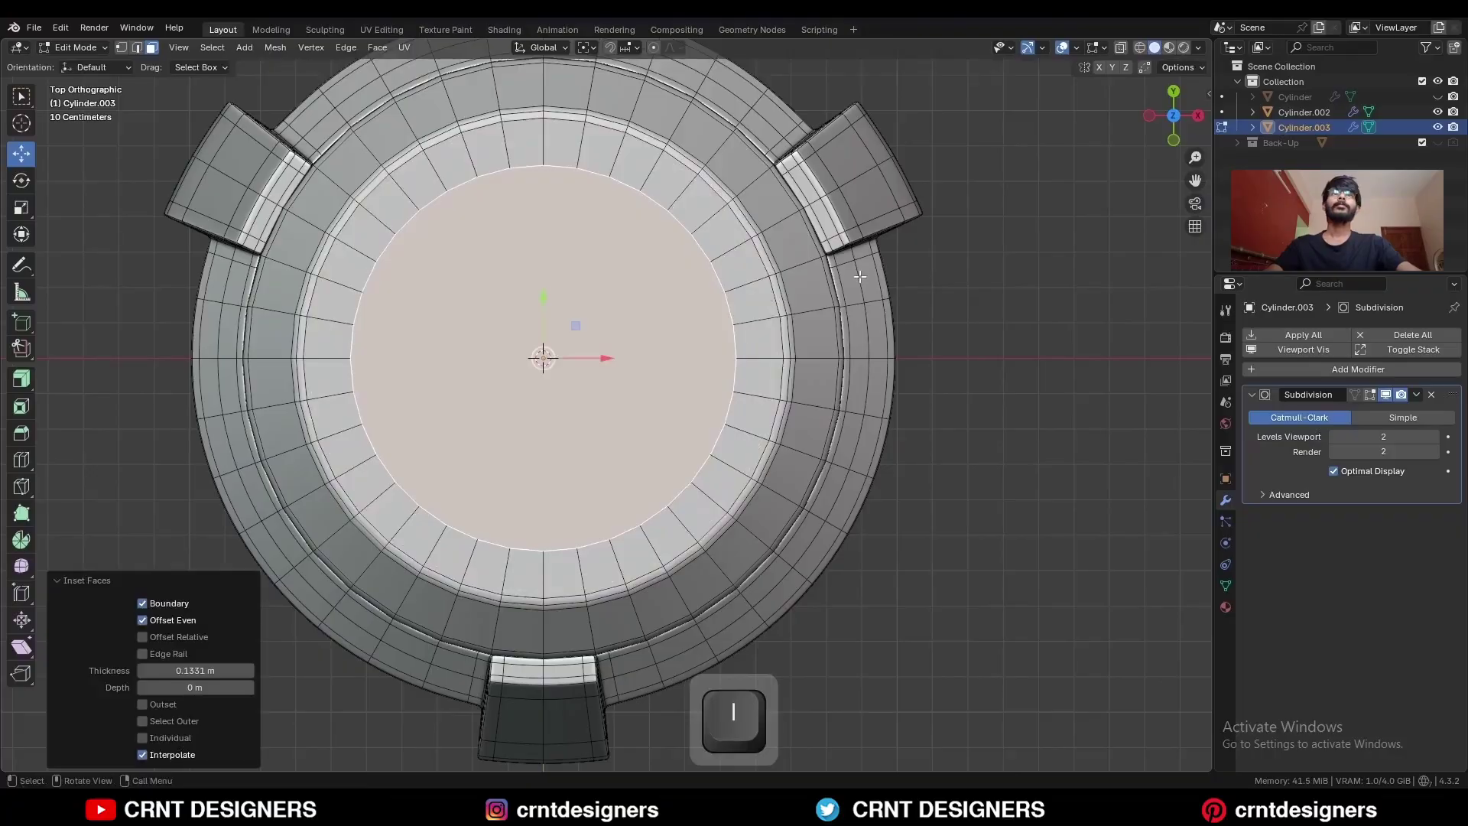
{"action": "key", "text": "x"}
{"action": "left_click", "coordinate": [855, 277]}
{"action": "key", "text": "2"}
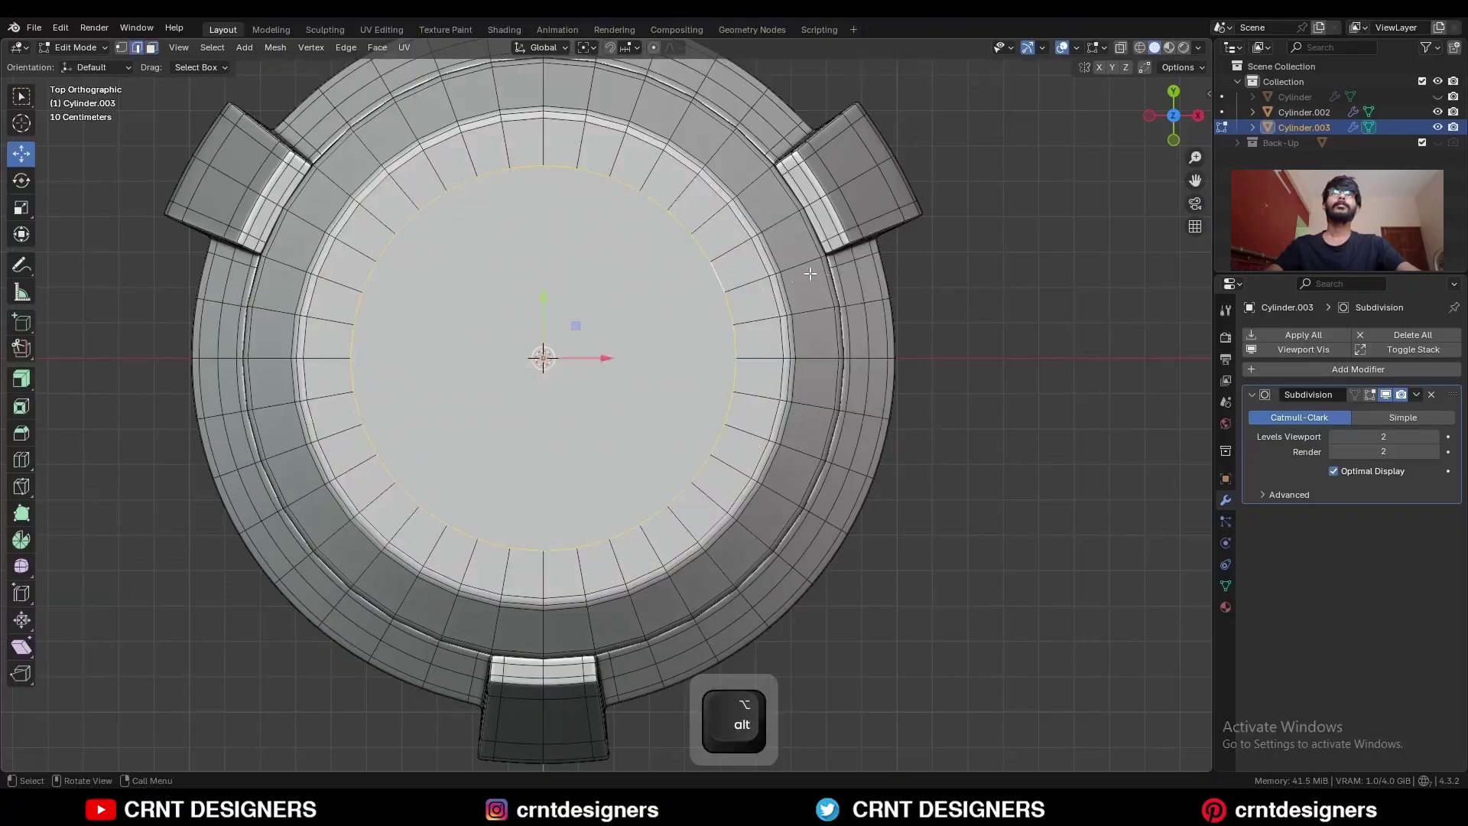
Grid Fill the top opening with span 8 and Simple Blending, increasing the offset to straighten the grid.
{"action": "left_click", "coordinate": [378, 47]}
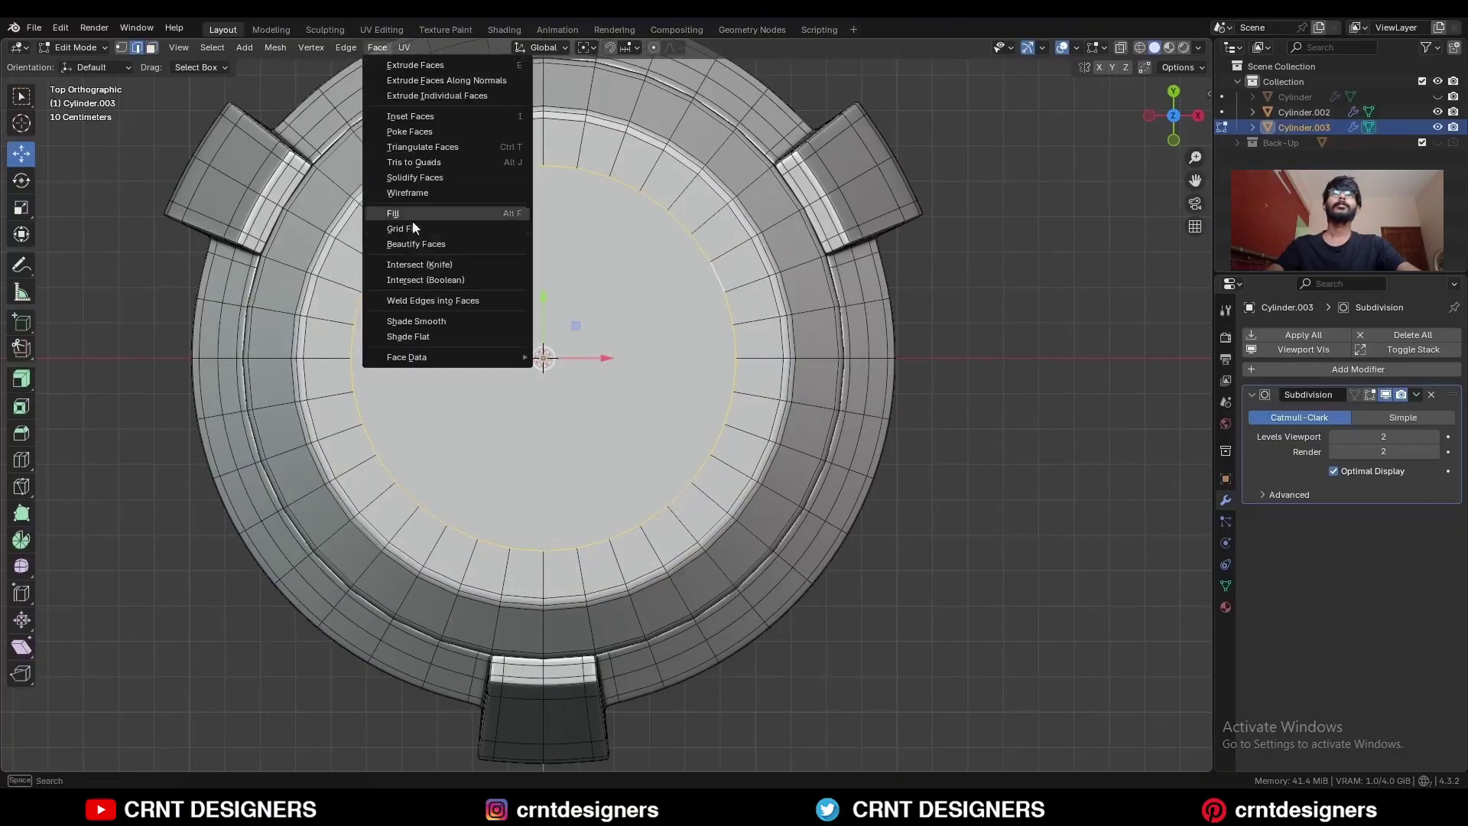
{"action": "left_click", "coordinate": [414, 228]}
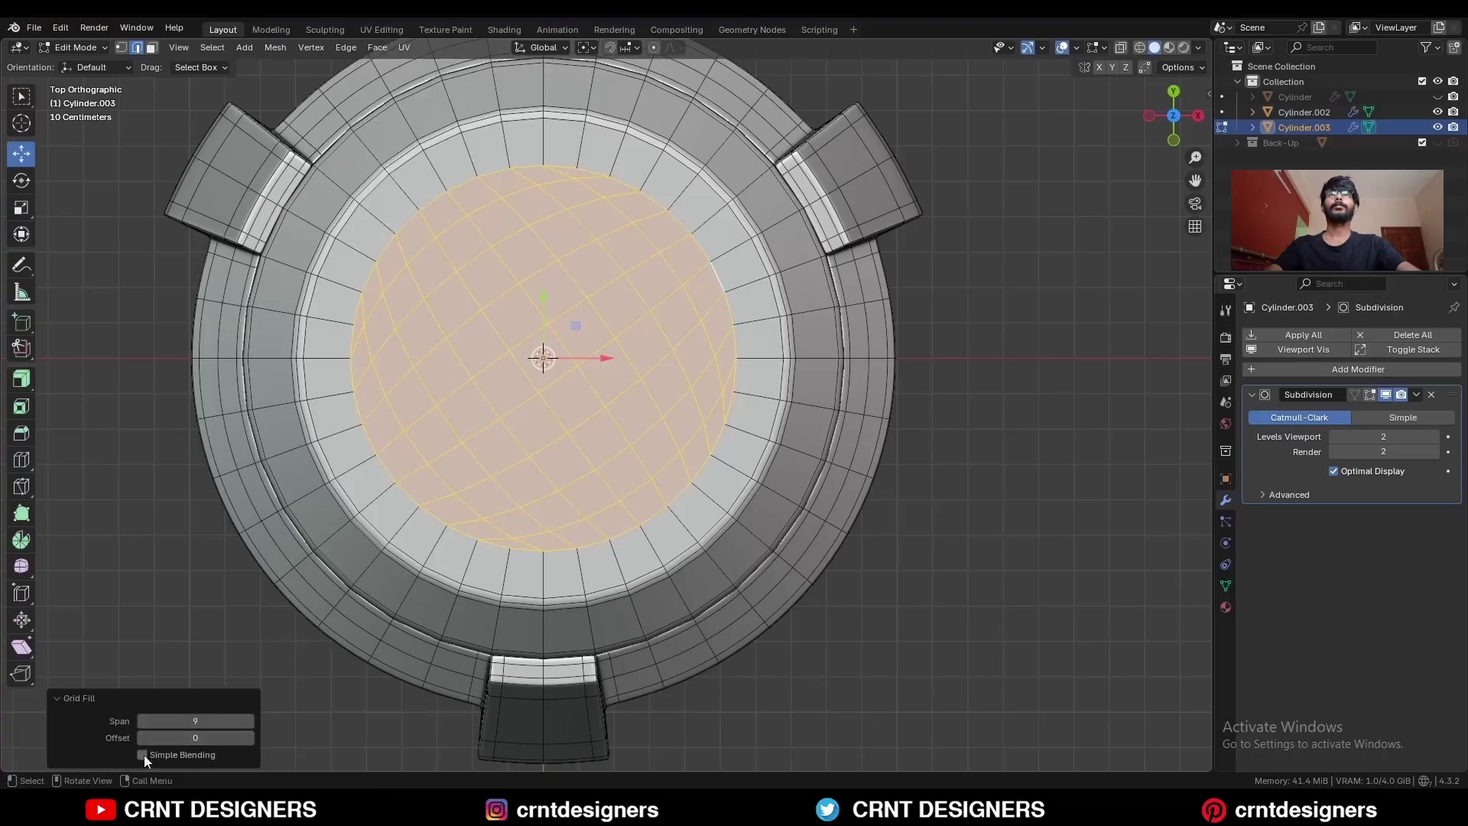
{"action": "left_click", "coordinate": [140, 720]}
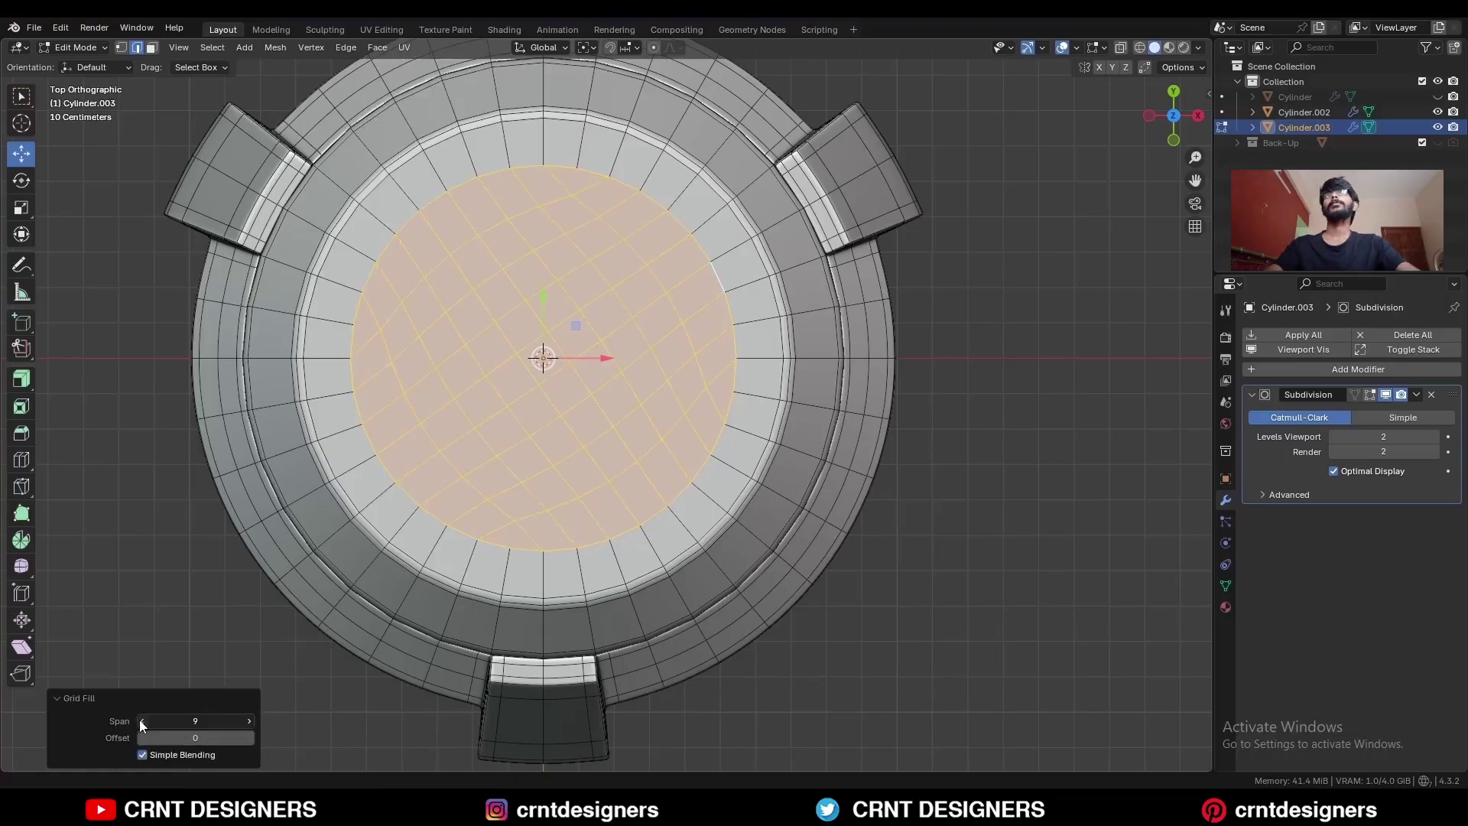
{"action": "left_click", "coordinate": [249, 739]}
{"action": "left_click", "coordinate": [250, 740]}
{"action": "left_click", "coordinate": [249, 740]}
{"action": "left_click", "coordinate": [249, 740]}
{"action": "left_click", "coordinate": [249, 740]}
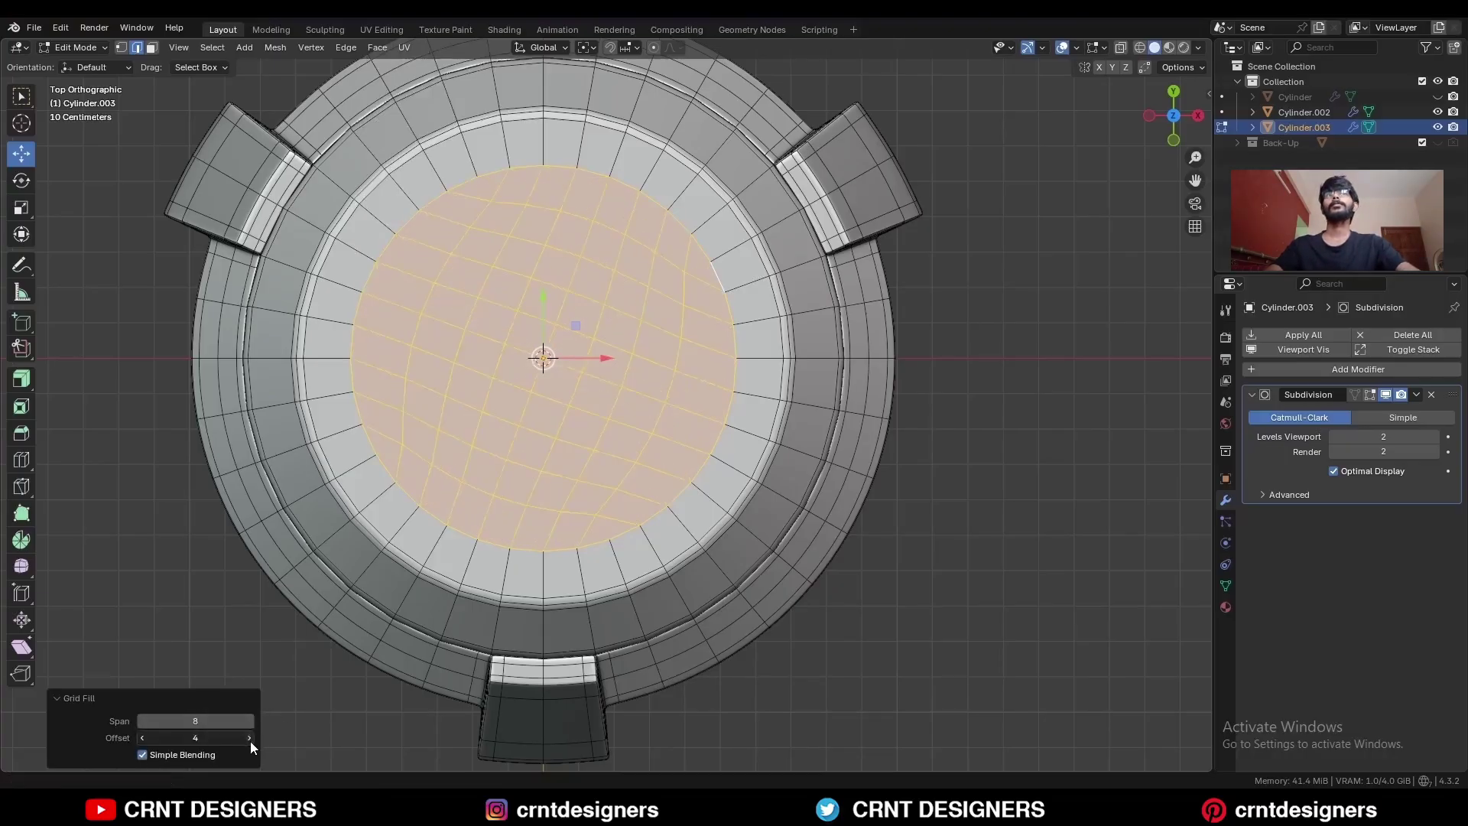
{"action": "left_click", "coordinate": [249, 741]}
{"action": "left_click", "coordinate": [904, 439]}
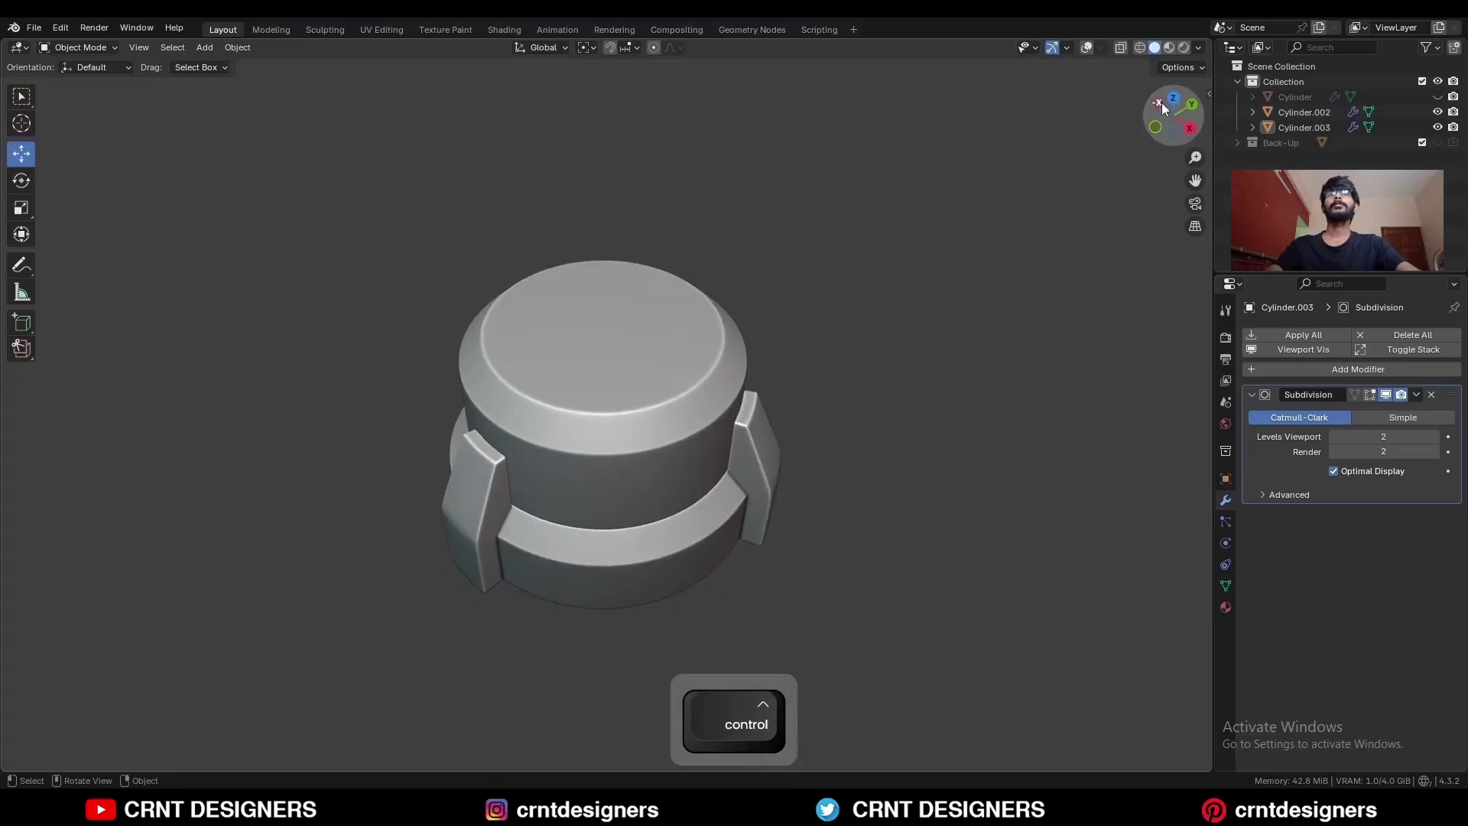
Save the file and inspect the smoothed ring and cylinder from several angles, with overlays off and on.
{"action": "left_click", "coordinate": [1163, 103]}
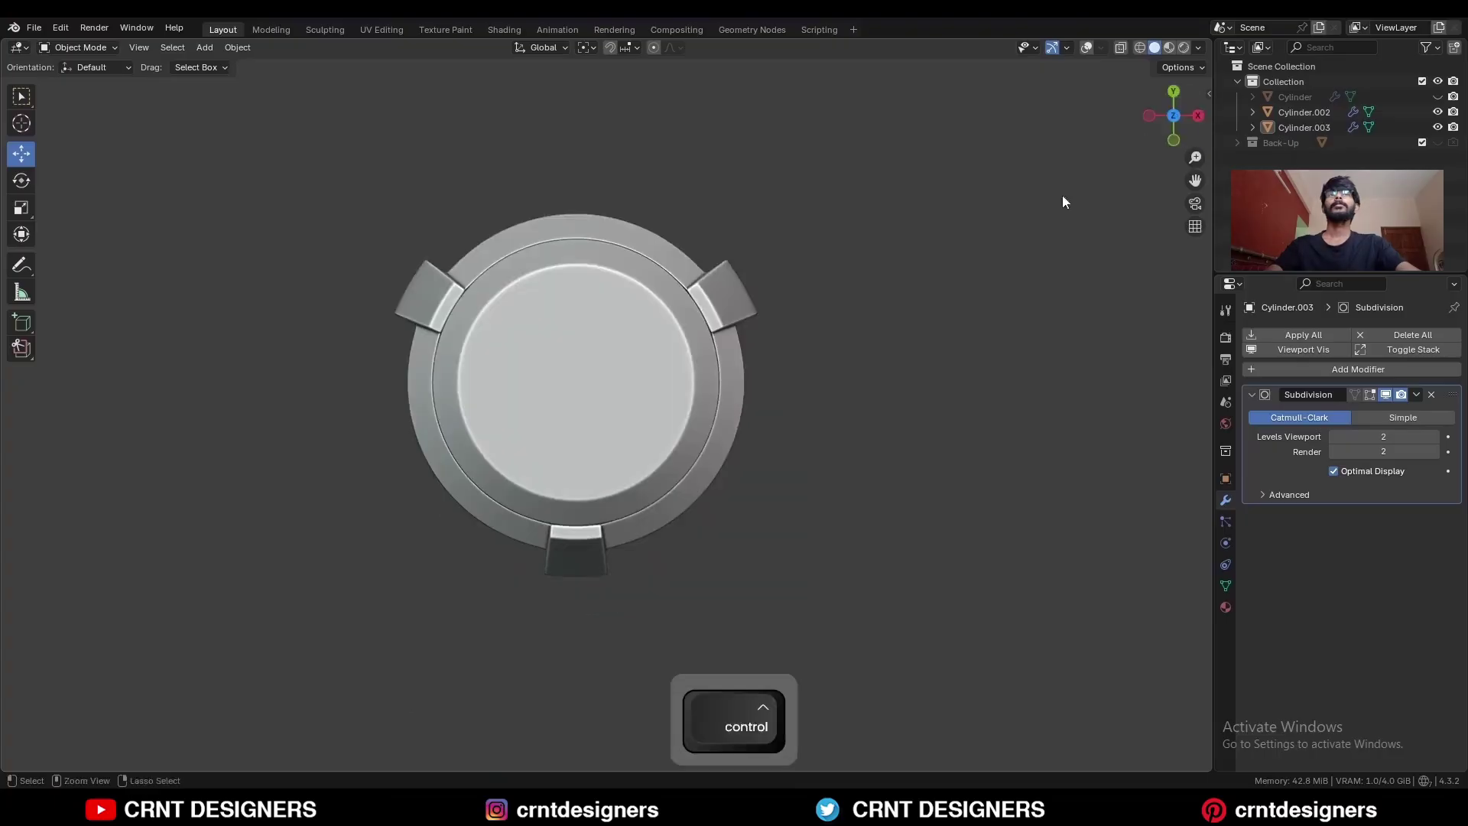
{"action": "key", "text": "ctrl+s"}
{"action": "middle_click_drag", "start_coordinate": [864, 302], "coordinate": [859, 329], "text": "ctrl"}
{"action": "middle_click_drag", "start_coordinate": [805, 461], "coordinate": [727, 470]}
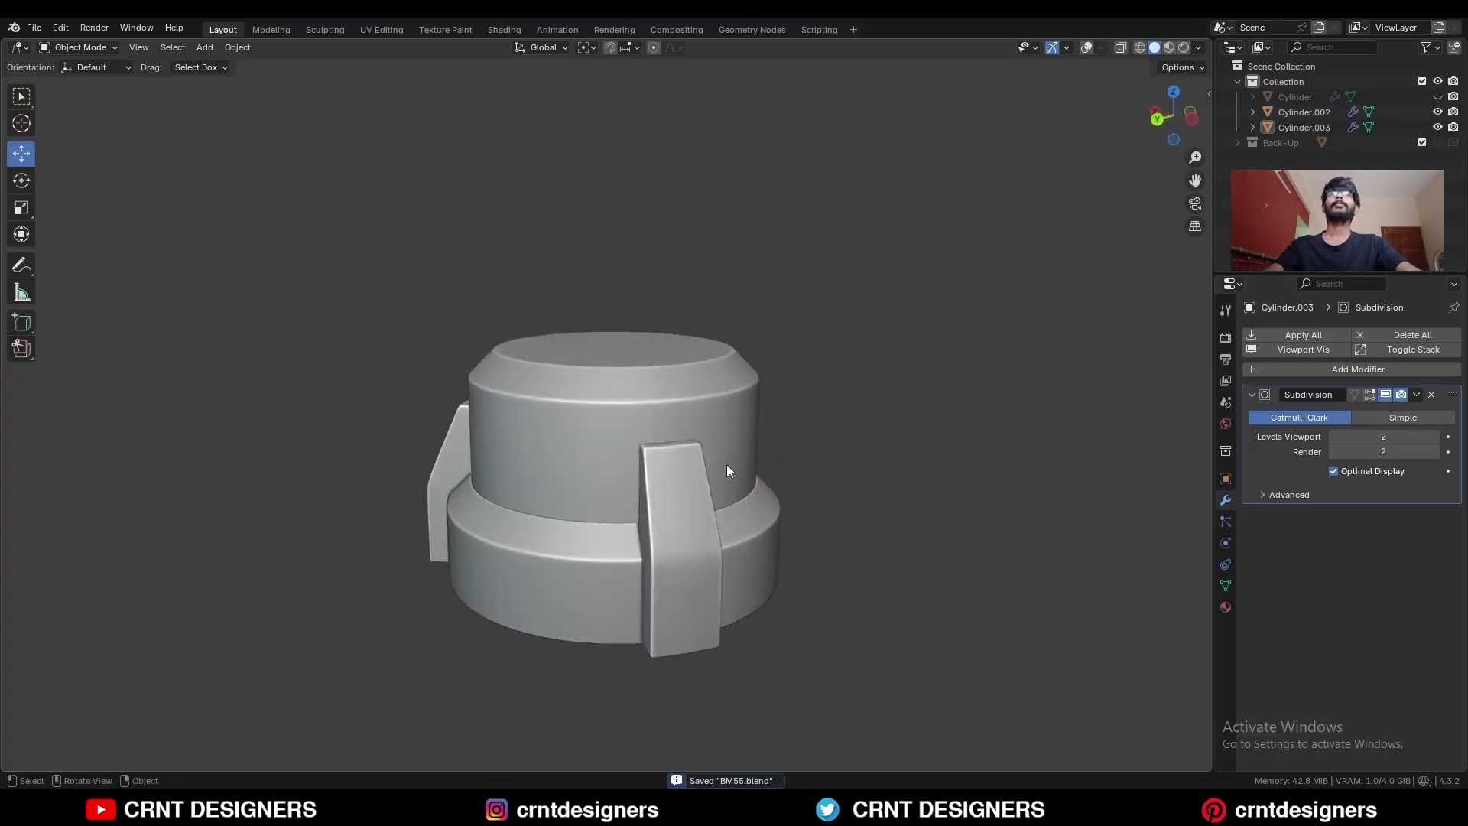
{"action": "key", "text": "shift+alt+z"}
{"action": "middle_click_drag", "start_coordinate": [868, 433], "coordinate": [946, 422]}
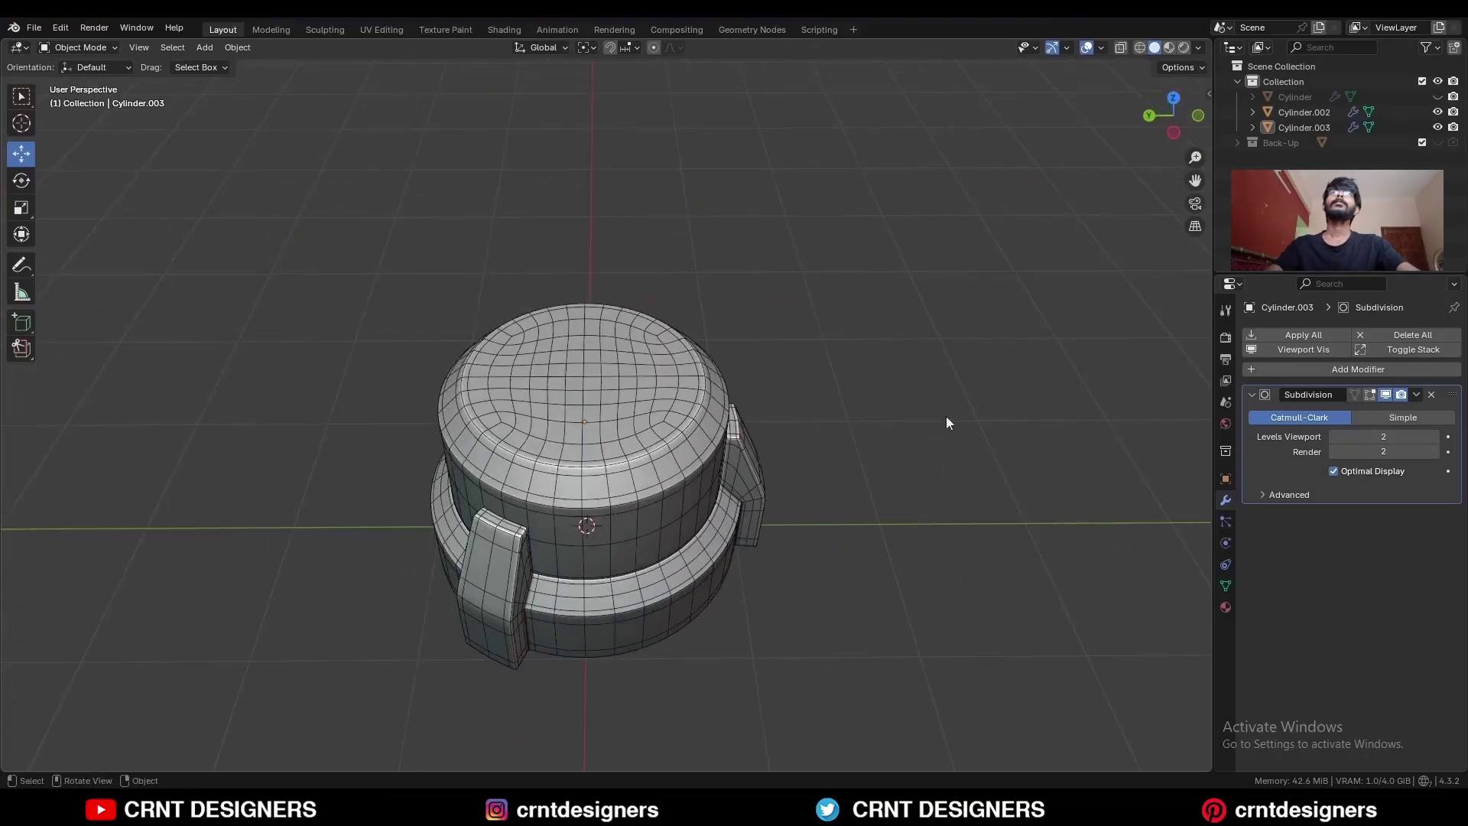
Save the file, then hide the central cylinder to inspect the smoothed ring and its three blocks with overlays off.
{"action": "left_click", "coordinate": [1171, 95]}
{"action": "key", "text": "ctrl+s"}
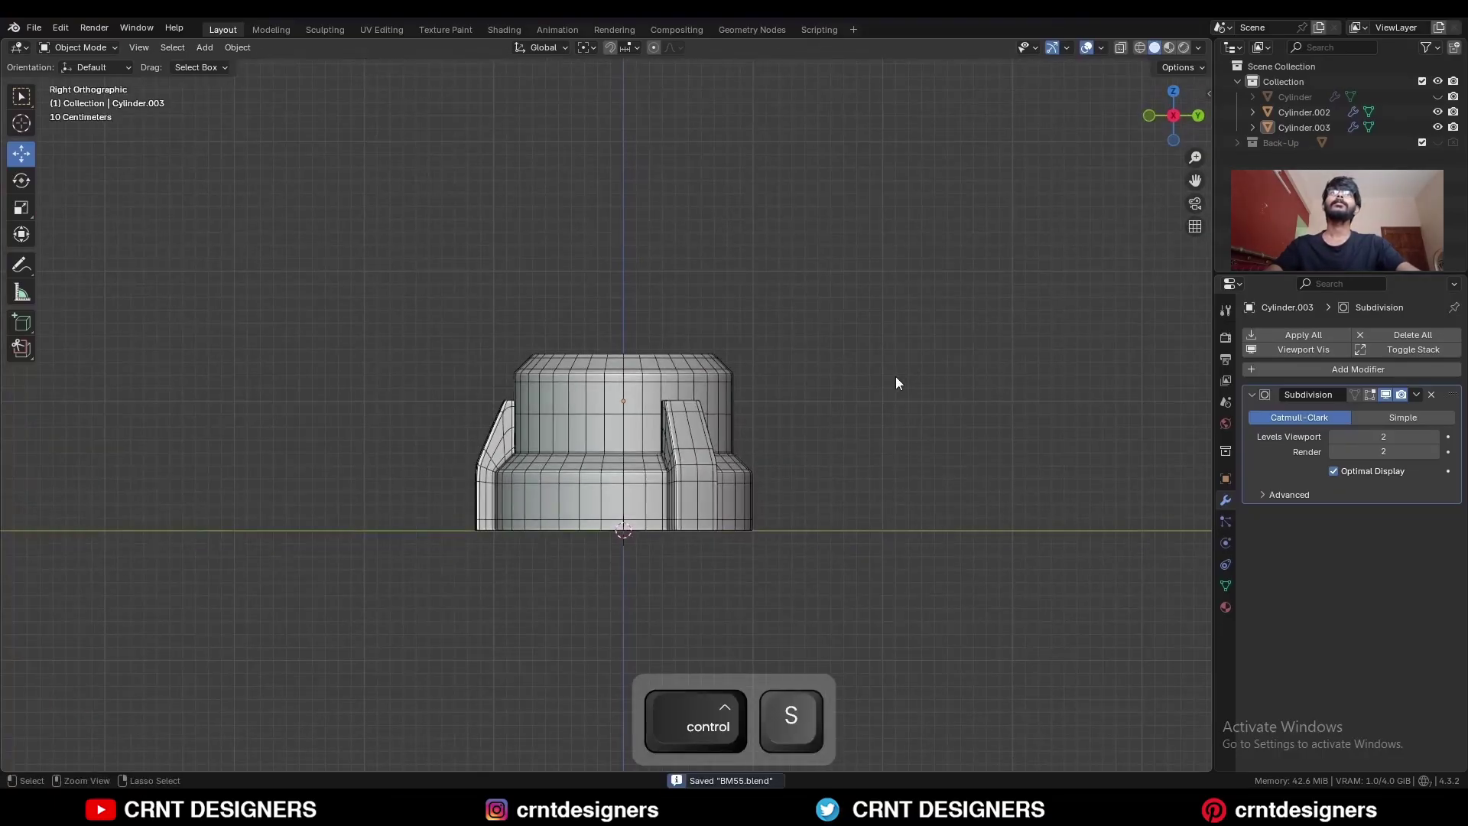
{"action": "scroll", "coordinate": [896, 376], "scroll_direction": "up", "scroll_amount": 4}
{"action": "left_click", "coordinate": [778, 348]}
{"action": "key", "text": "h"}
{"action": "middle_click_drag", "start_coordinate": [787, 347], "coordinate": [888, 372]}
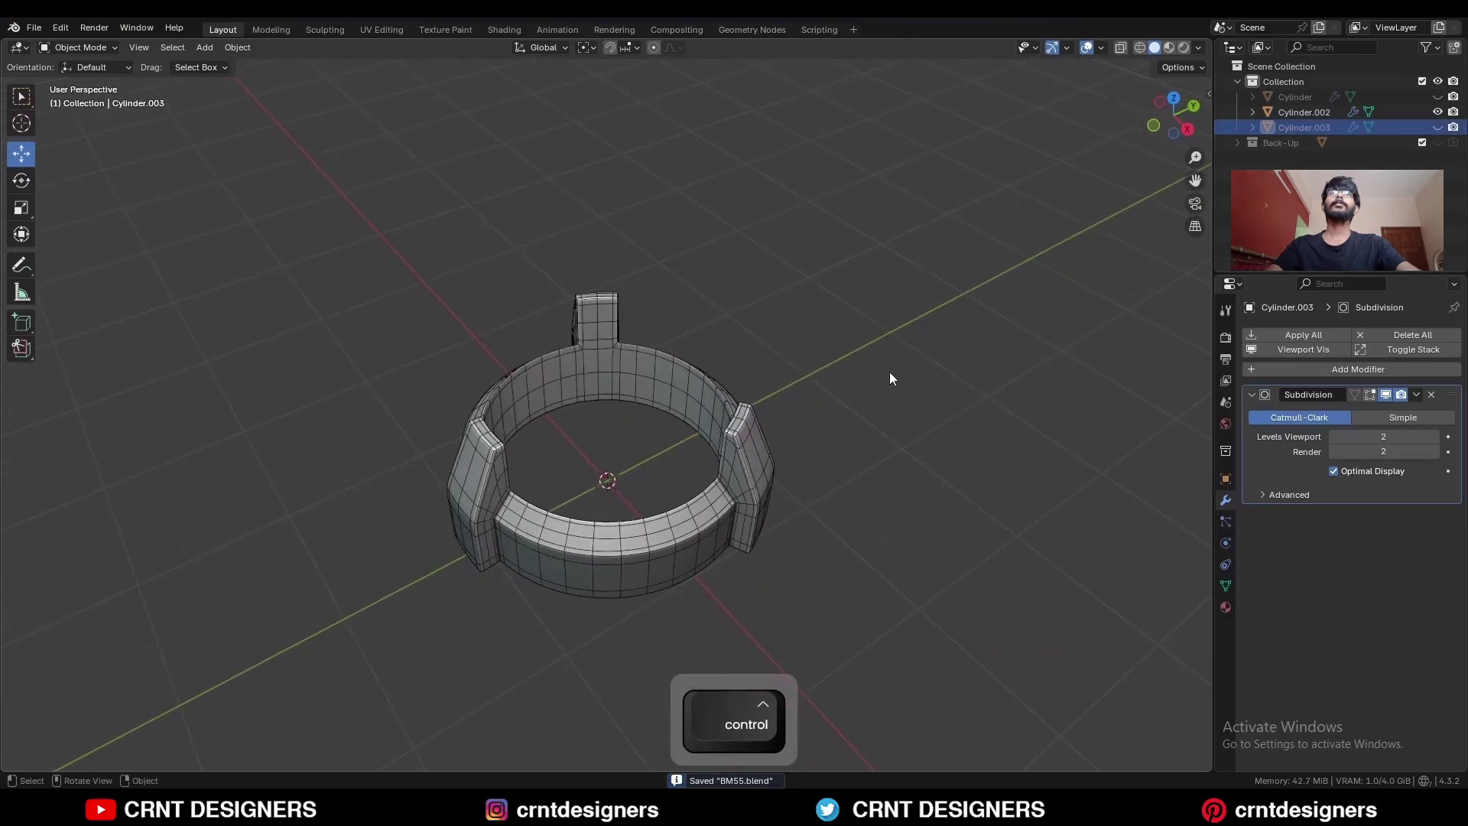
{"action": "key", "text": "shift+alt+z"}
{"action": "middle_click_drag", "start_coordinate": [868, 434], "coordinate": [824, 400]}
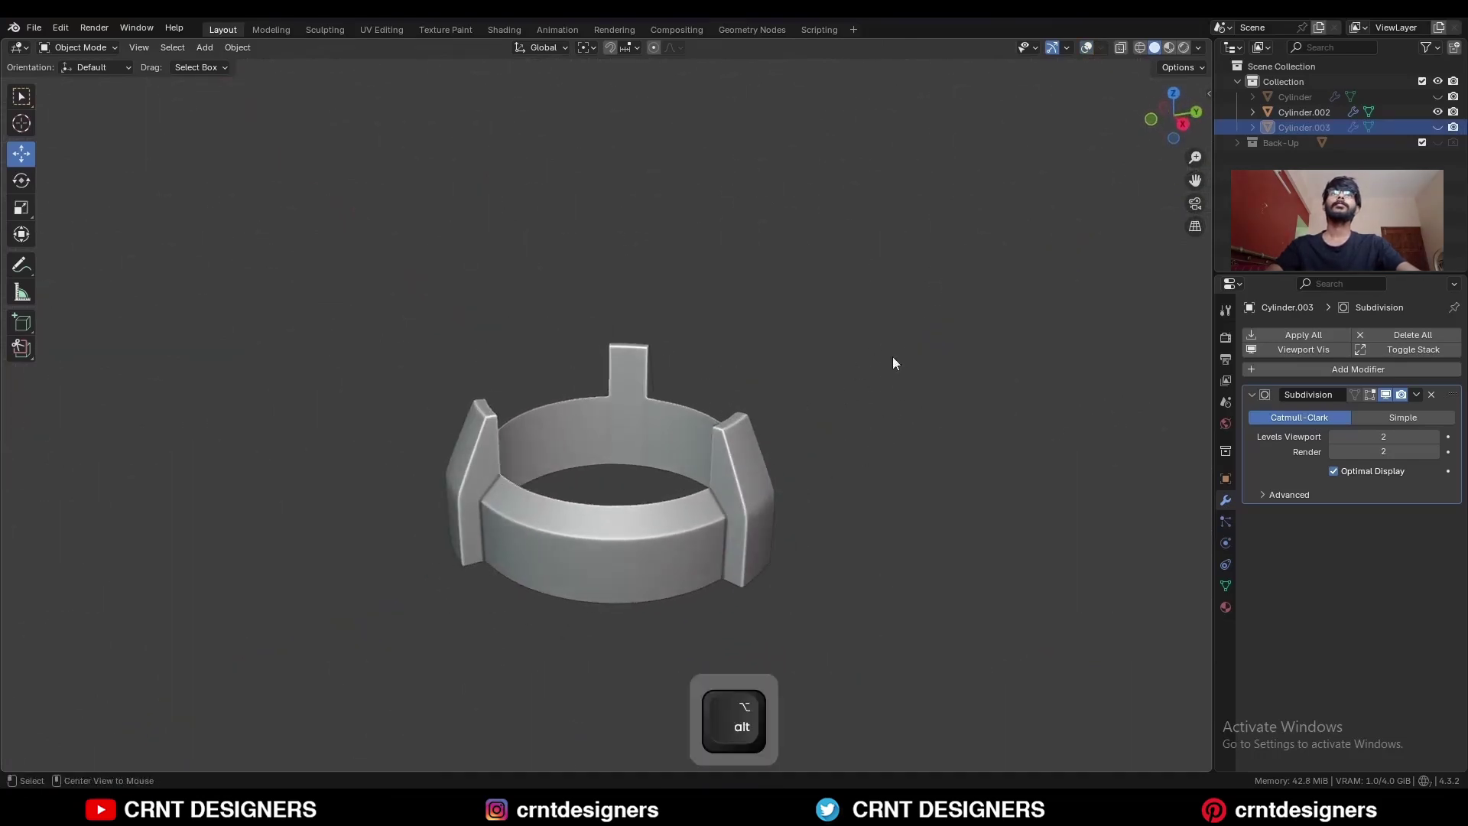
Unhide the central cylinder and save the file, checking the complete part in perspective and top view with overlays on and off.
{"action": "left_click", "coordinate": [1437, 127]}
{"action": "middle_click_drag", "start_coordinate": [922, 402], "coordinate": [948, 405], "text": "ctrl"}
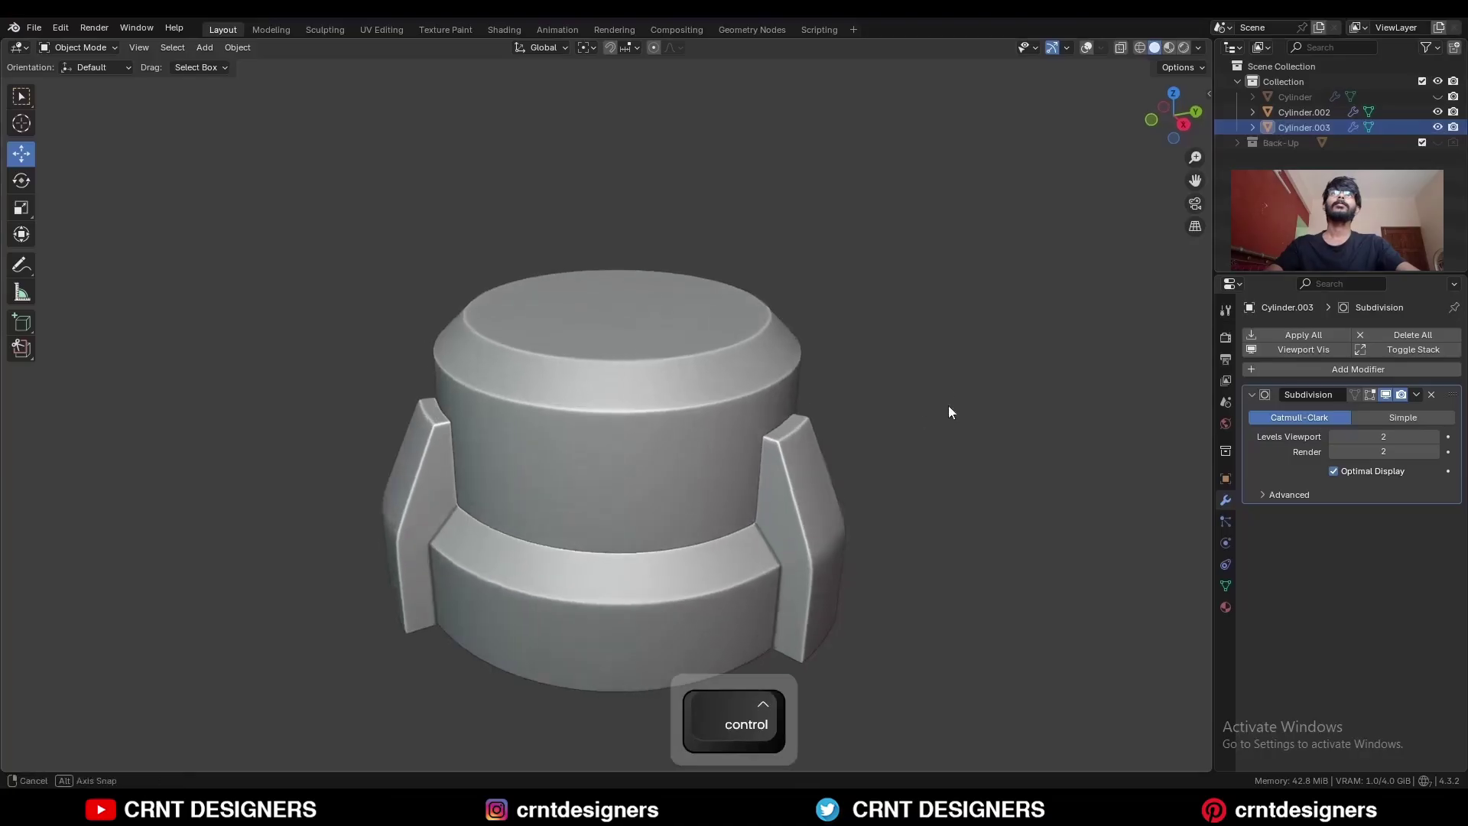
{"action": "key", "text": "ctrl+s"}
{"action": "key", "text": "alt+shift+z"}
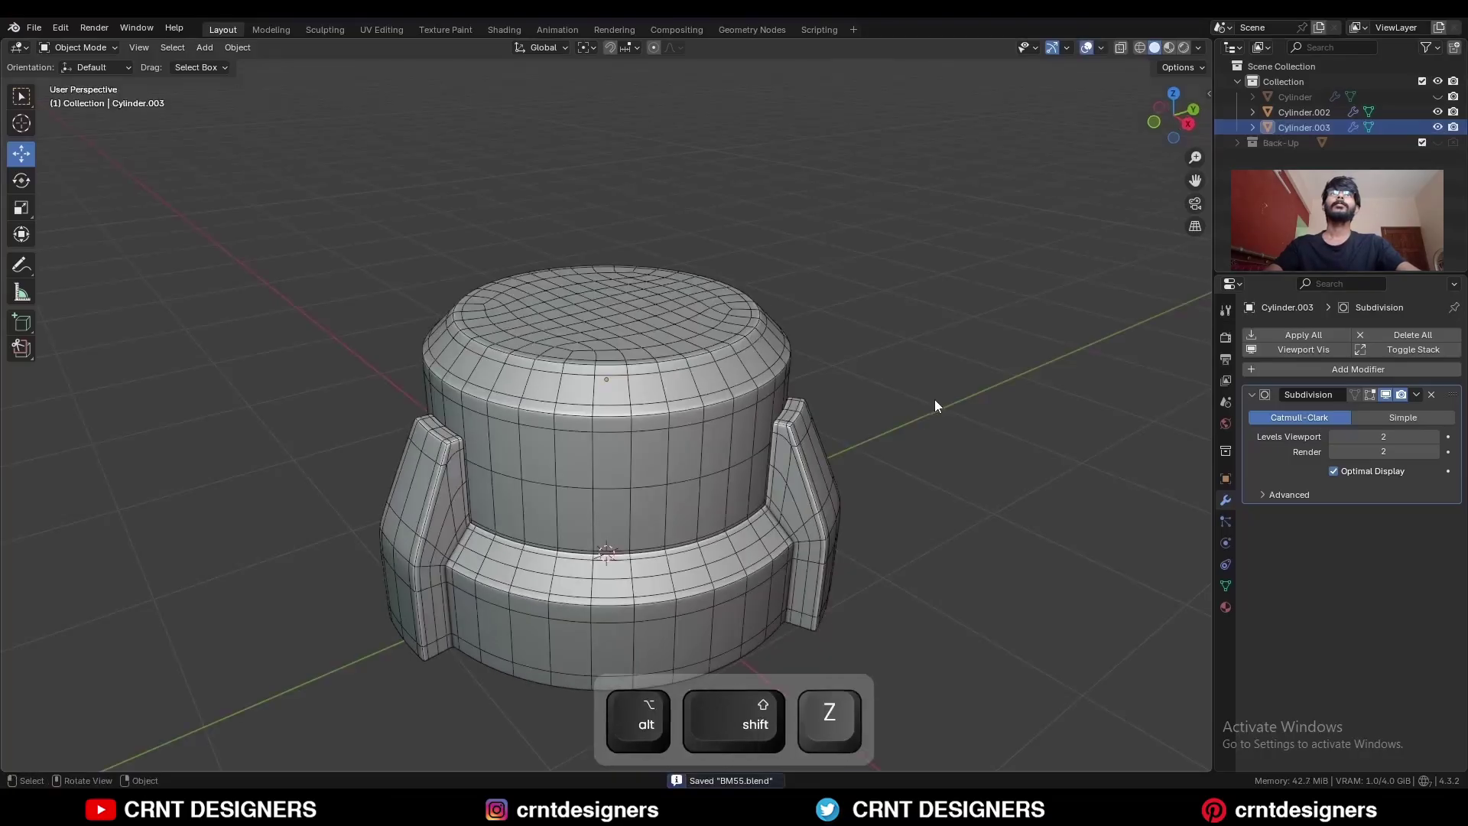
{"action": "left_click", "coordinate": [1170, 92]}
{"action": "key", "text": "alt+shift+z"}
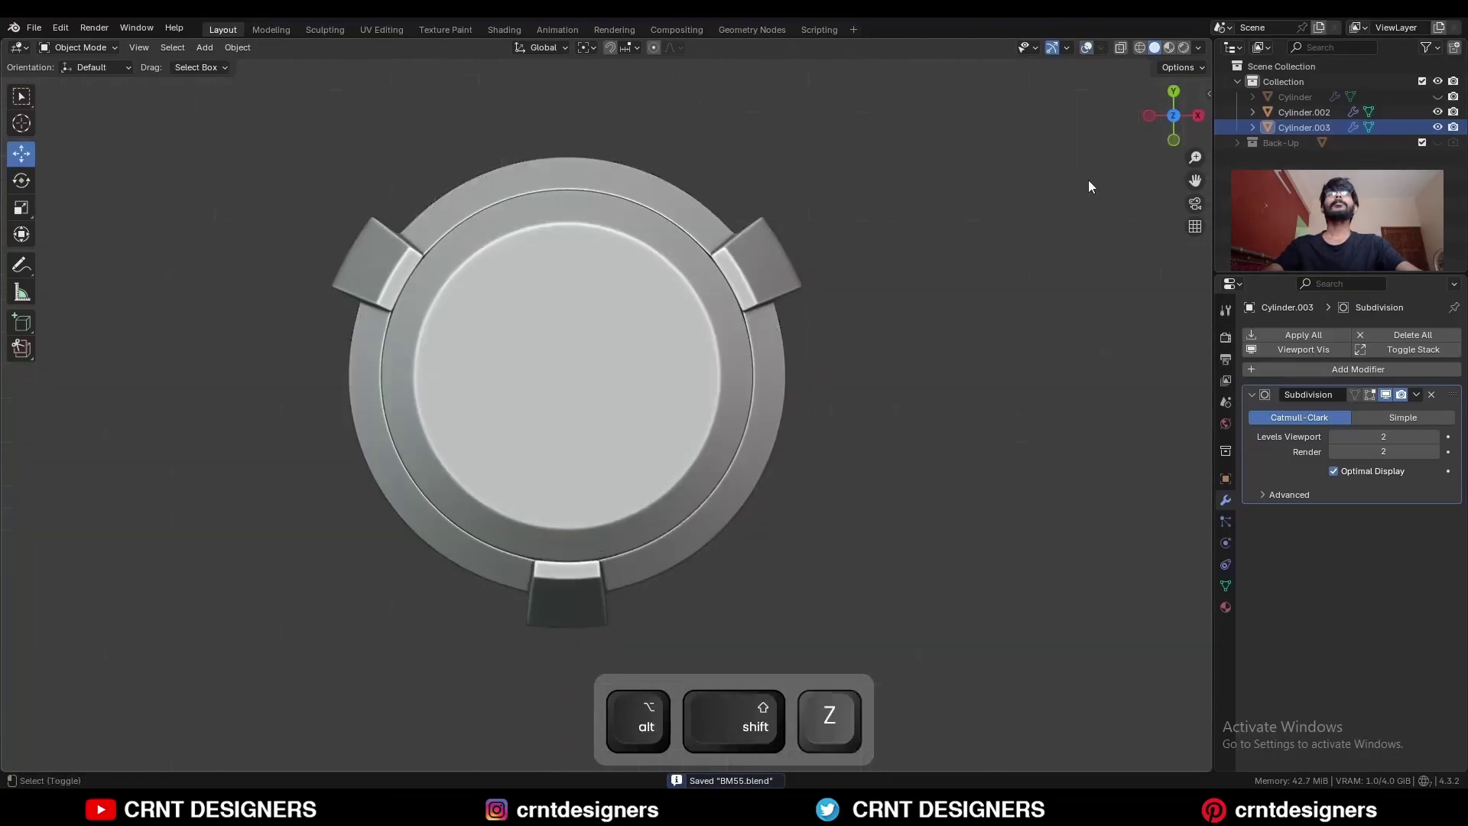
{"action": "middle_click_drag", "start_coordinate": [872, 344], "coordinate": [837, 434], "text": "ctrl"}
{"action": "key", "text": "ctrl+s"}
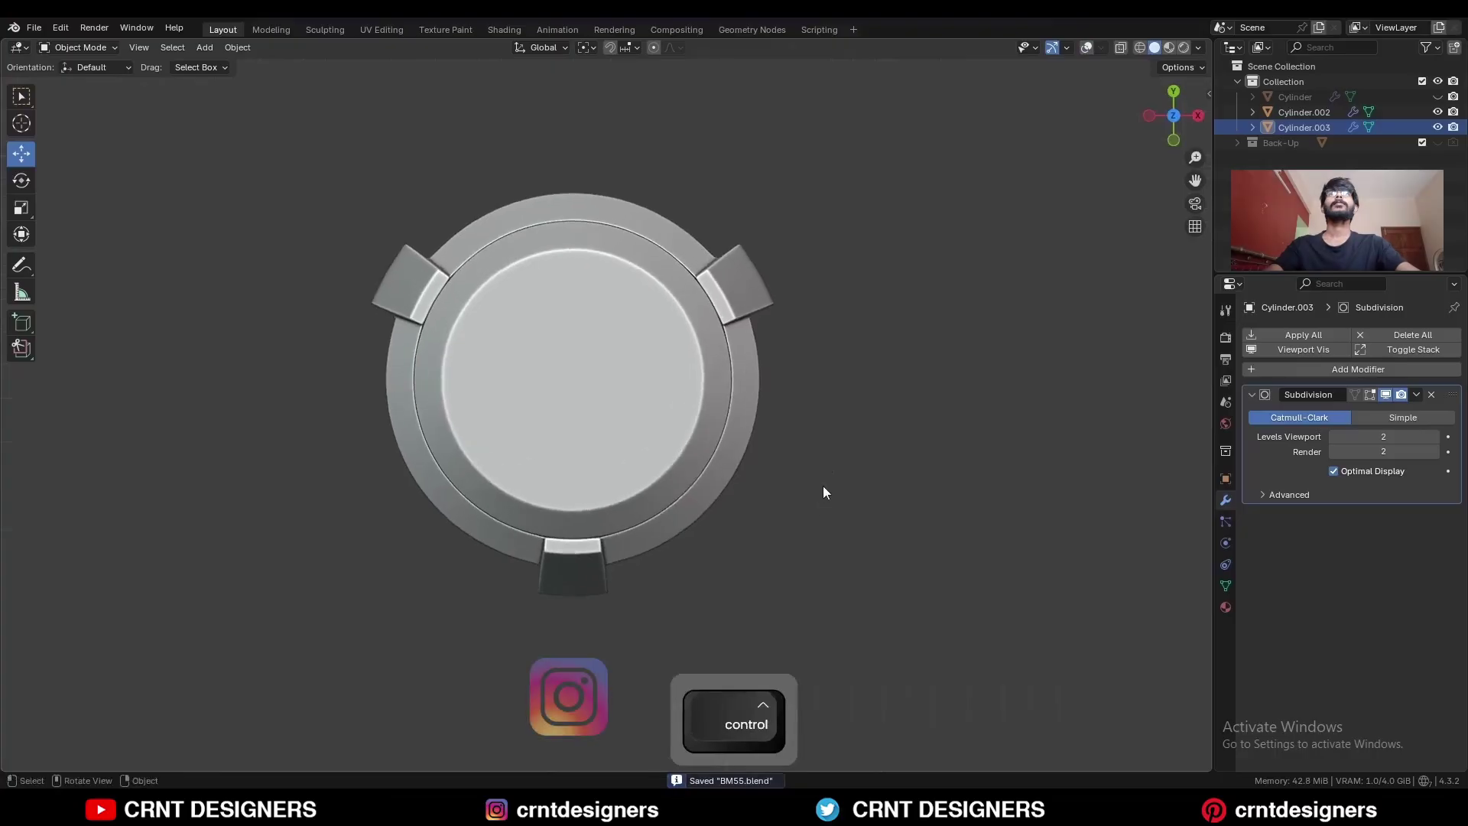